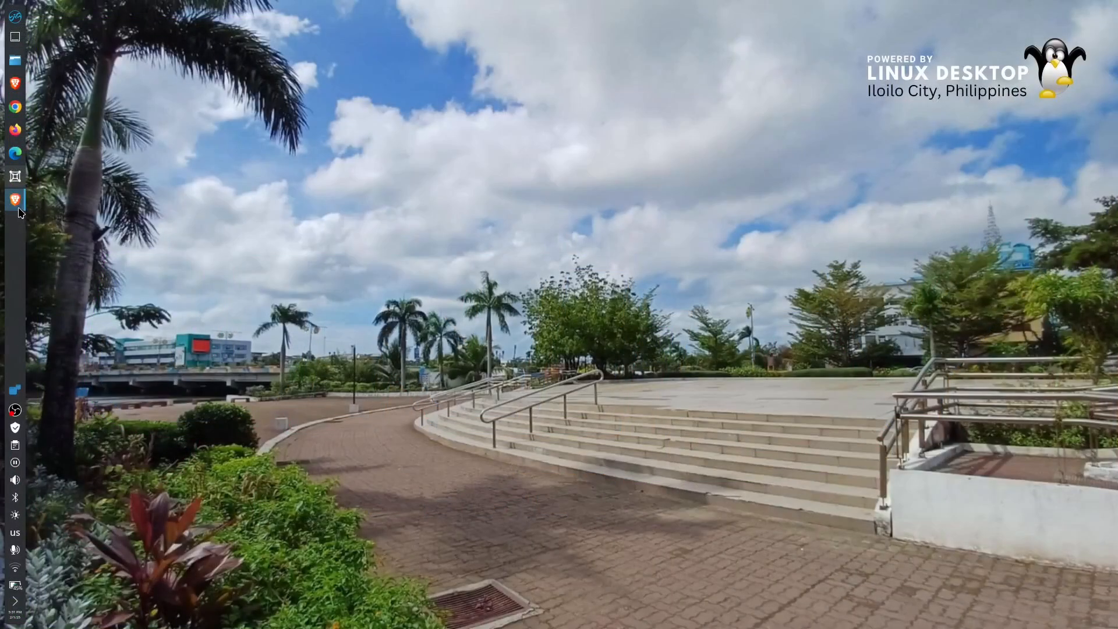
# Examine the Ubuntu Unity website's overview, download options and features in the web browser at 133% zoom, and close the browser.
pyautogui.click(18, 205)
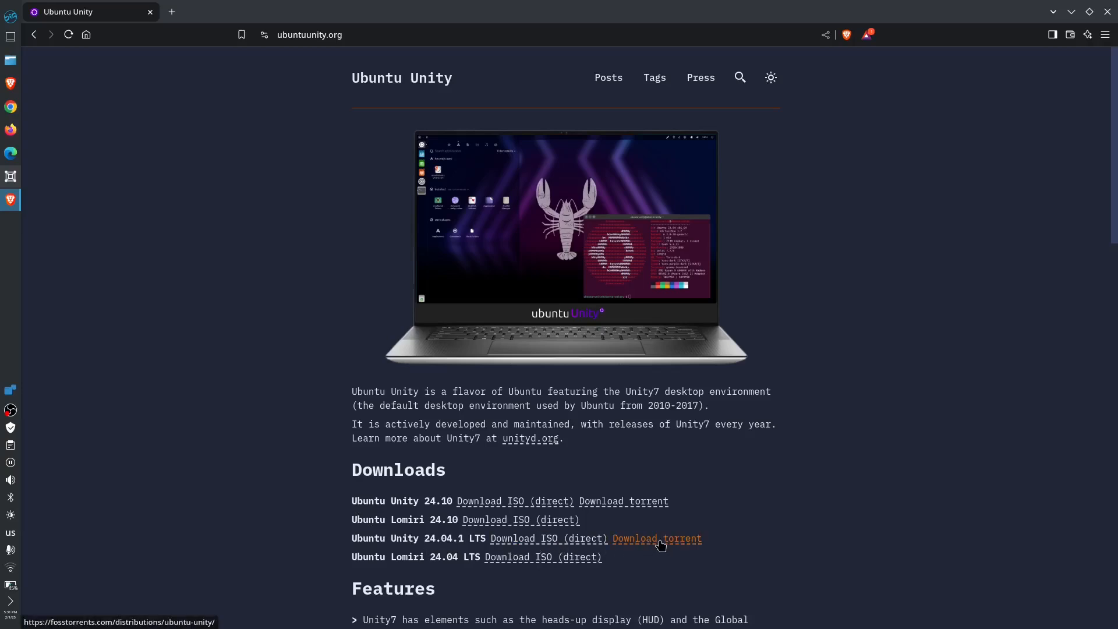
pyautogui.click(583, 542)
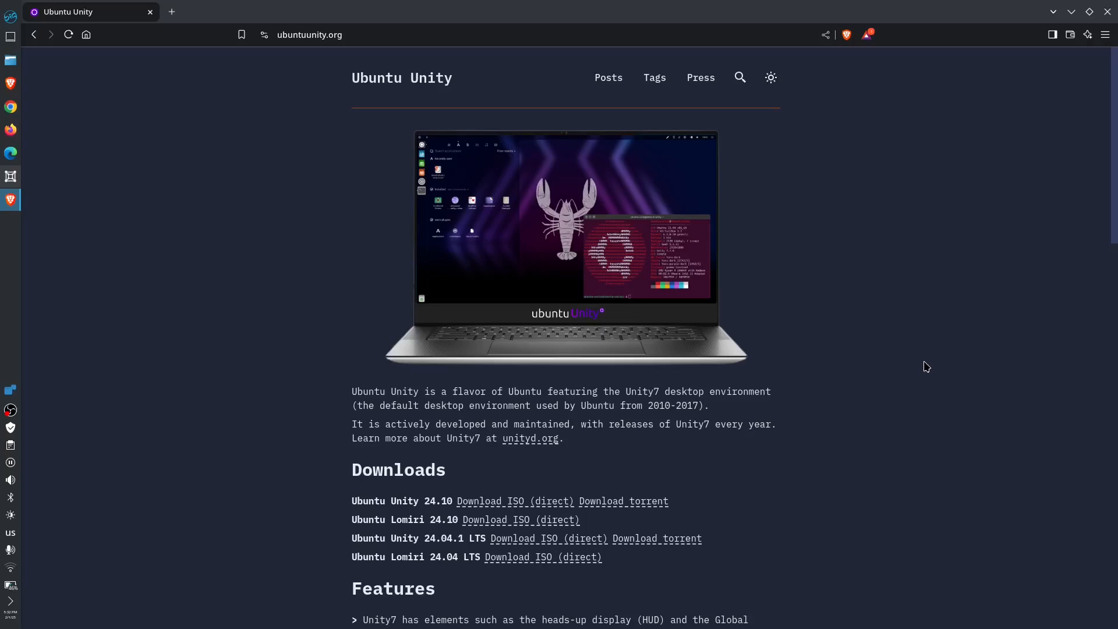
pyautogui.hotkey('ctrl', '+')
pyautogui.hotkey('ctrl', '+')
pyautogui.hotkey('ctrl', '+')
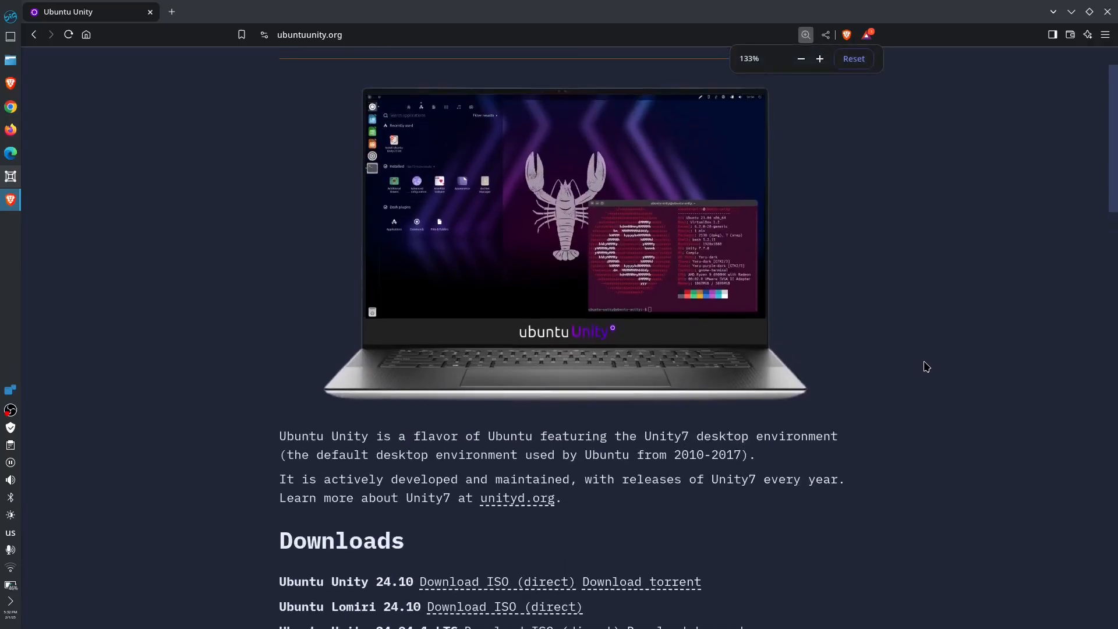
pyautogui.scroll(1, 926, 366)
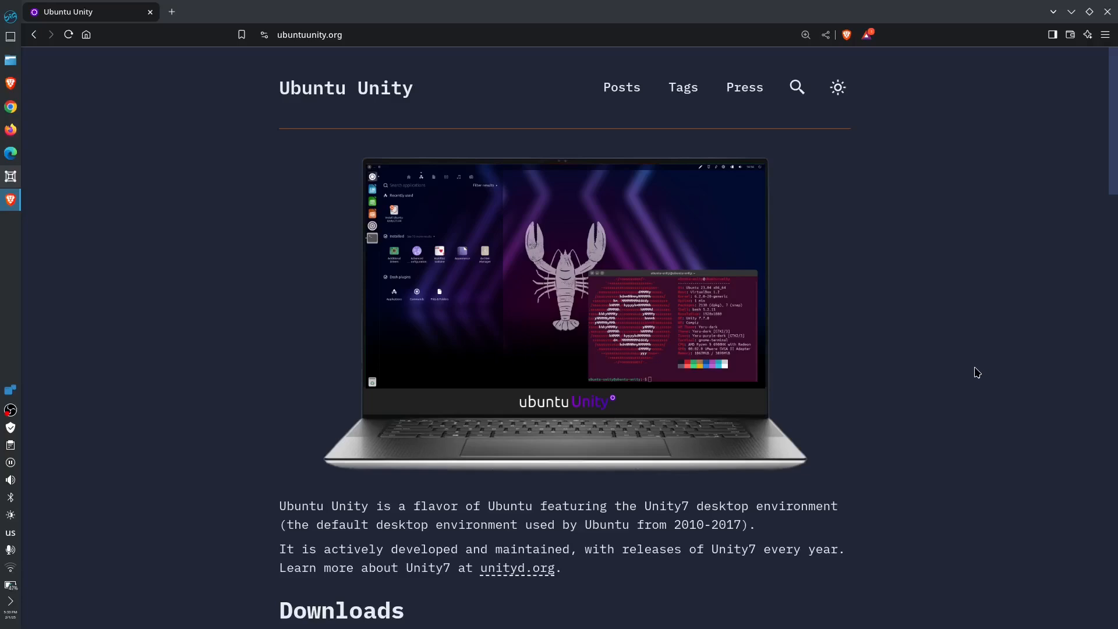
pyautogui.scroll(-10, 967, 376)
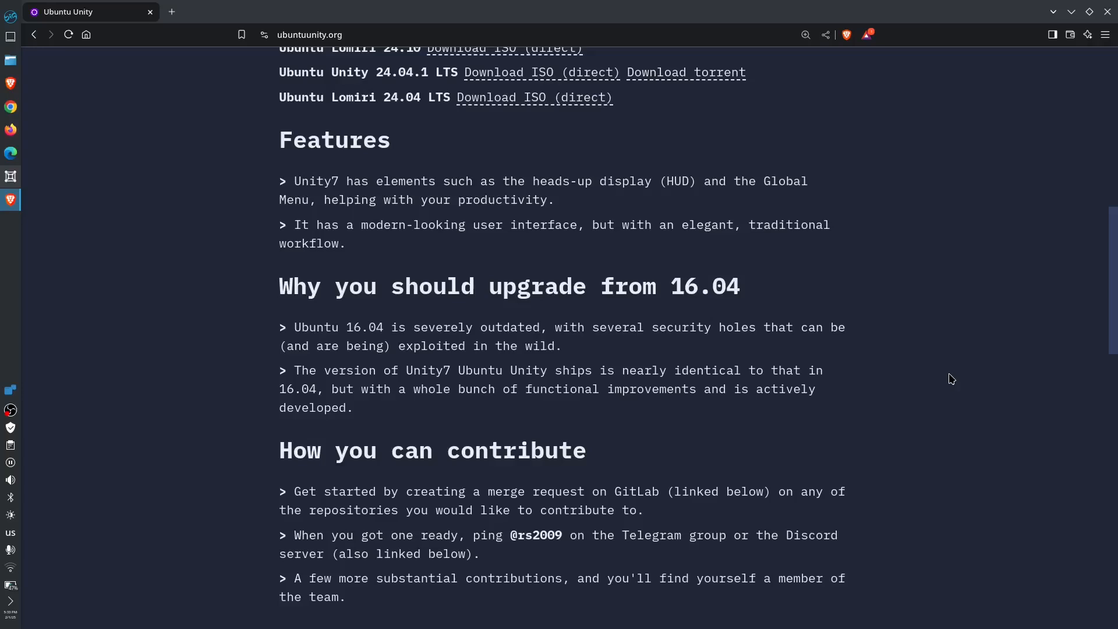
pyautogui.scroll(12, 951, 379)
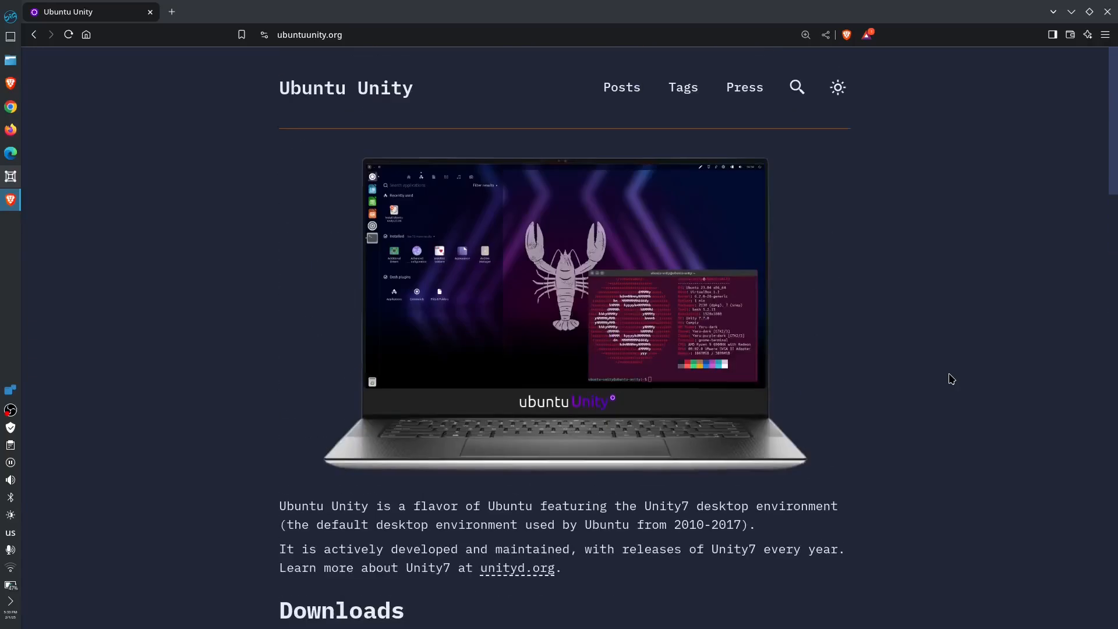
pyautogui.click(1108, 12)
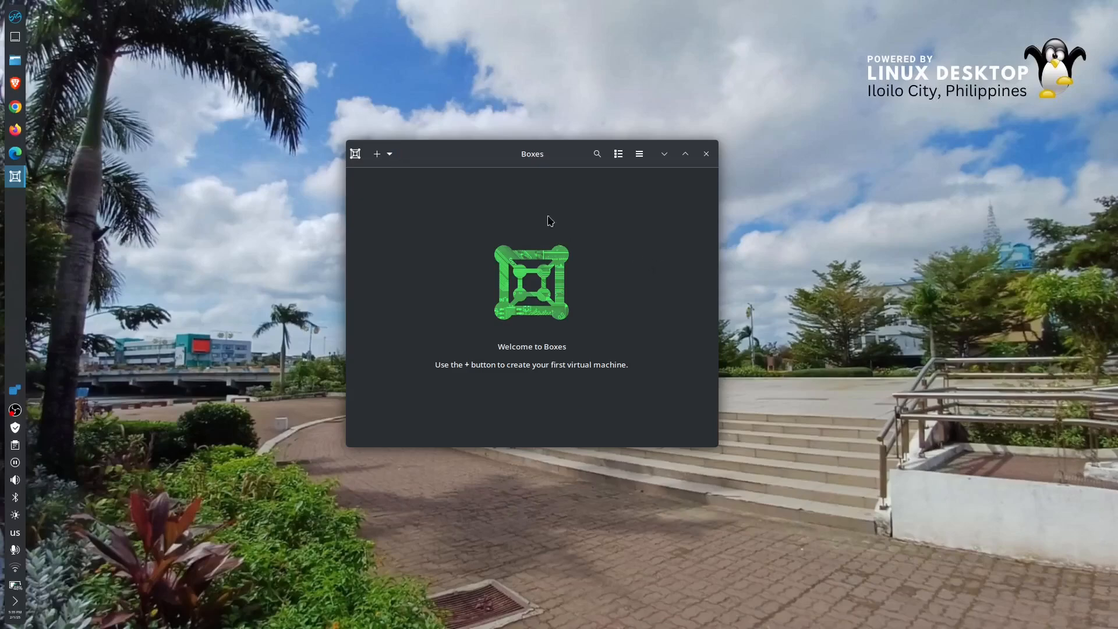
# In Boxes, start a new virtual machine from the file ubuntu-unity-24.04.1-desktop-amd64.iso in Downloads.
pyautogui.click(378, 155)
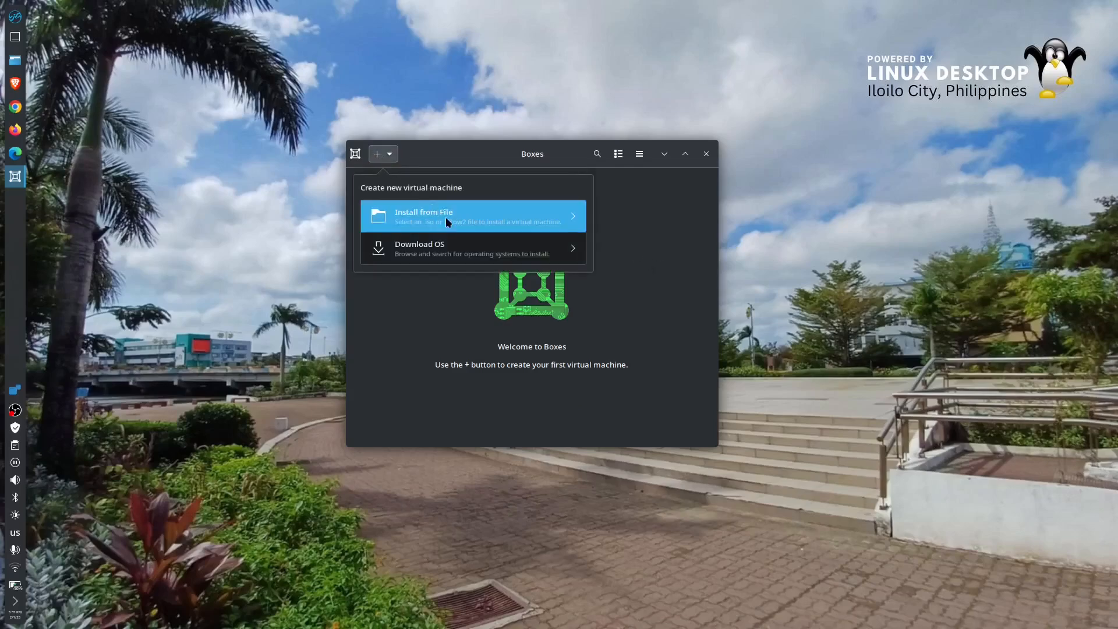
pyautogui.click(518, 230)
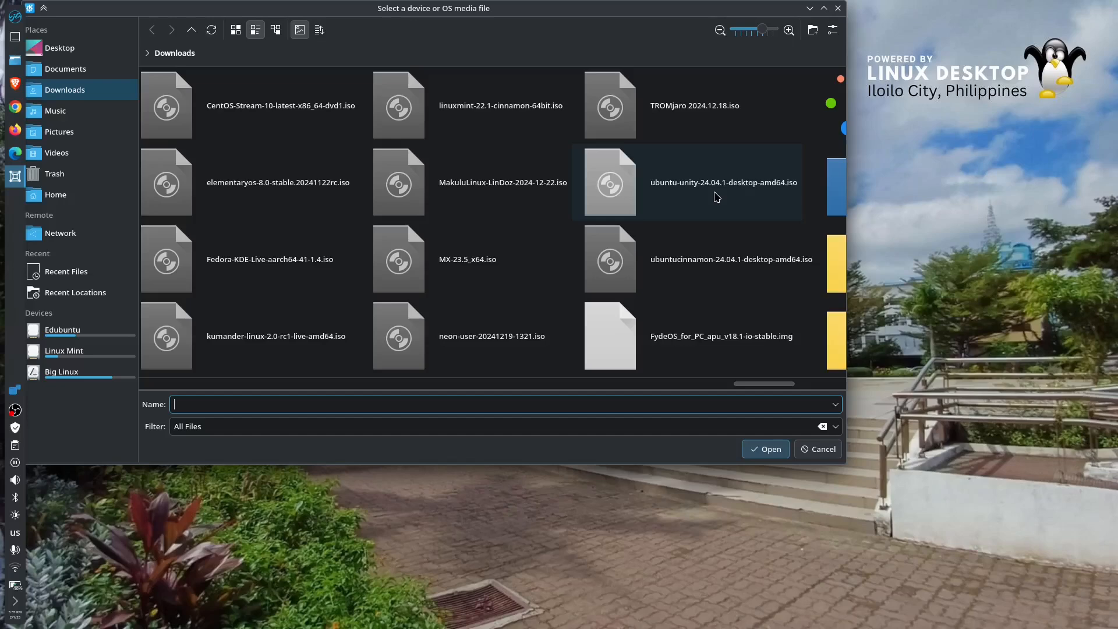
pyautogui.click(717, 197)
pyautogui.click(765, 449)
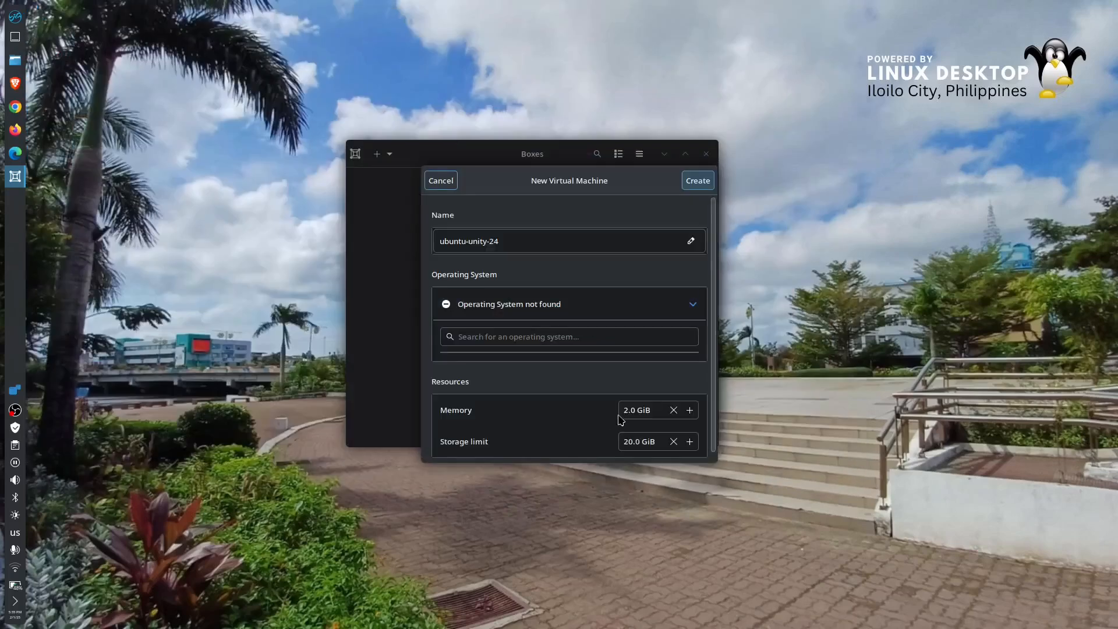
# Create the virtual machine with 8.0 GiB of memory and a 30.0 GiB storage limit.
pyautogui.moveTo(628, 409); pyautogui.dragTo(544, 406)
pyautogui.write('8')
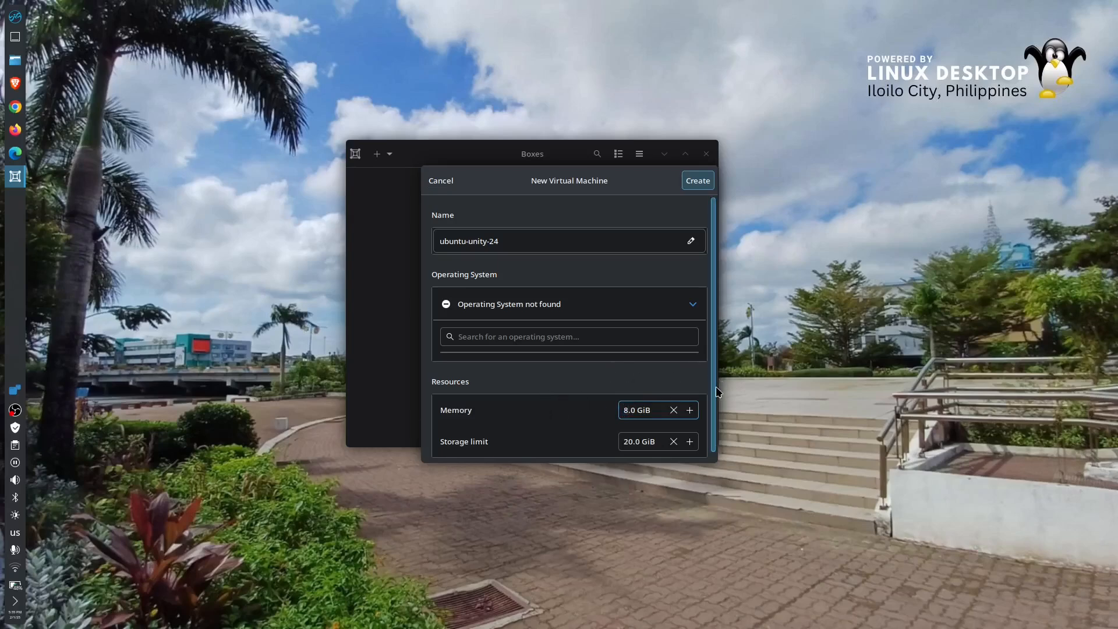
pyautogui.scroll(-1, 715, 389)
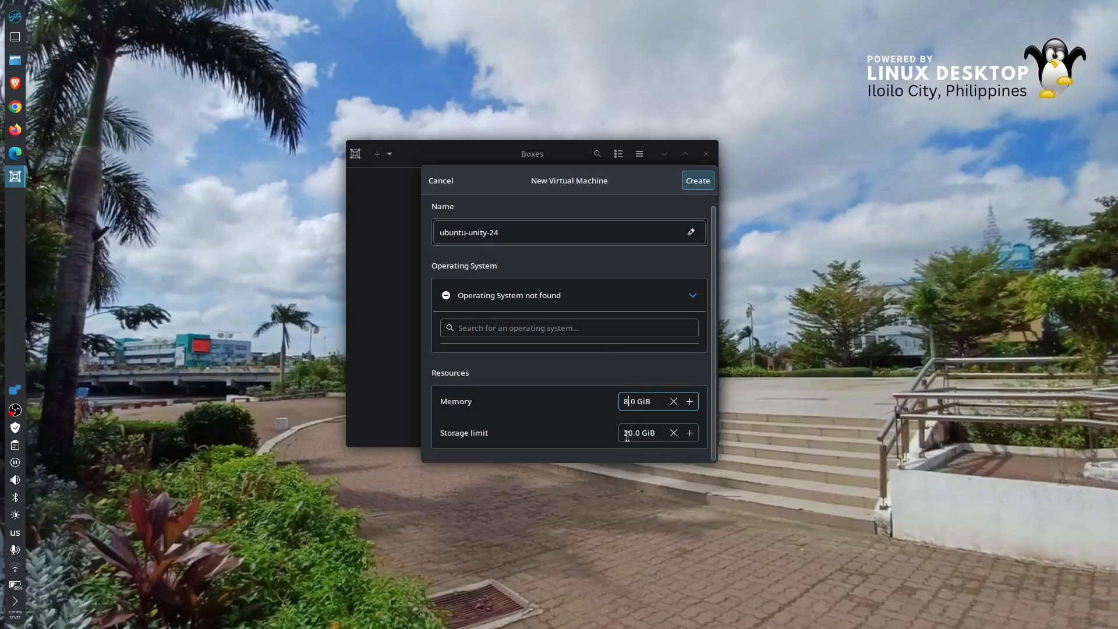
pyautogui.moveTo(629, 436); pyautogui.dragTo(584, 432)
pyautogui.write('3')
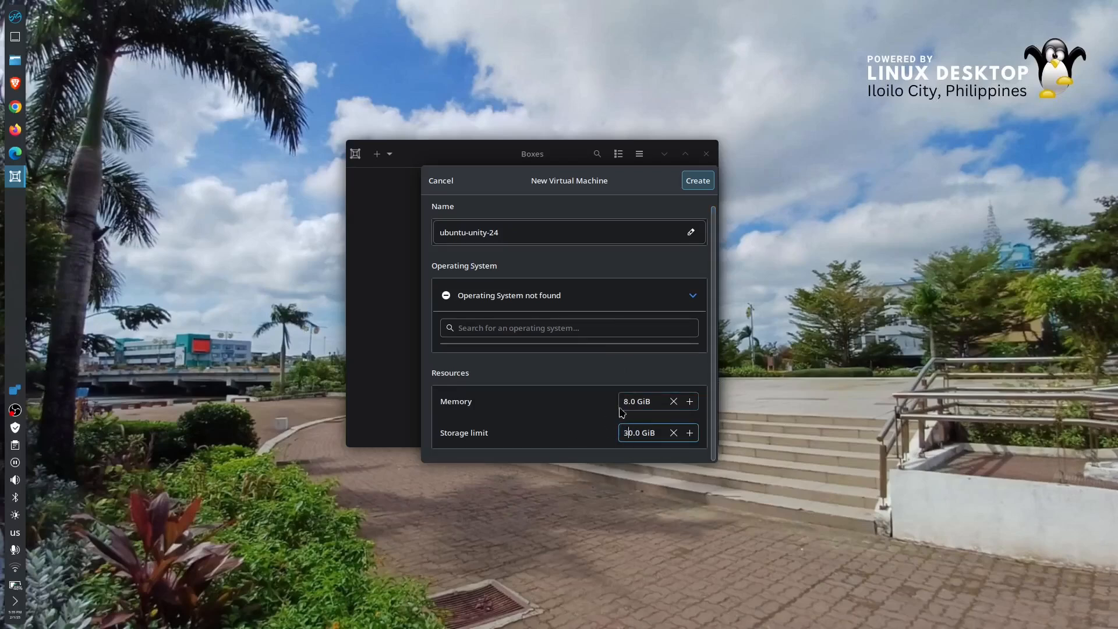
pyautogui.click(698, 181)
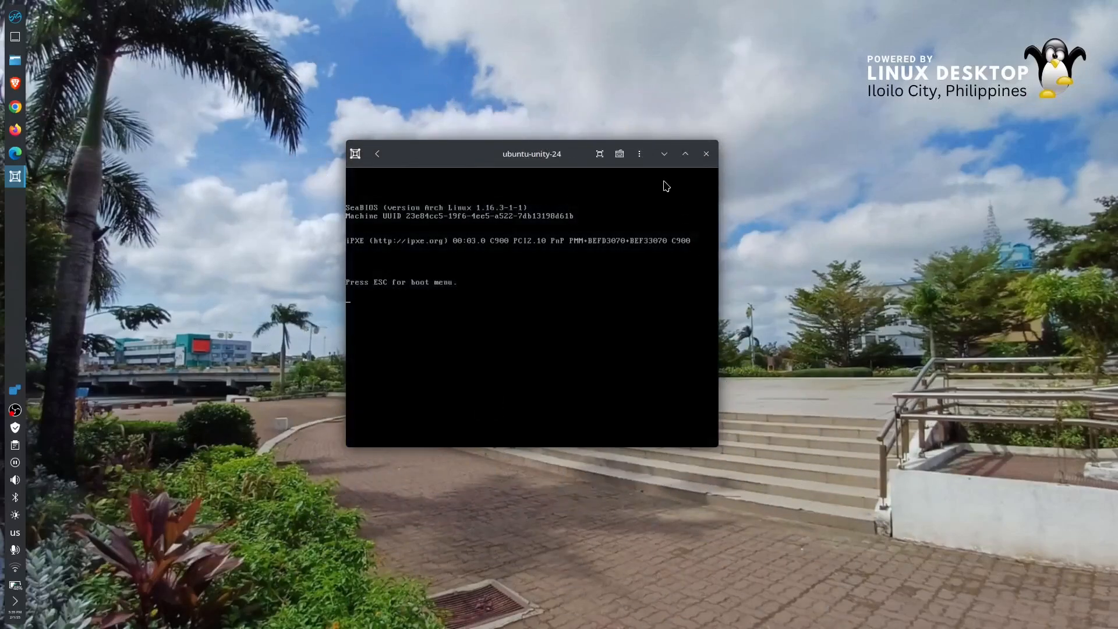
# Show the virtual machine in full screen and boot the "Try or Install Ubuntu Unity" entry.
pyautogui.click(599, 154)
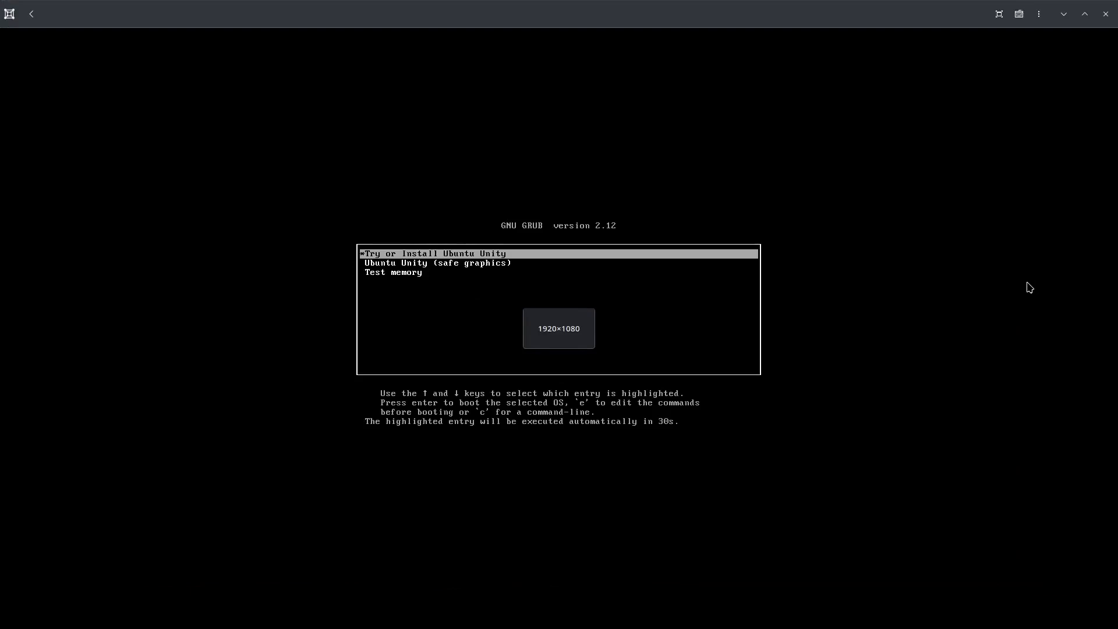
pyautogui.click(523, 256)
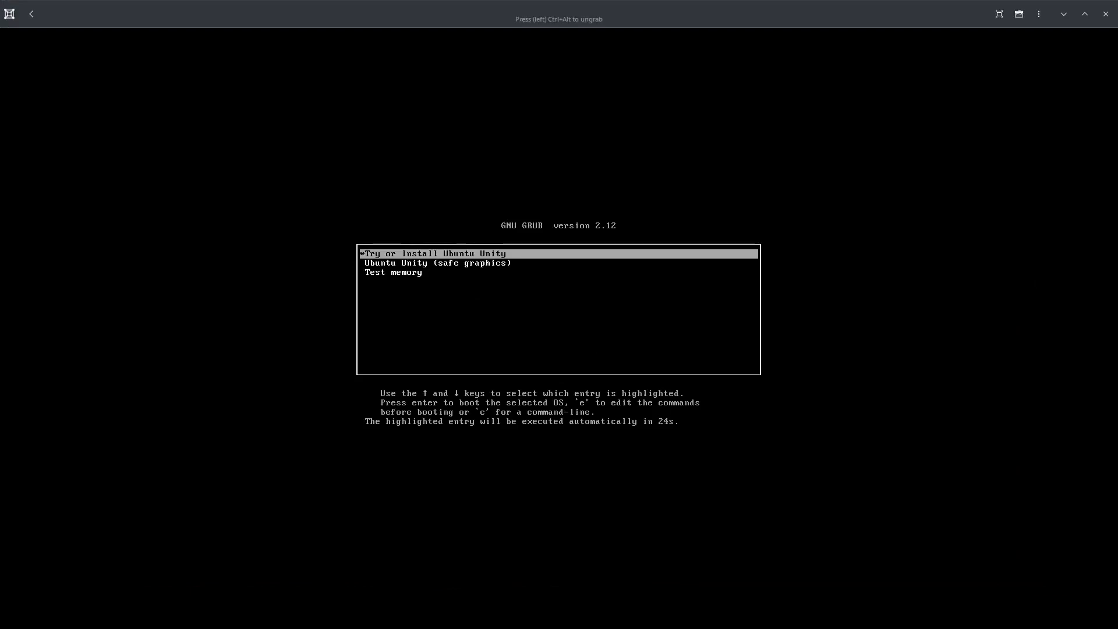
pyautogui.press('Return')
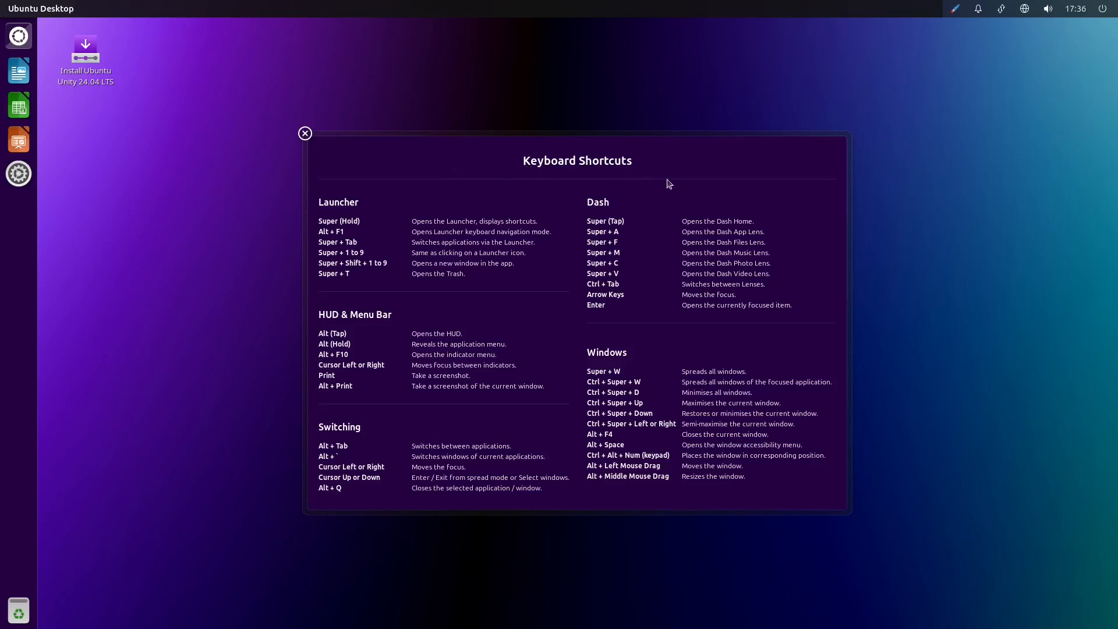
# Dismiss the keyboard shortcuts overview and launch the Ubuntu Unity 24.04 LTS installer, accepting American English as its language.
pyautogui.click(305, 134)
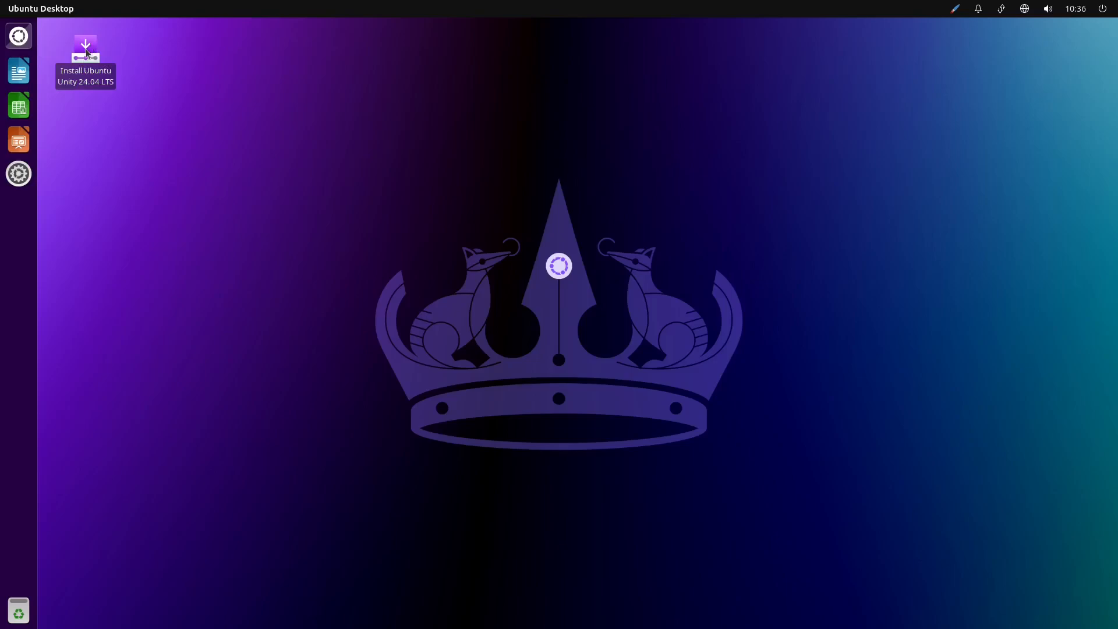
pyautogui.doubleClick(86, 52)
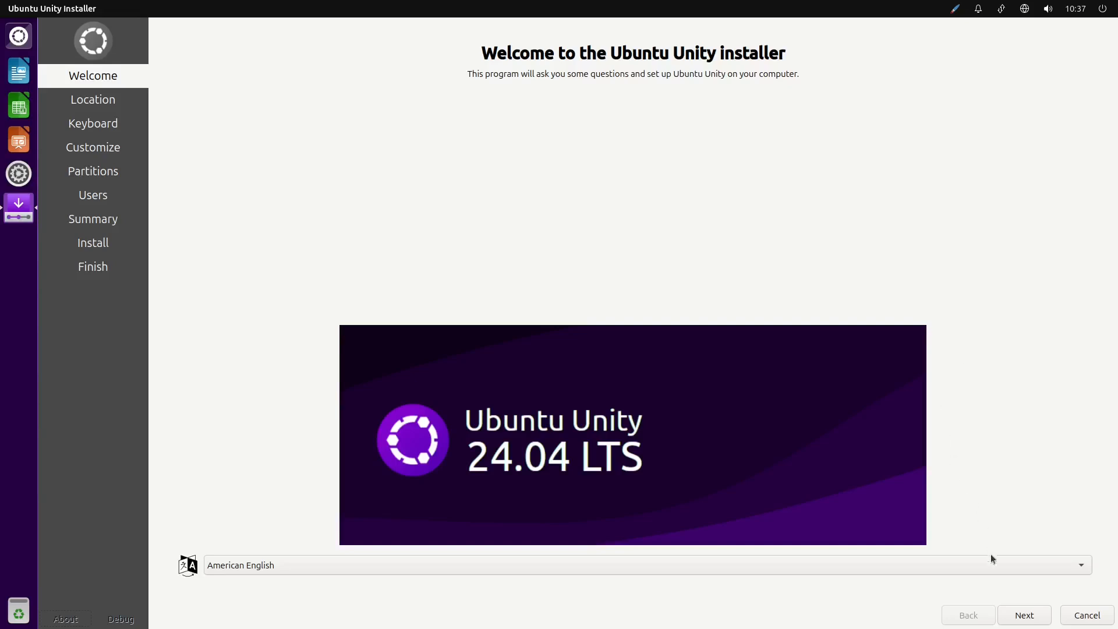
pyautogui.click(1025, 618)
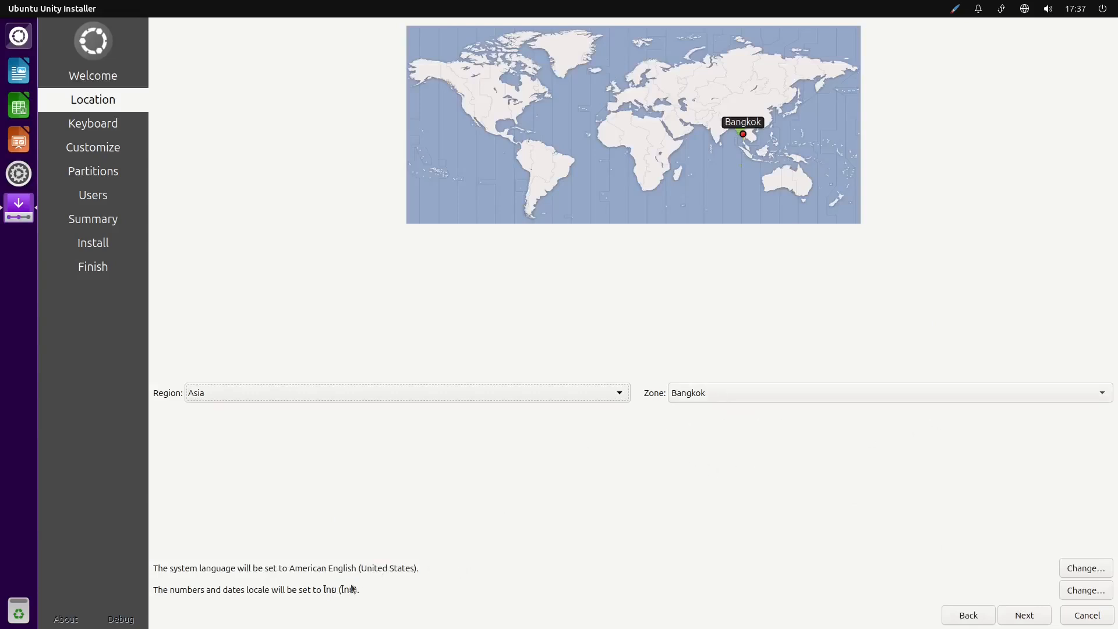
# Set the installer's numbers and dates locale to en_US.UTF-8.
pyautogui.click(1084, 590)
pyautogui.scroll(4, 589, 346)
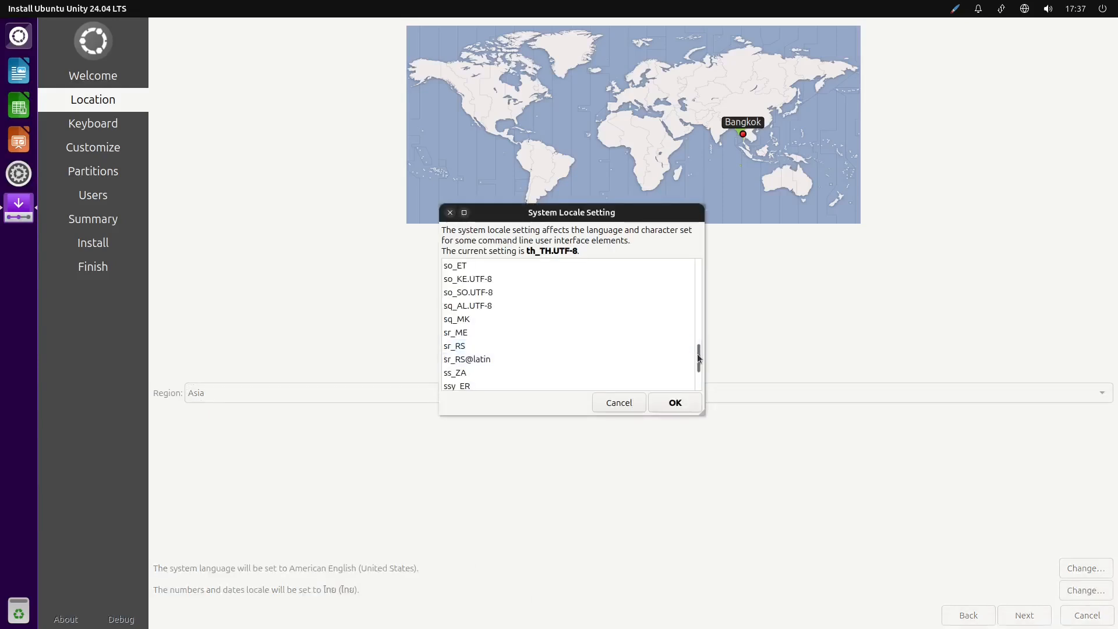
pyautogui.moveTo(699, 356); pyautogui.dragTo(699, 307)
pyautogui.scroll(5, 571, 324)
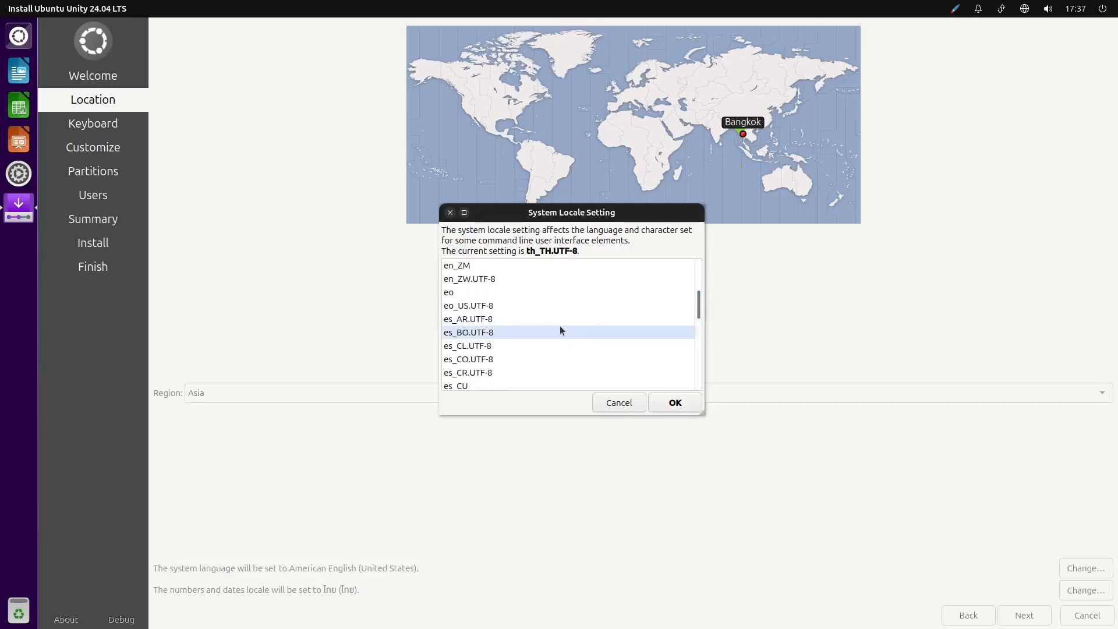
pyautogui.click(519, 358)
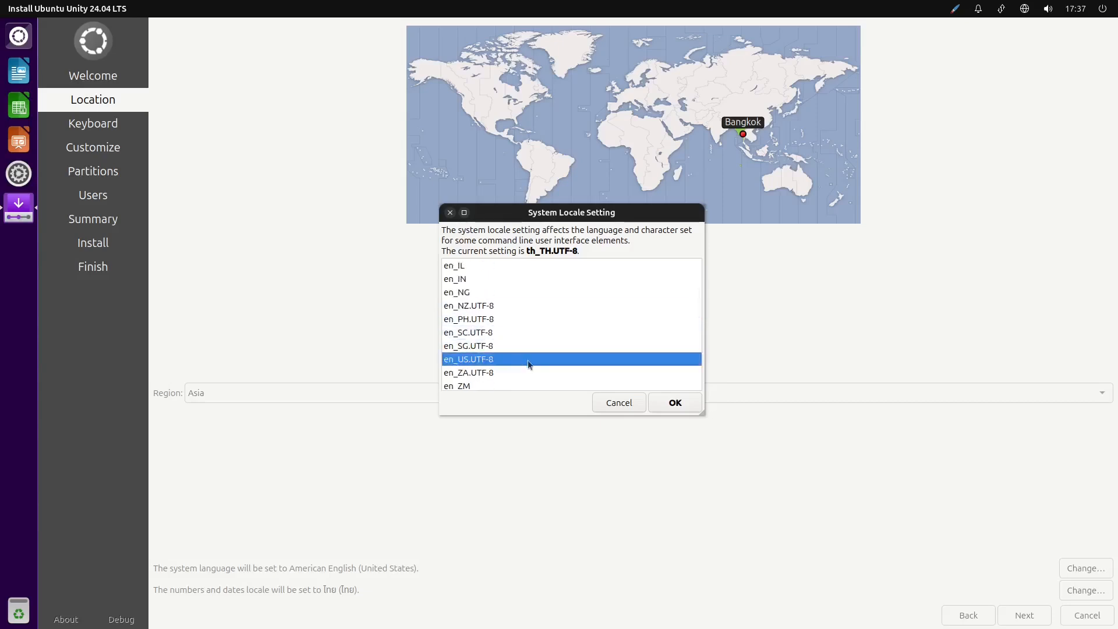
pyautogui.click(667, 403)
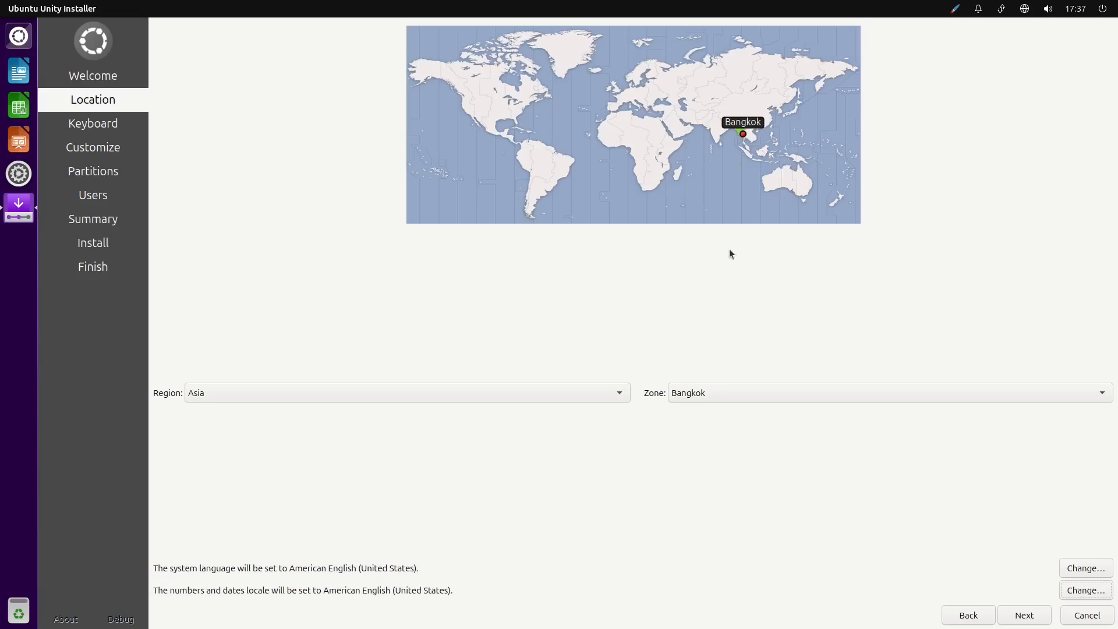
# Choose Manila in the Asia region as the time zone and continue to the keyboard settings.
pyautogui.click(776, 146)
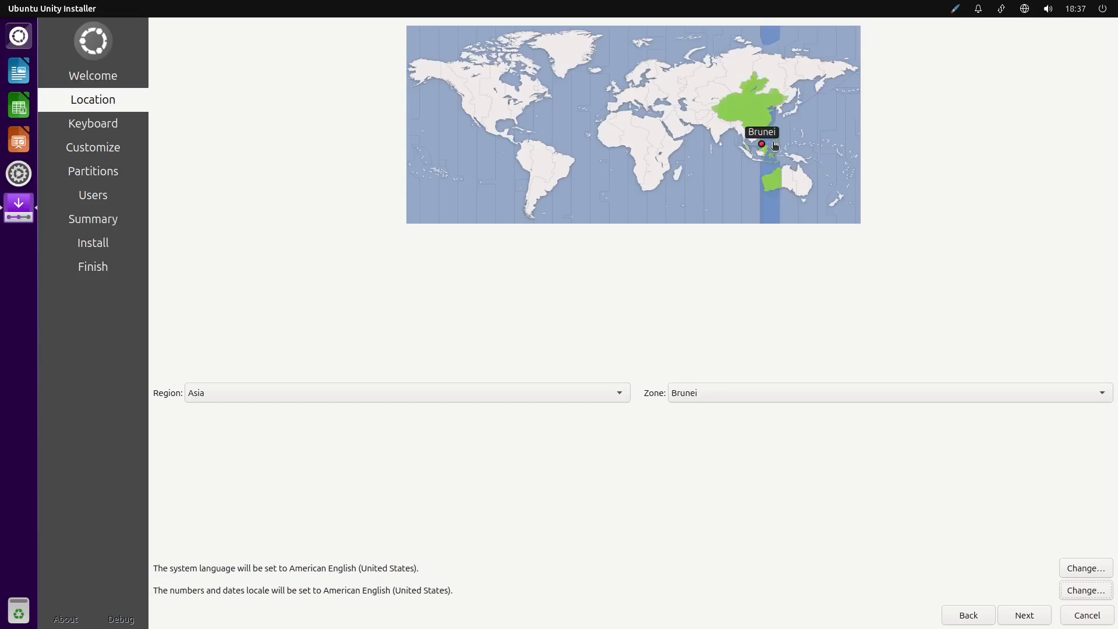
pyautogui.click(778, 145)
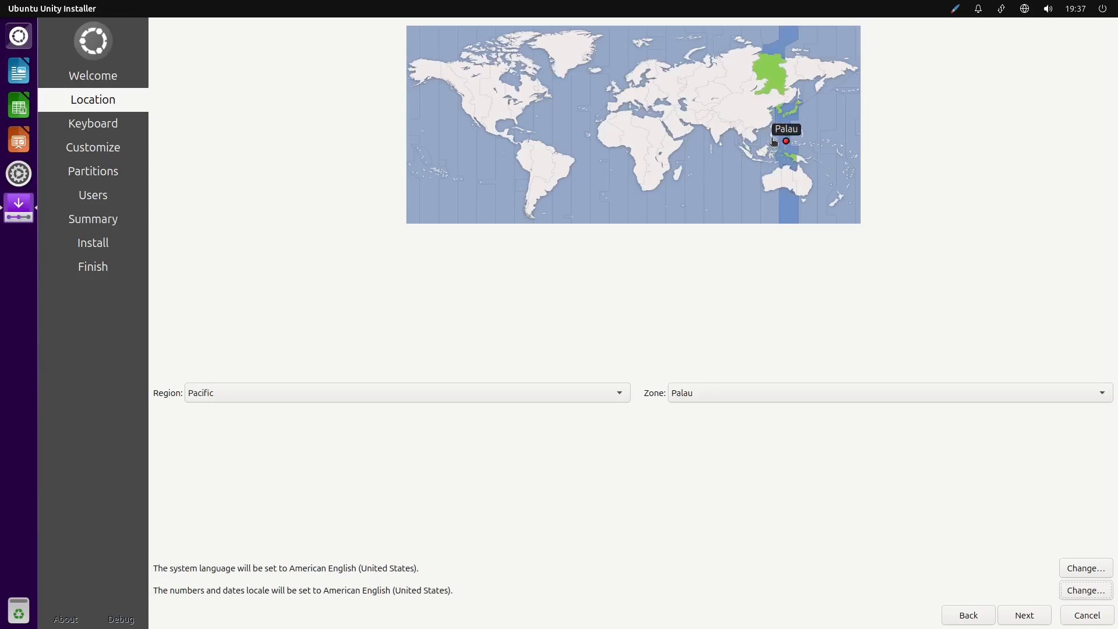
pyautogui.click(771, 139)
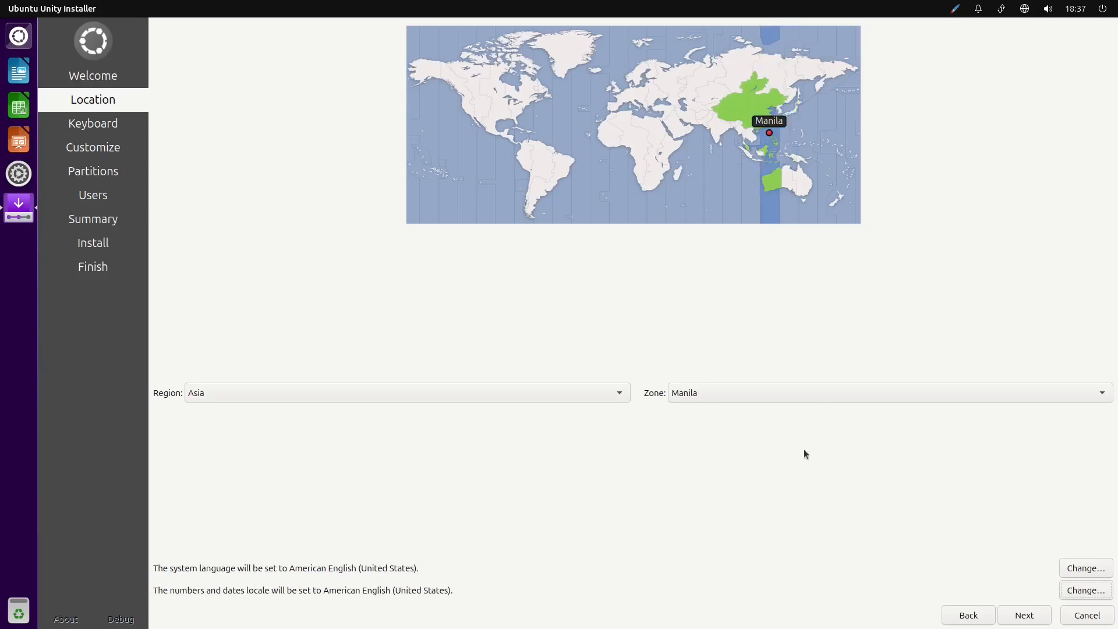
pyautogui.click(1028, 620)
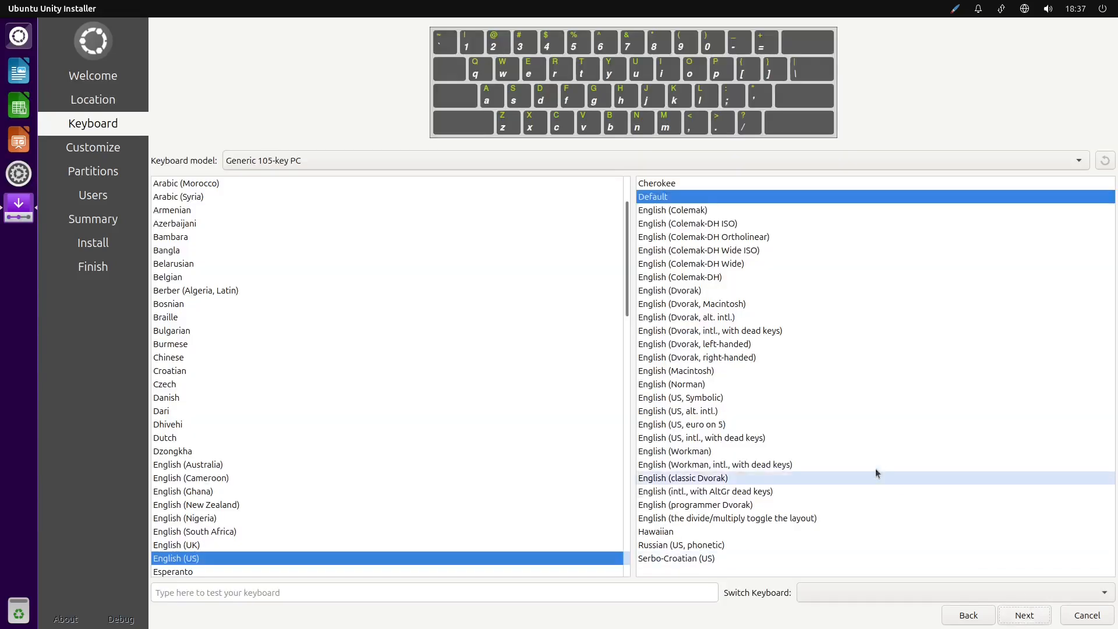
# Accept the default English (US) keyboard and select downloading and installing updates following a Normal Installation.
pyautogui.click(1023, 617)
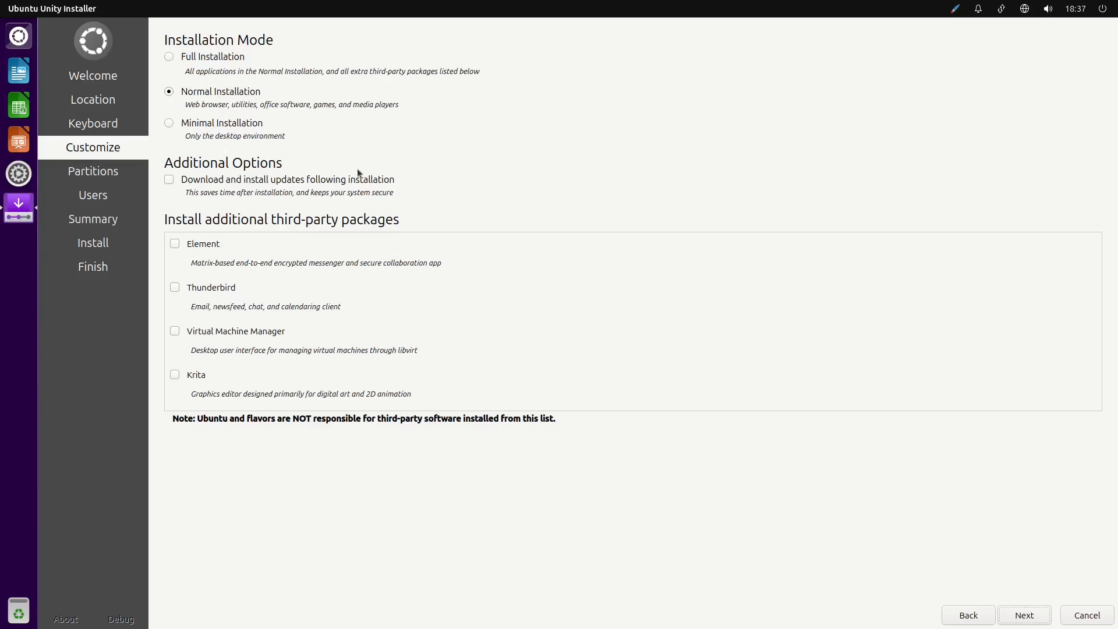
pyautogui.click(203, 185)
pyautogui.click(1032, 616)
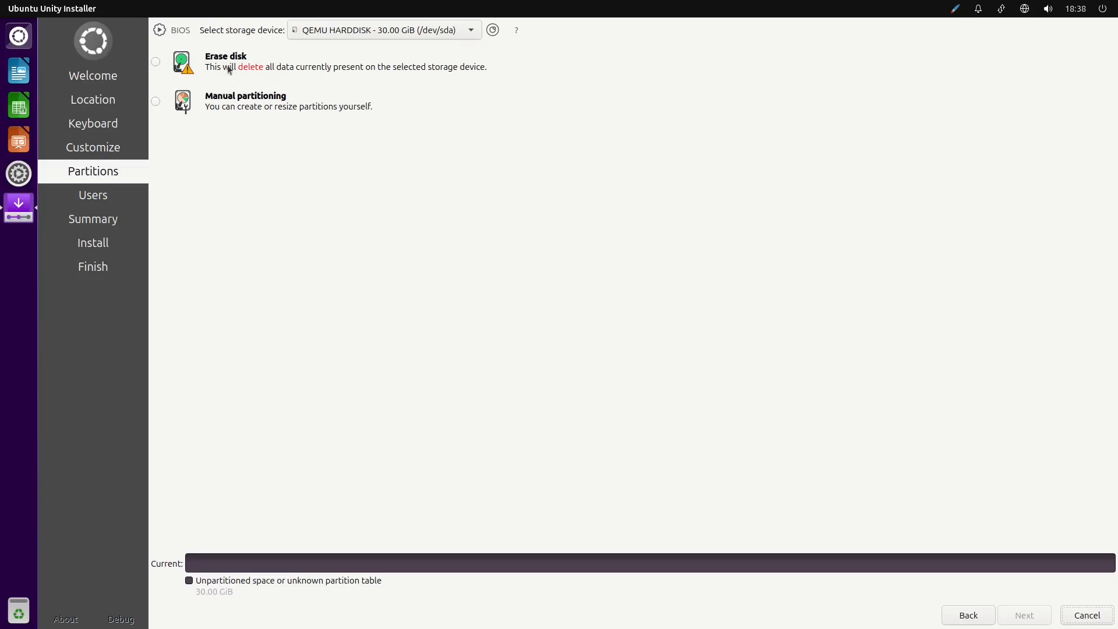
# Choose to erase the 30 GiB QEMU hard disk with swap to file and ext4, and continue to the user settings.
pyautogui.click(222, 68)
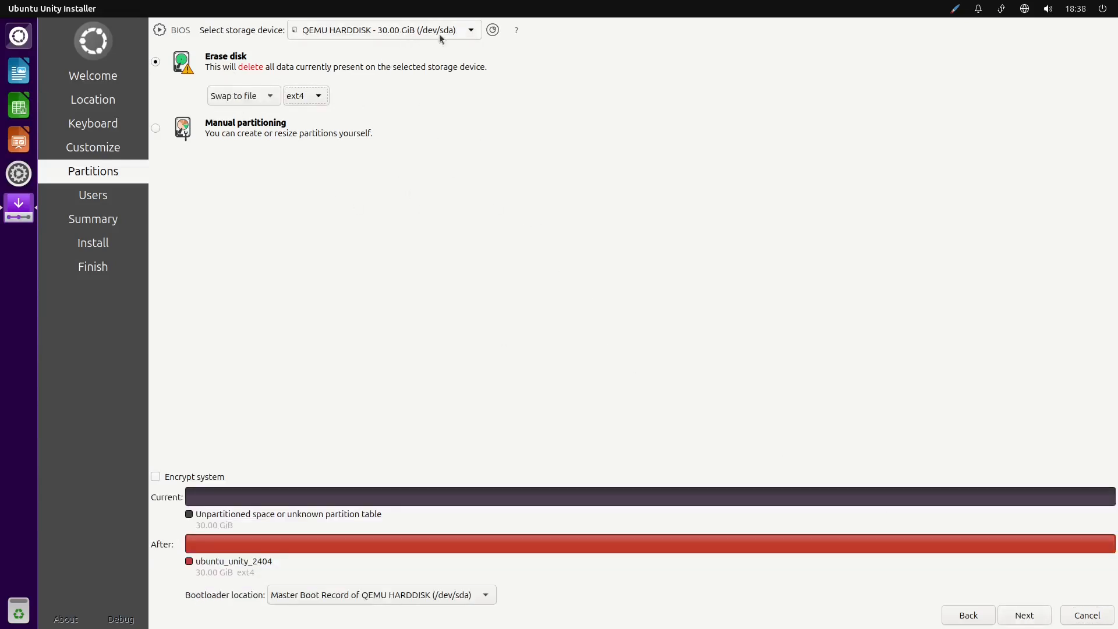
pyautogui.click(473, 33)
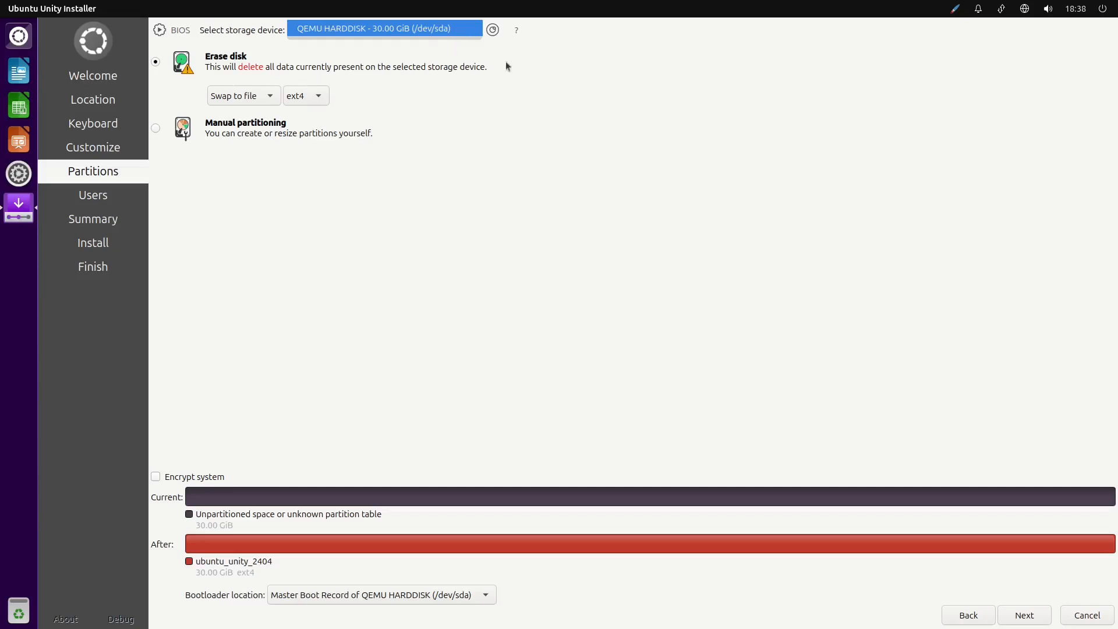
pyautogui.click(497, 90)
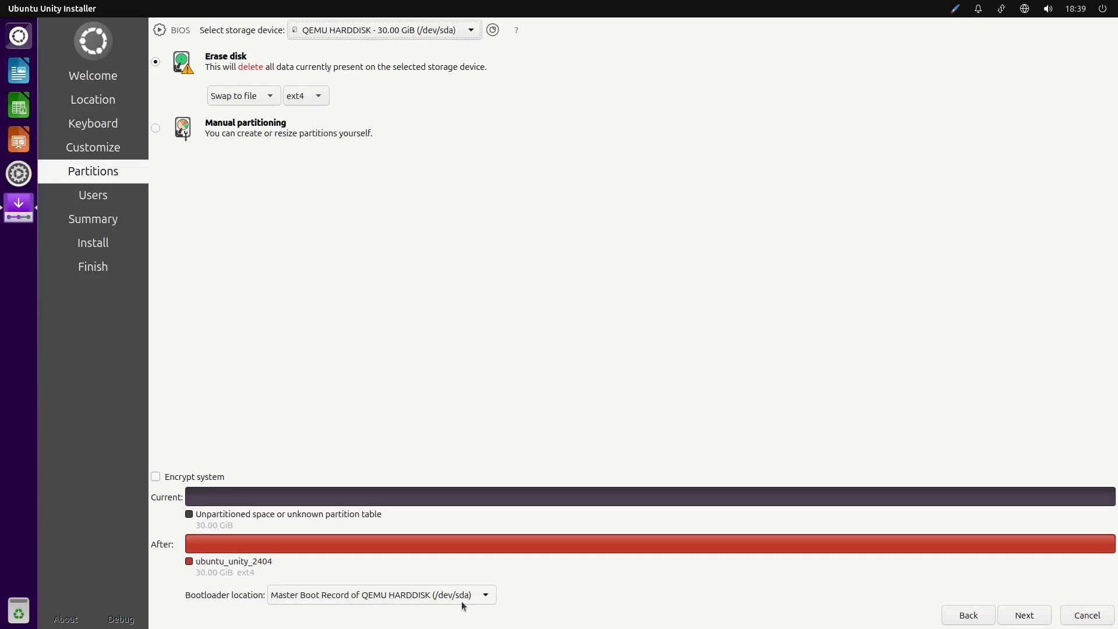
pyautogui.click(1023, 615)
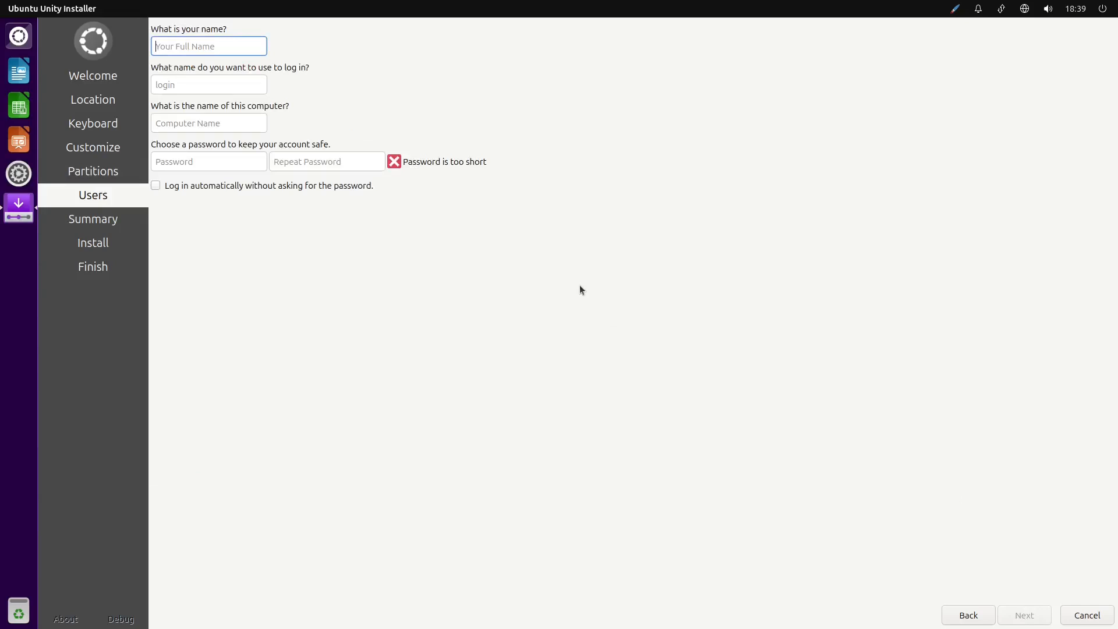
# Enter the user's name for the new account and fill in the account password in both password fields.
pyautogui.write('rialb')
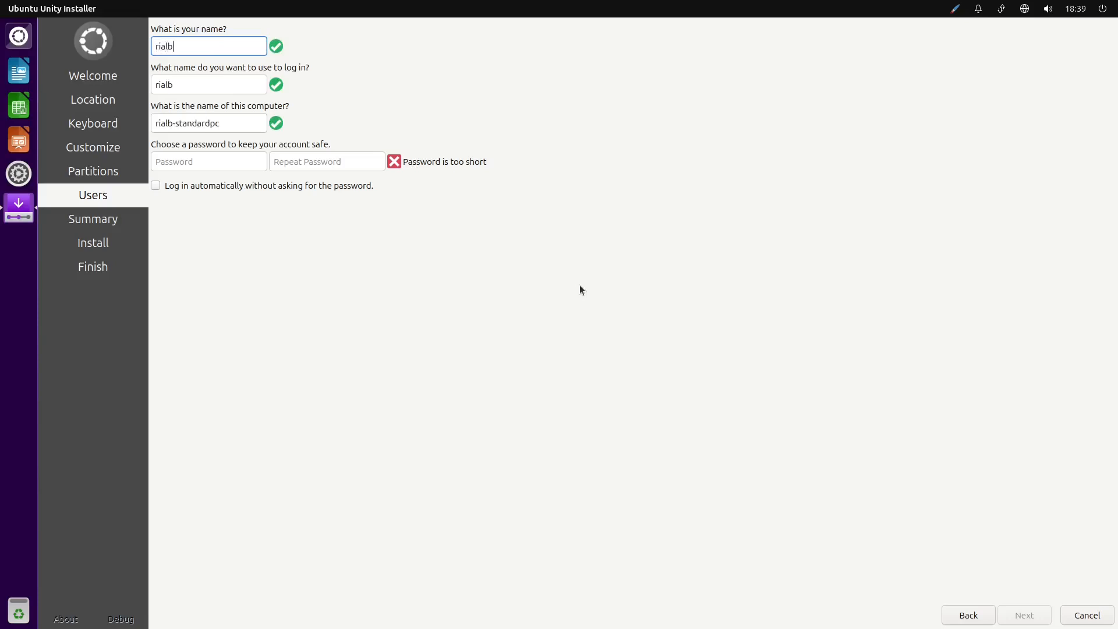
pyautogui.write('be')
pyautogui.click(217, 168)
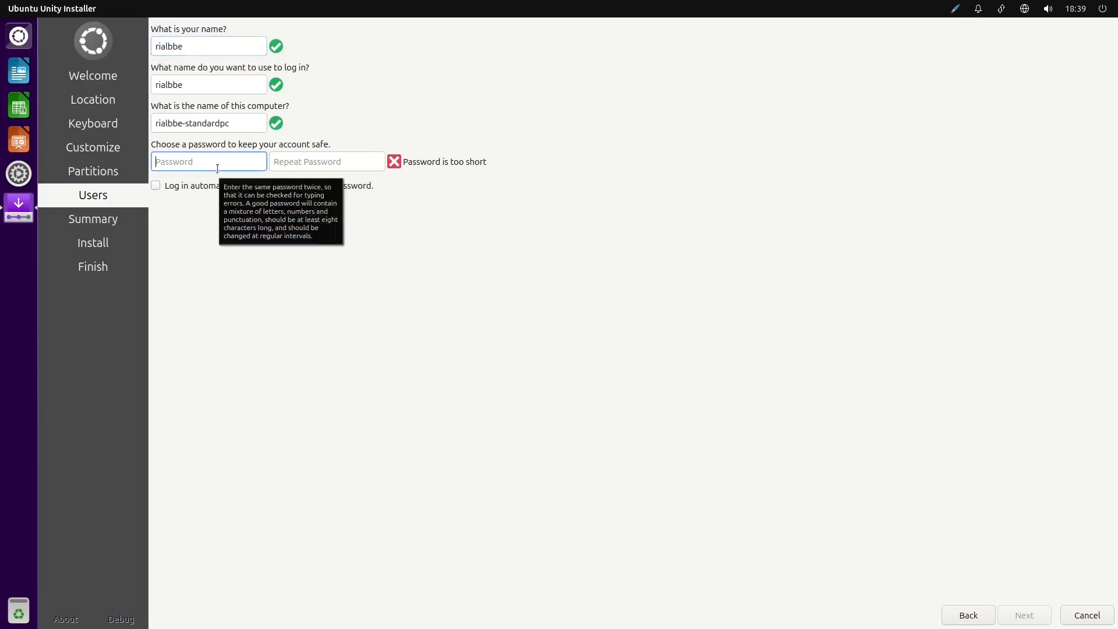
pyautogui.write('••••')
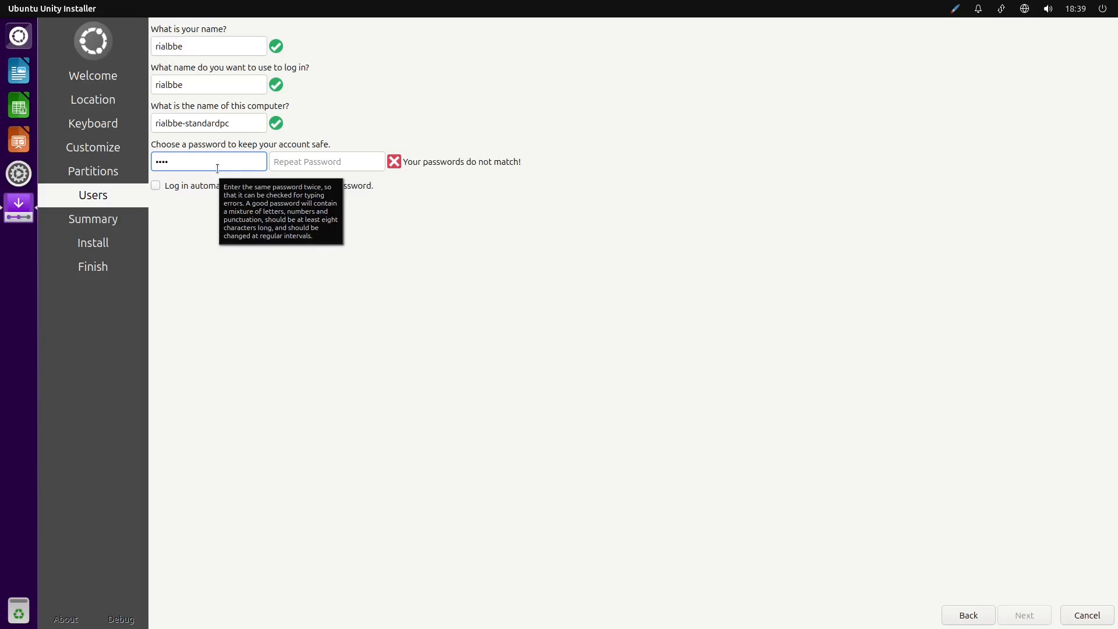
pyautogui.click(340, 164)
pyautogui.write('•')
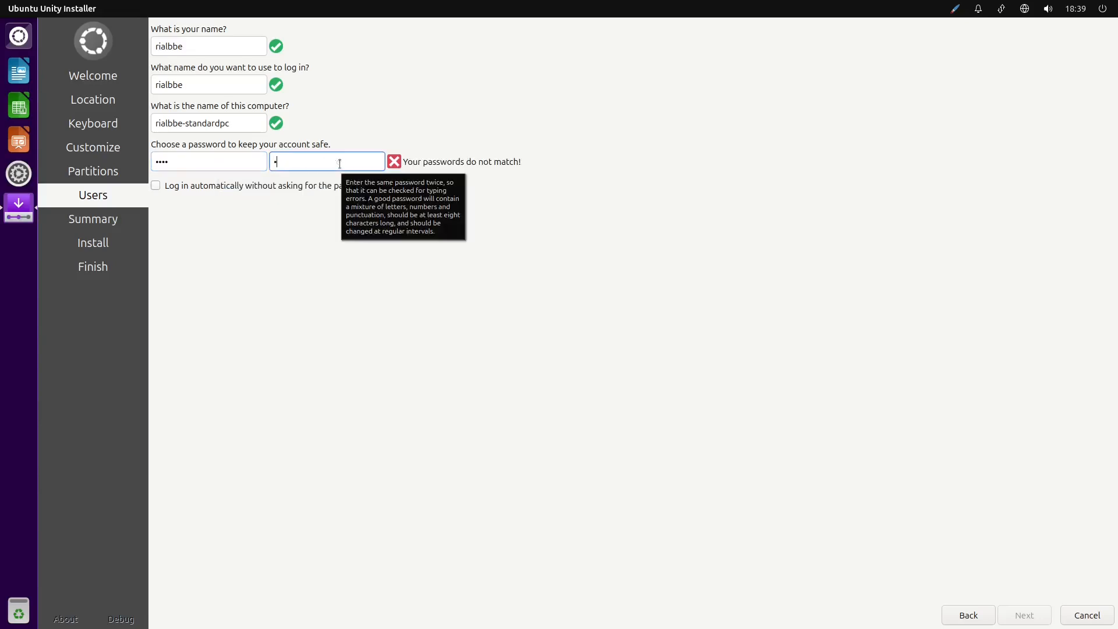
pyautogui.write('•••')
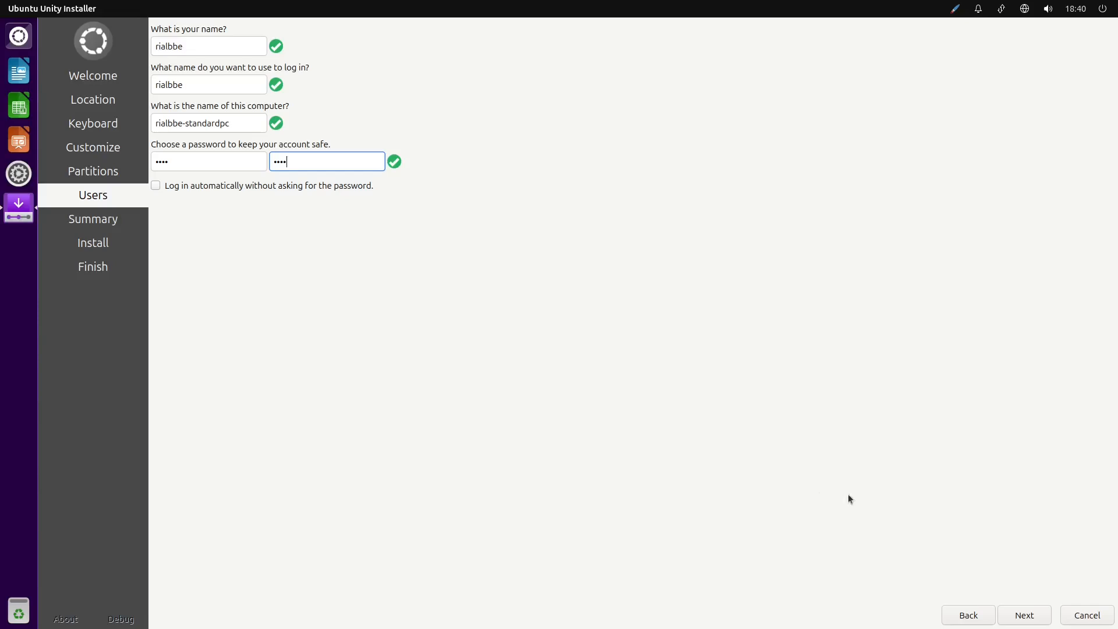
# Continue to the installation summary and start installing Ubuntu Unity 24.04 LTS, confirming the disk changes.
pyautogui.click(1020, 616)
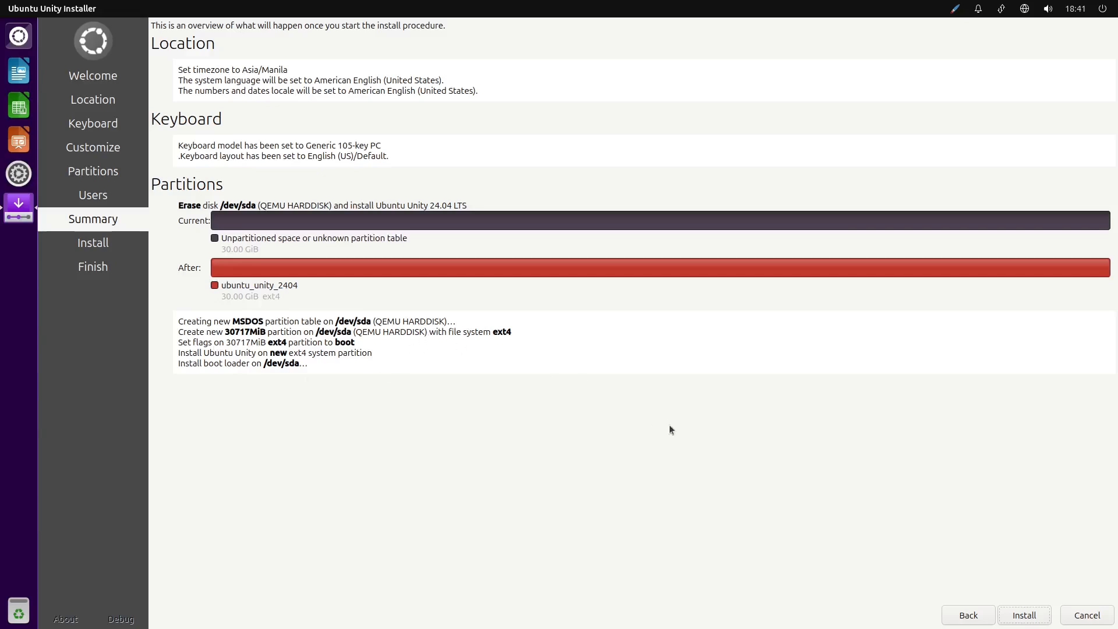
pyautogui.click(1023, 617)
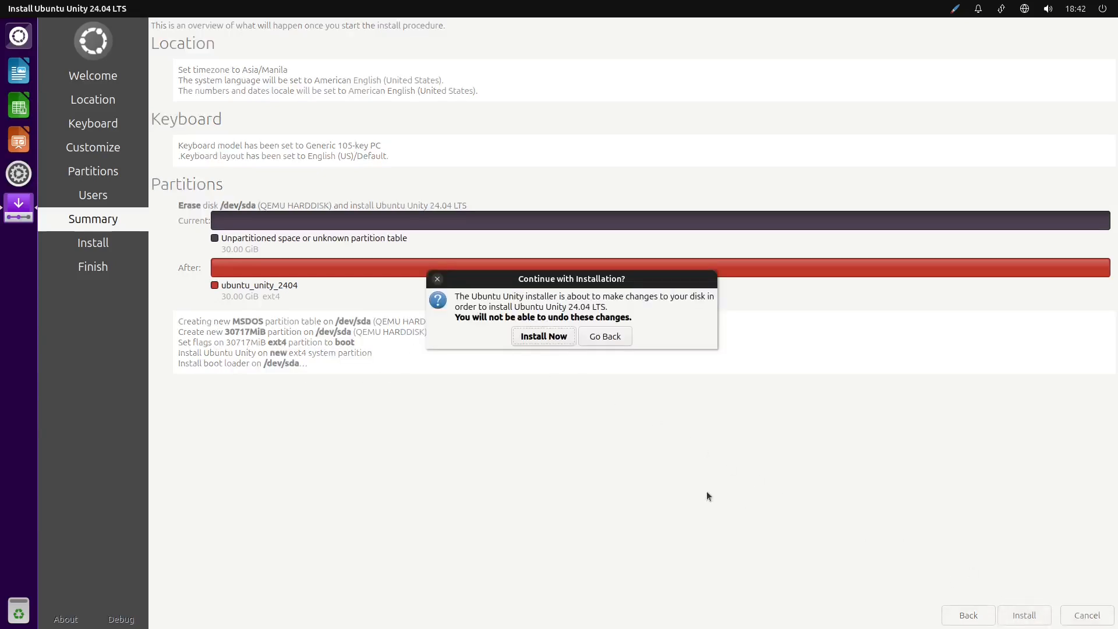
pyautogui.click(552, 339)
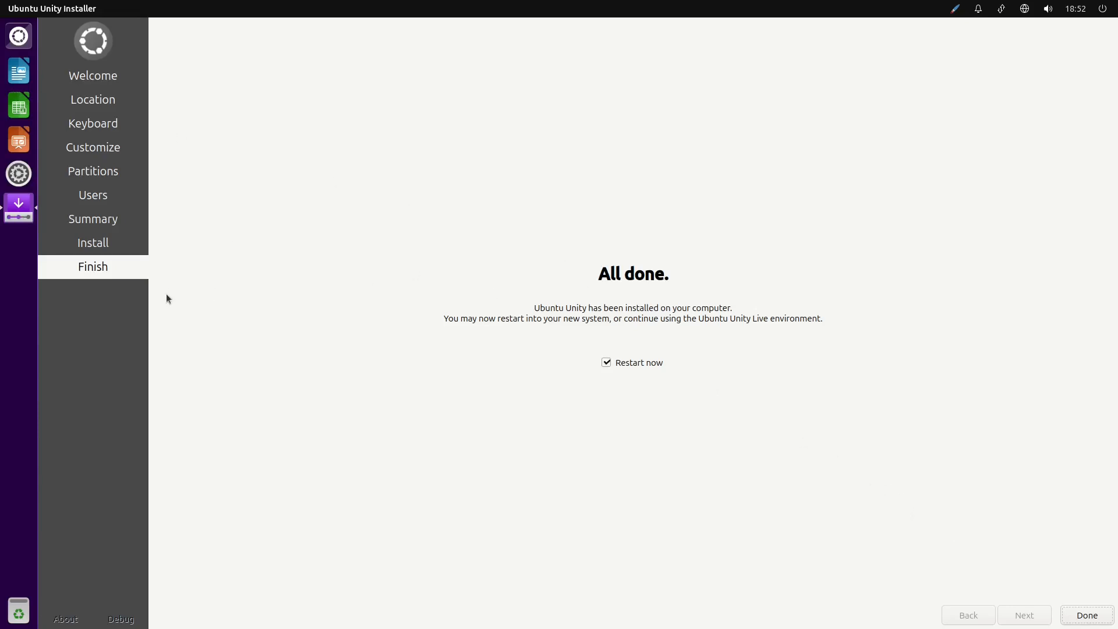
# Look through the dash's applications, files, videos, music and photos views, return to its home view and close the dash.
pyautogui.click(19, 37)
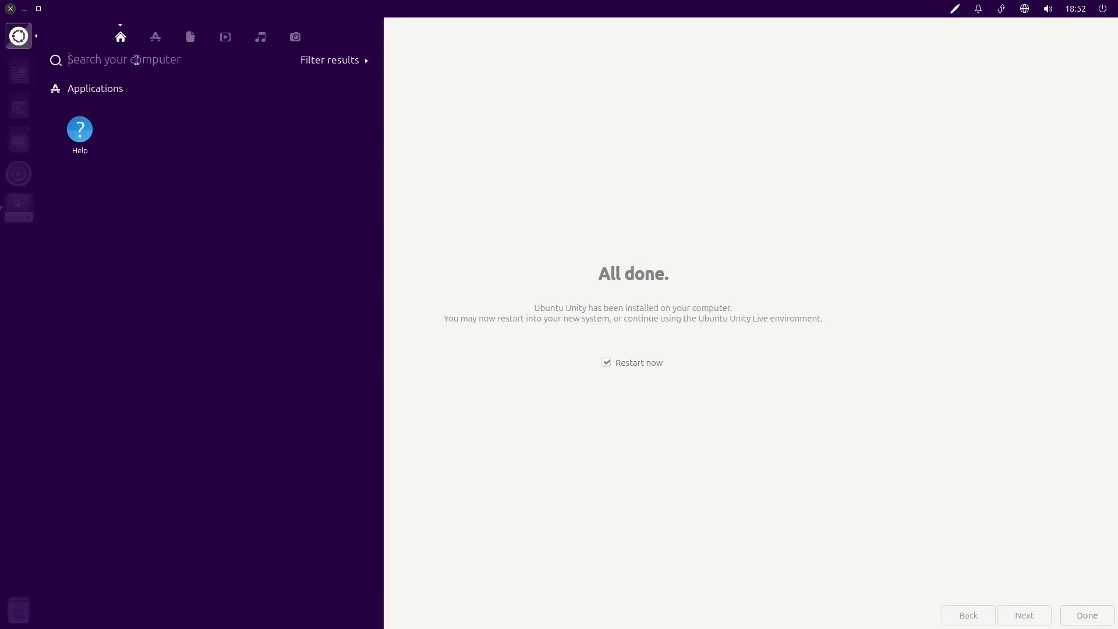
pyautogui.click(155, 39)
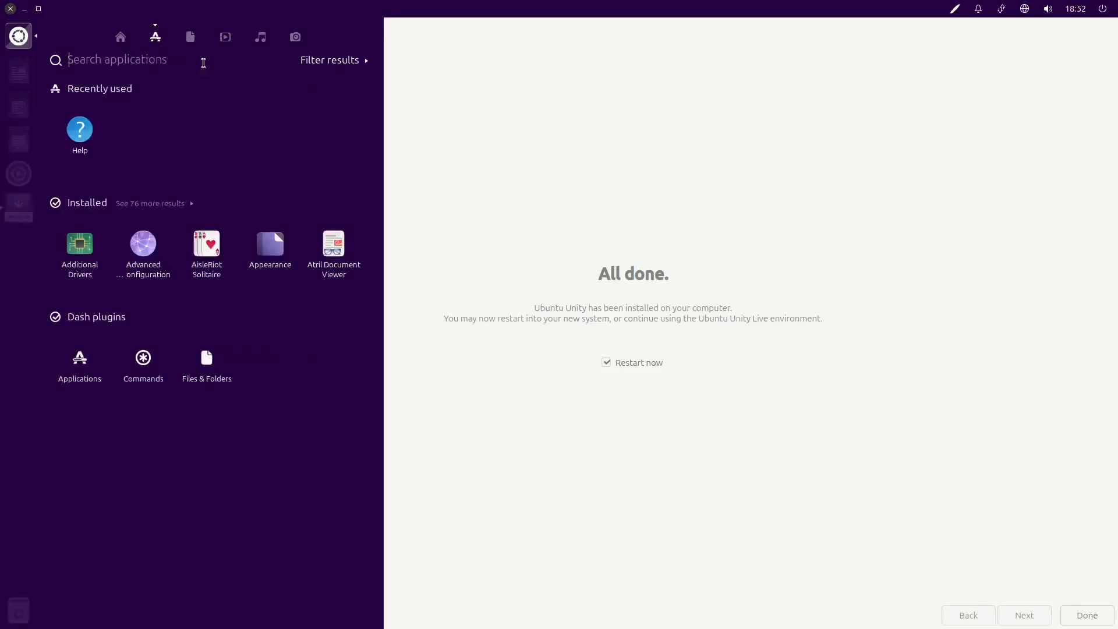
pyautogui.click(193, 42)
pyautogui.click(225, 38)
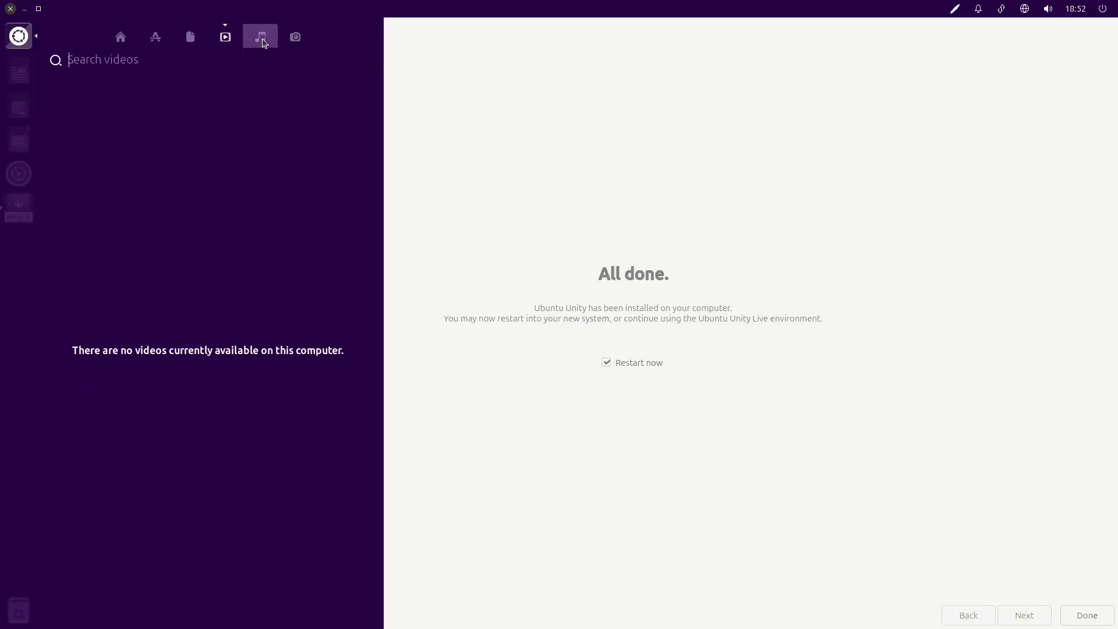
pyautogui.click(262, 38)
pyautogui.click(295, 37)
pyautogui.click(120, 37)
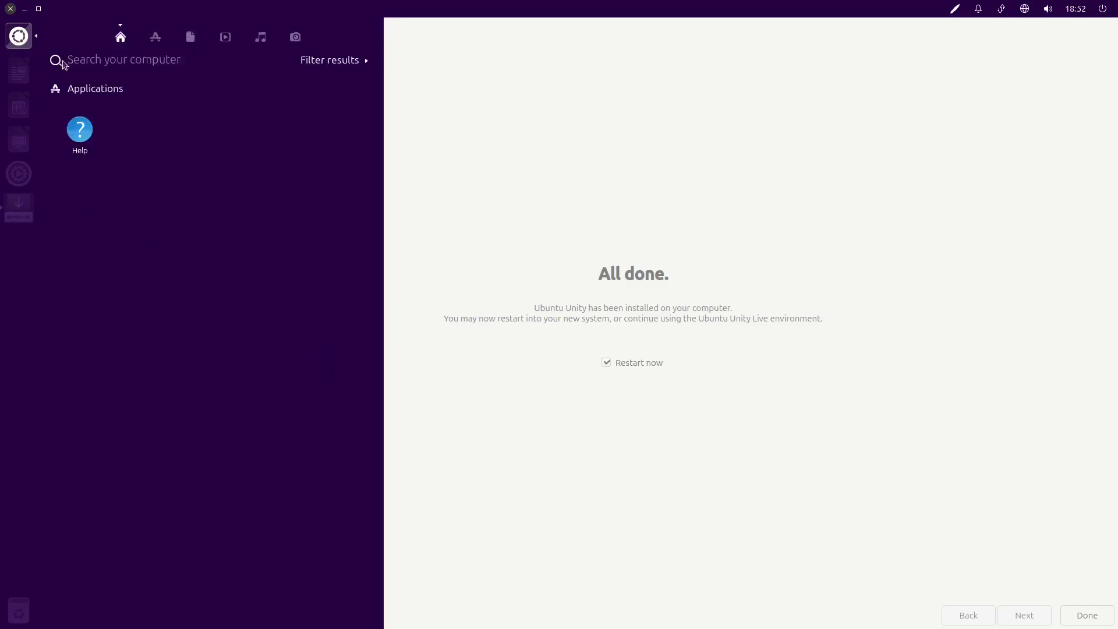
pyautogui.click(19, 38)
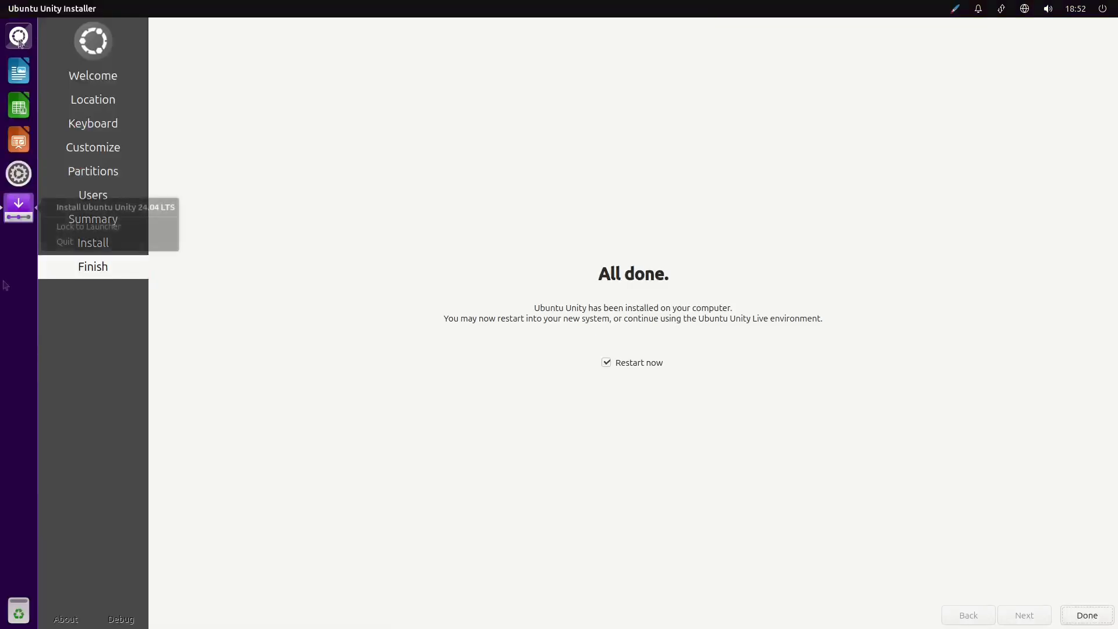
# Turn off the immediate restart and close the finished installer.
pyautogui.press('space')
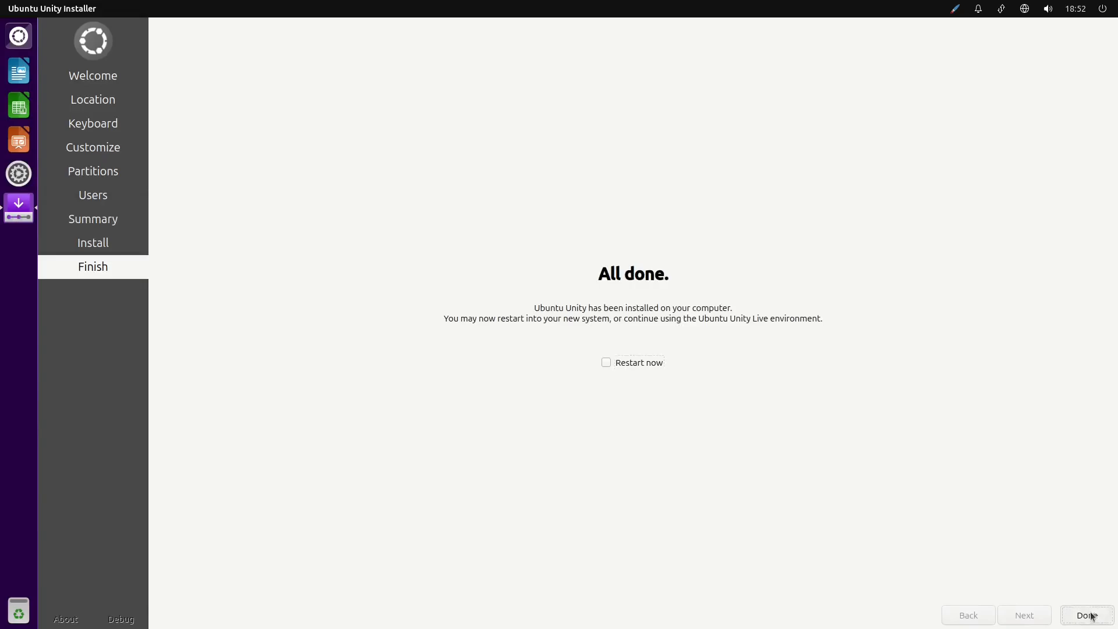
pyautogui.click(1087, 615)
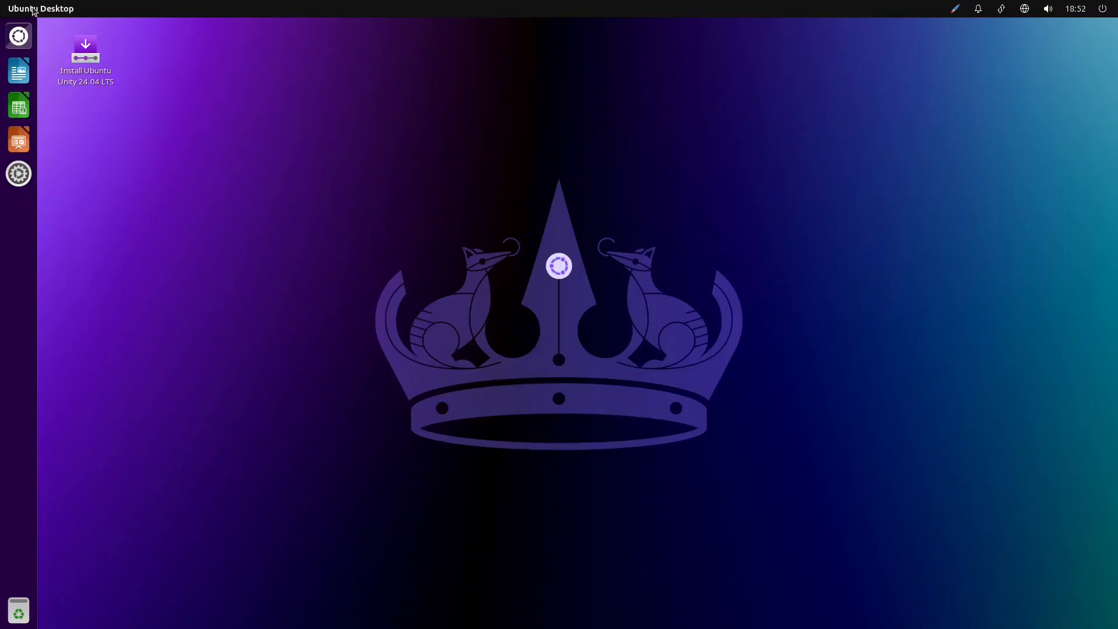
# Look at the dash's applications view and search the computer for "office" from the home view.
pyautogui.click(19, 35)
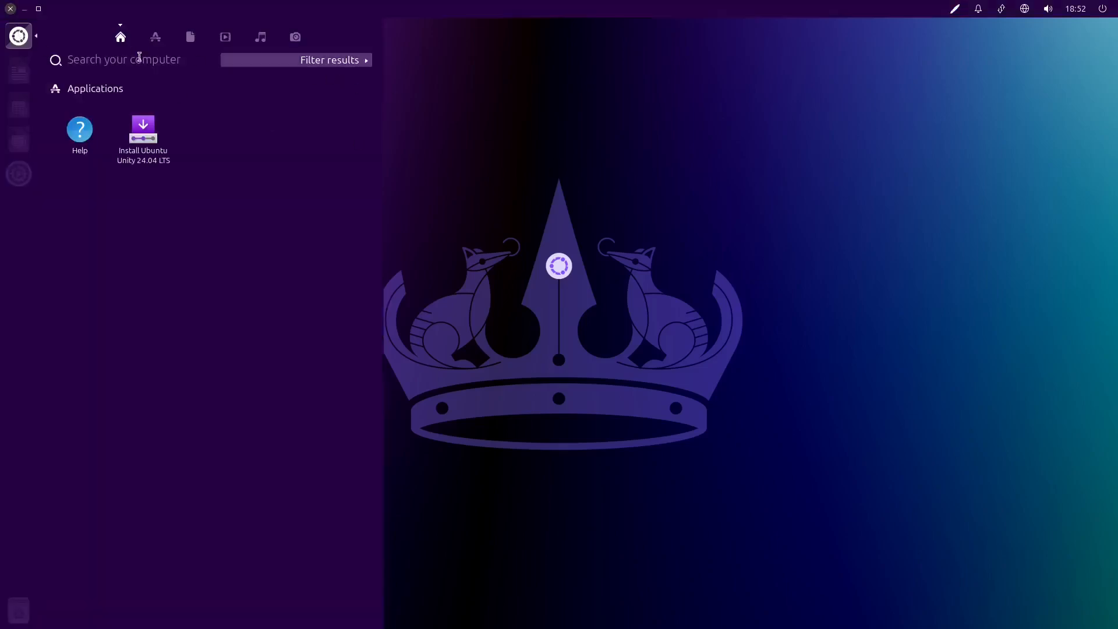
pyautogui.click(156, 41)
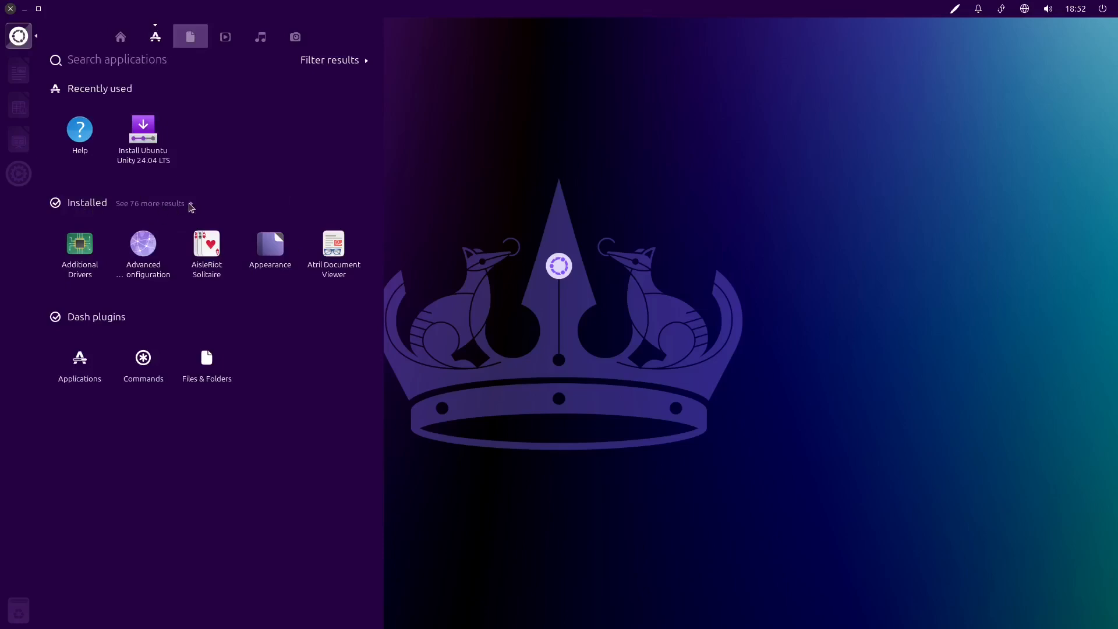
pyautogui.click(120, 37)
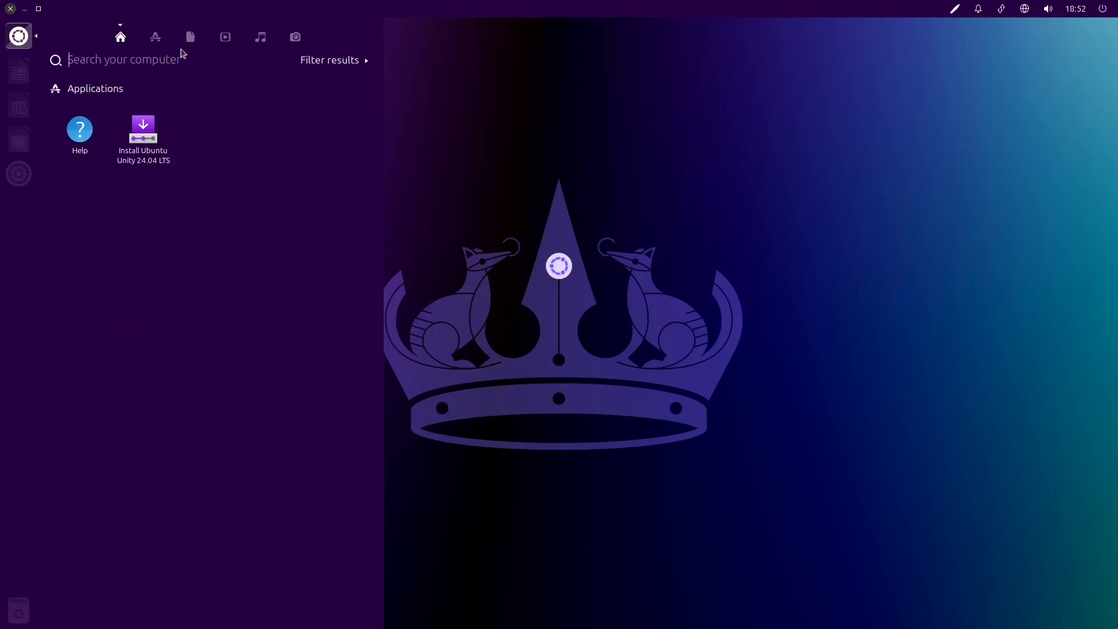
pyautogui.write('office')
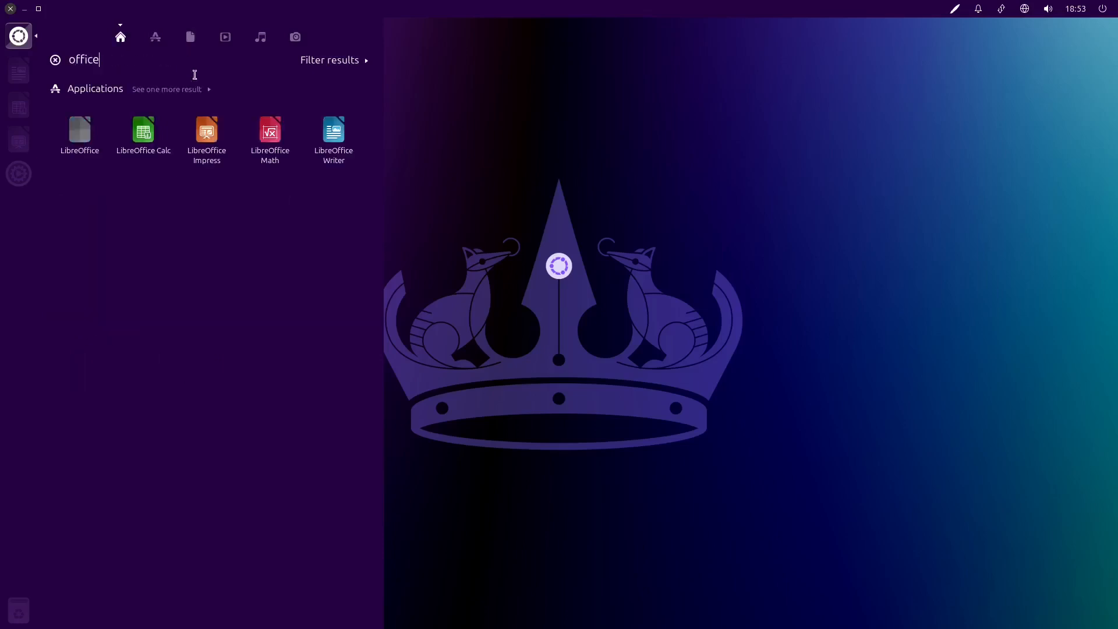
# Show the dash's result filters, search the computer for "screen" and clear the search.
pyautogui.click(352, 62)
pyautogui.doubleClick(76, 58)
pyautogui.write('screent')
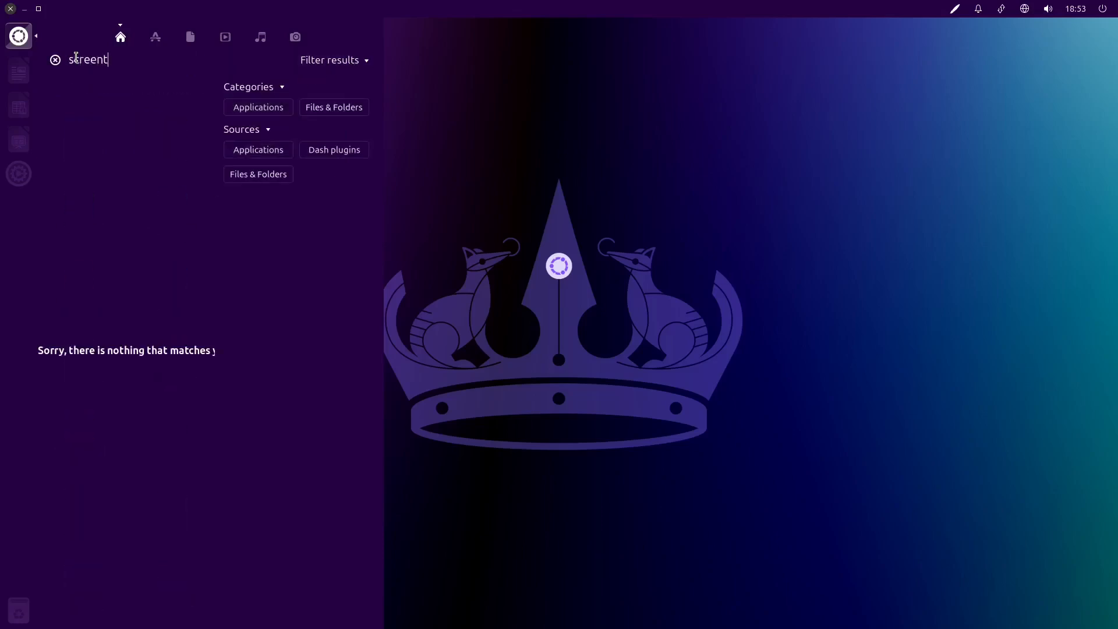
pyautogui.press('BackSpace')
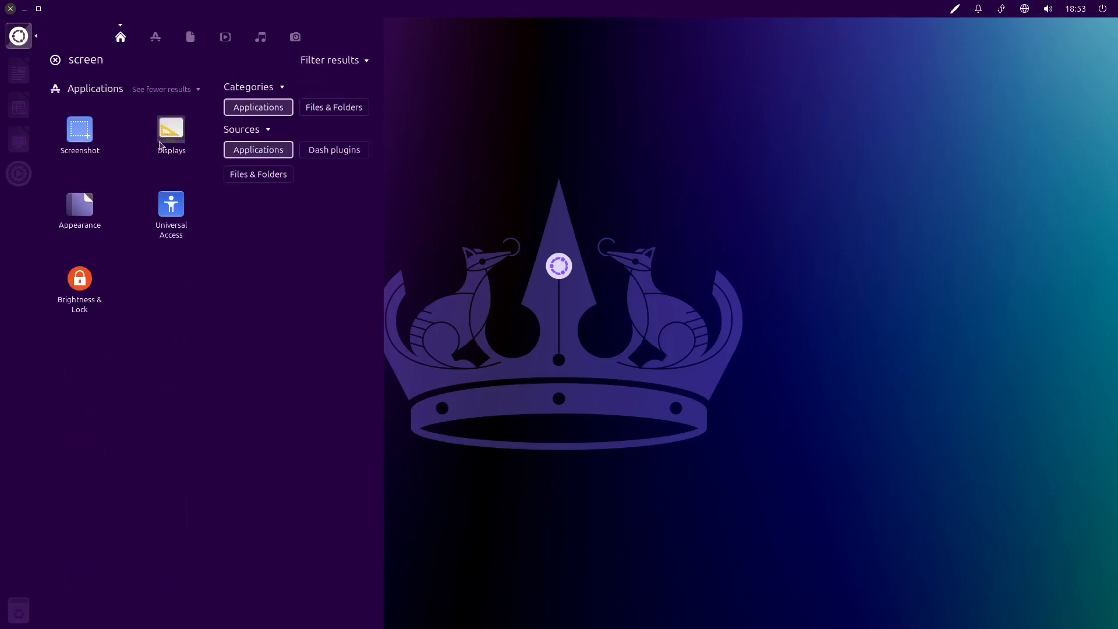
pyautogui.click(55, 60)
# Examine the installed applications and home views of the dash through its launcher shortcuts, and close the dash.
pyautogui.rightClick(19, 36)
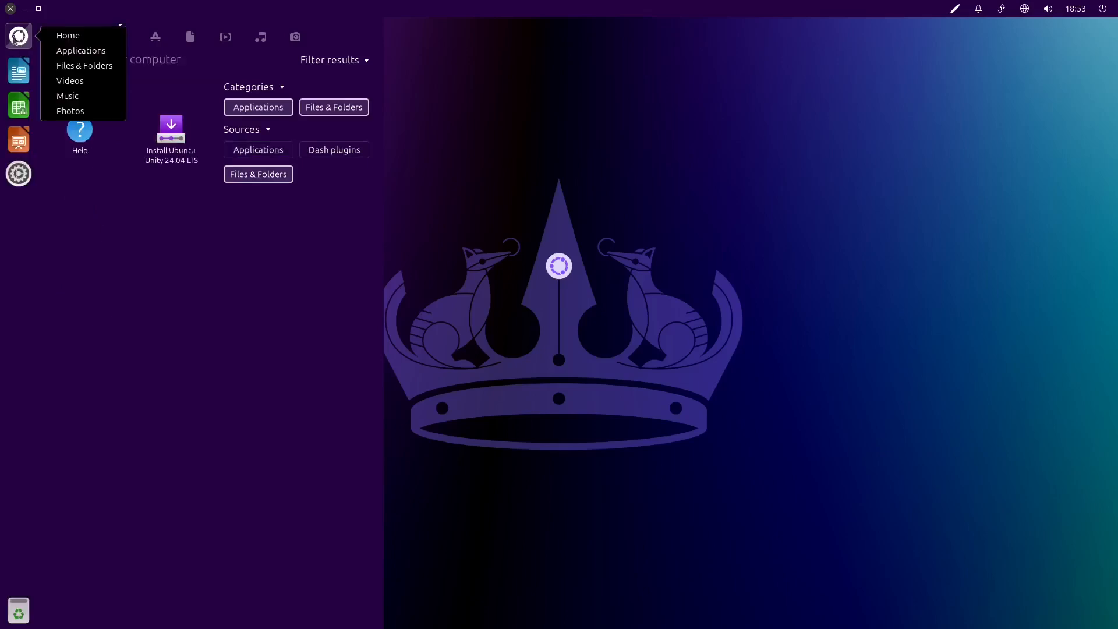
pyautogui.click(76, 50)
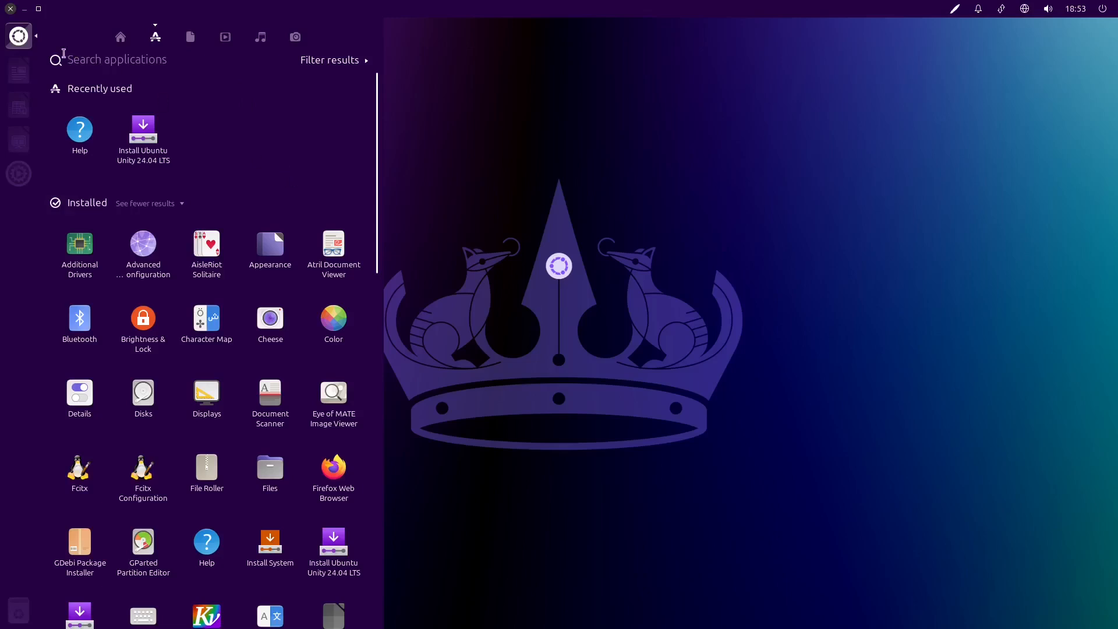
pyautogui.rightClick(22, 40)
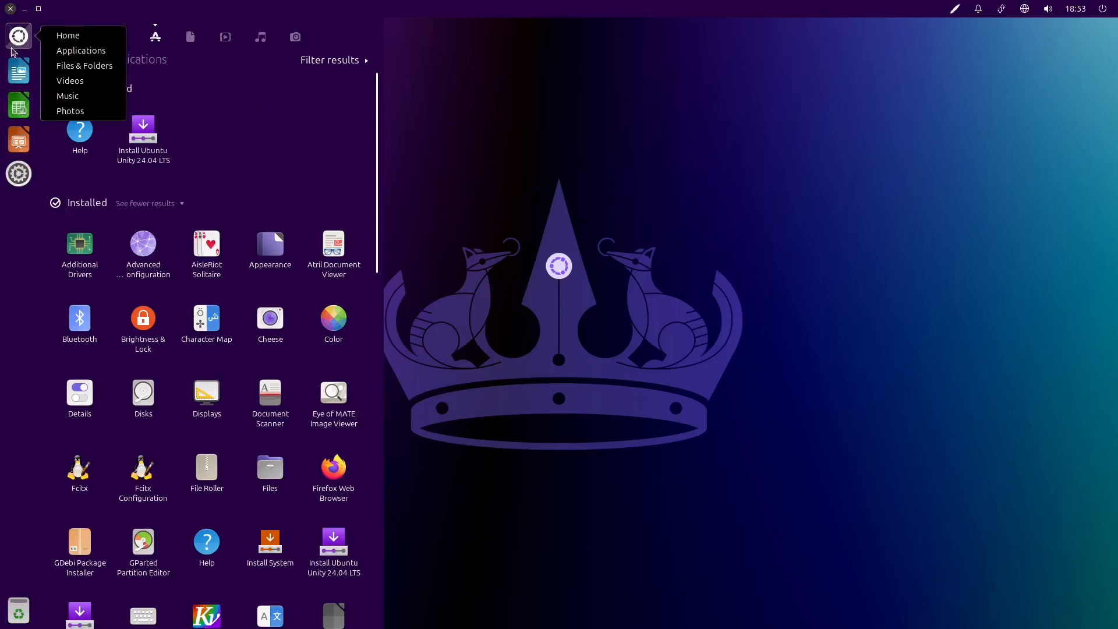
pyautogui.click(90, 41)
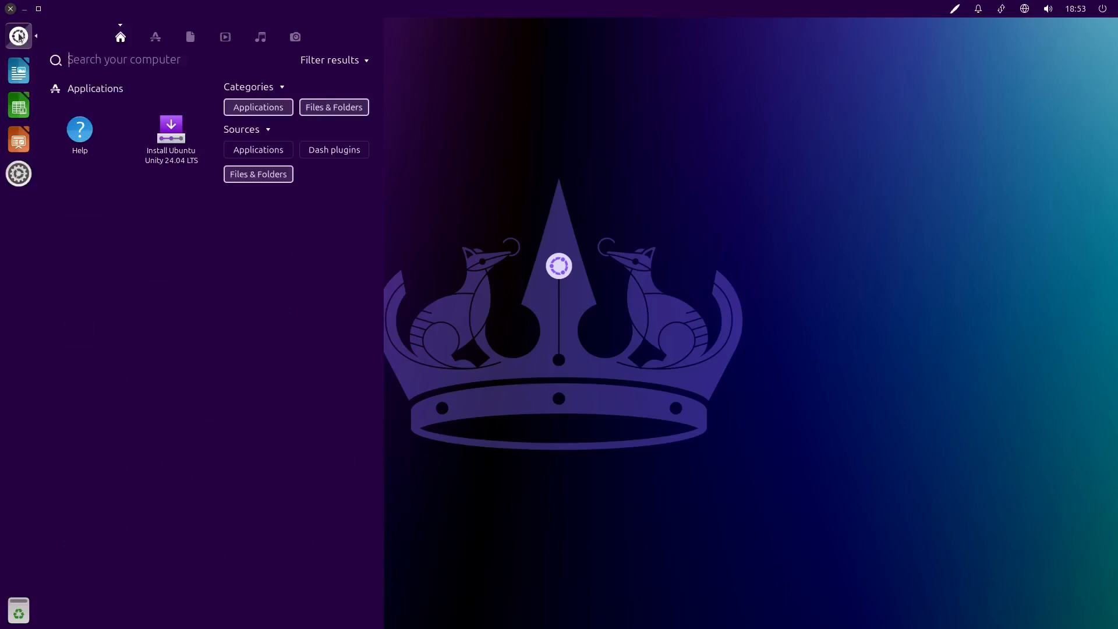
pyautogui.rightClick(19, 36)
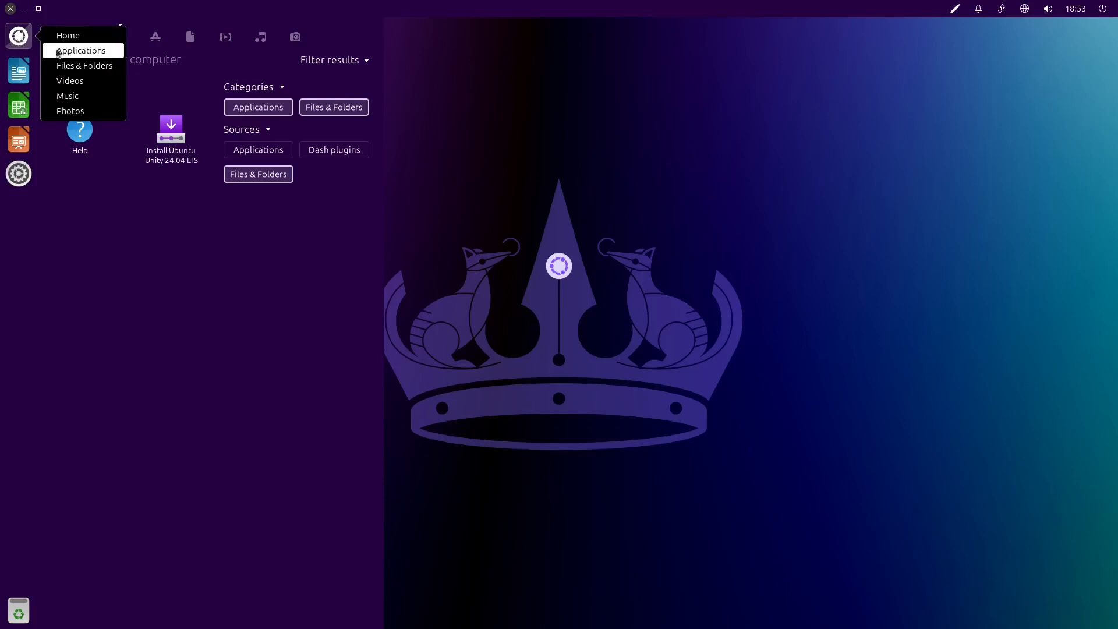
pyautogui.click(89, 56)
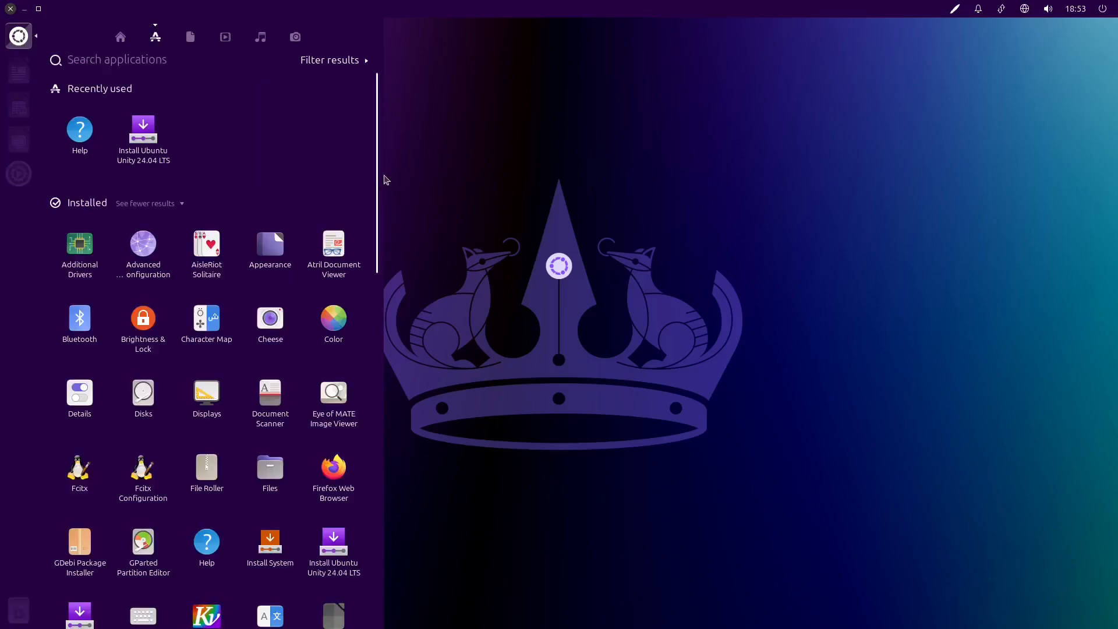
pyautogui.moveTo(382, 177); pyautogui.dragTo(379, 142)
pyautogui.click(436, 140)
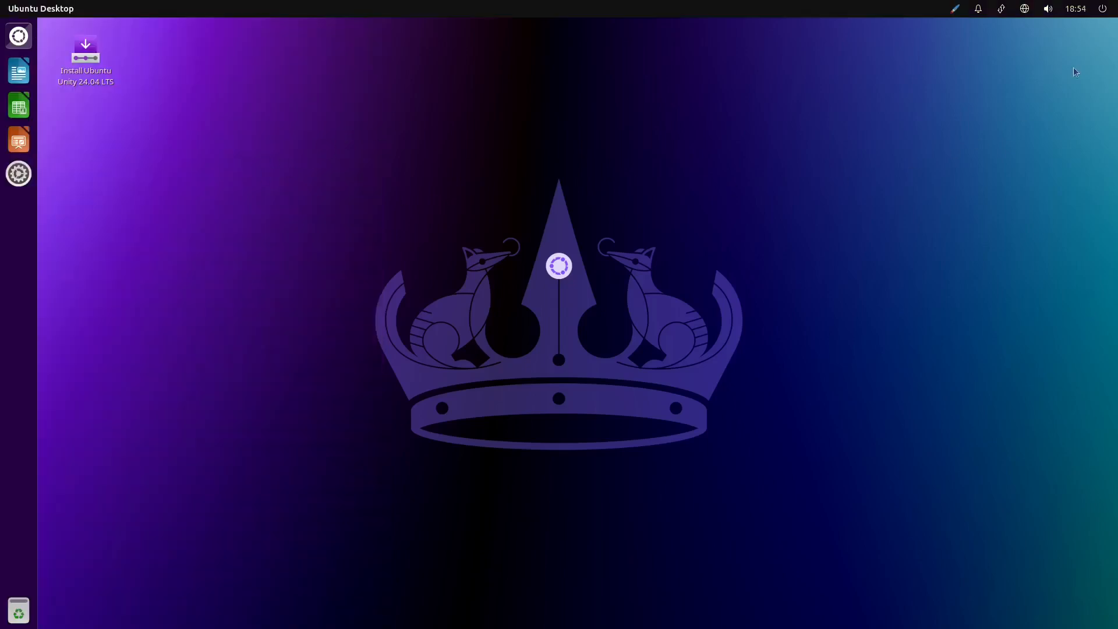
# Shut down the live session and confirm the shutdown.
pyautogui.click(1105, 9)
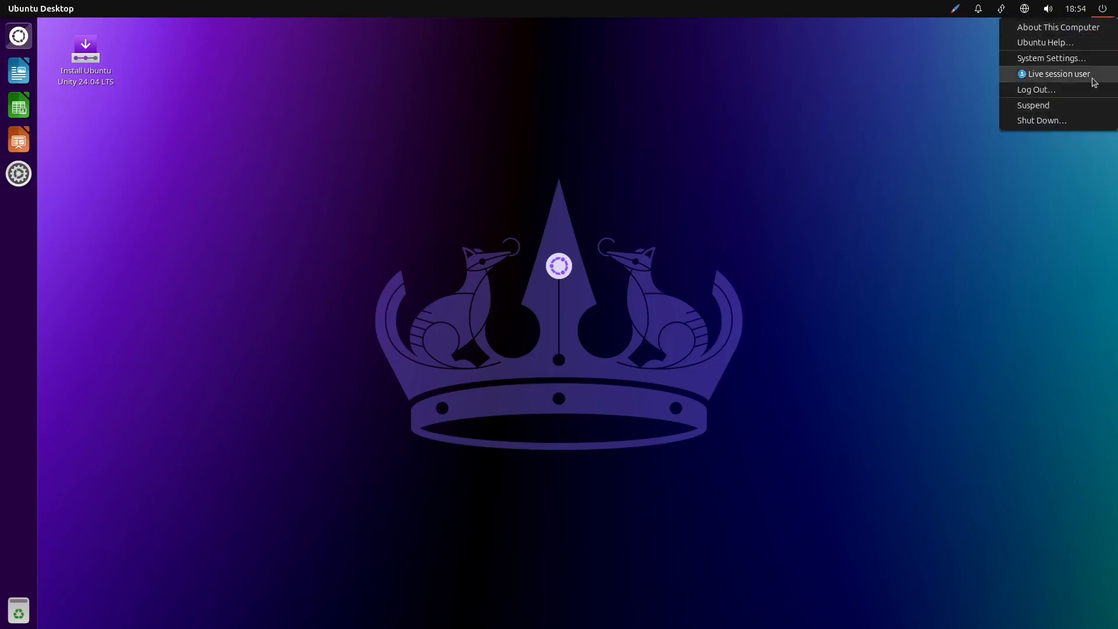
pyautogui.click(1077, 121)
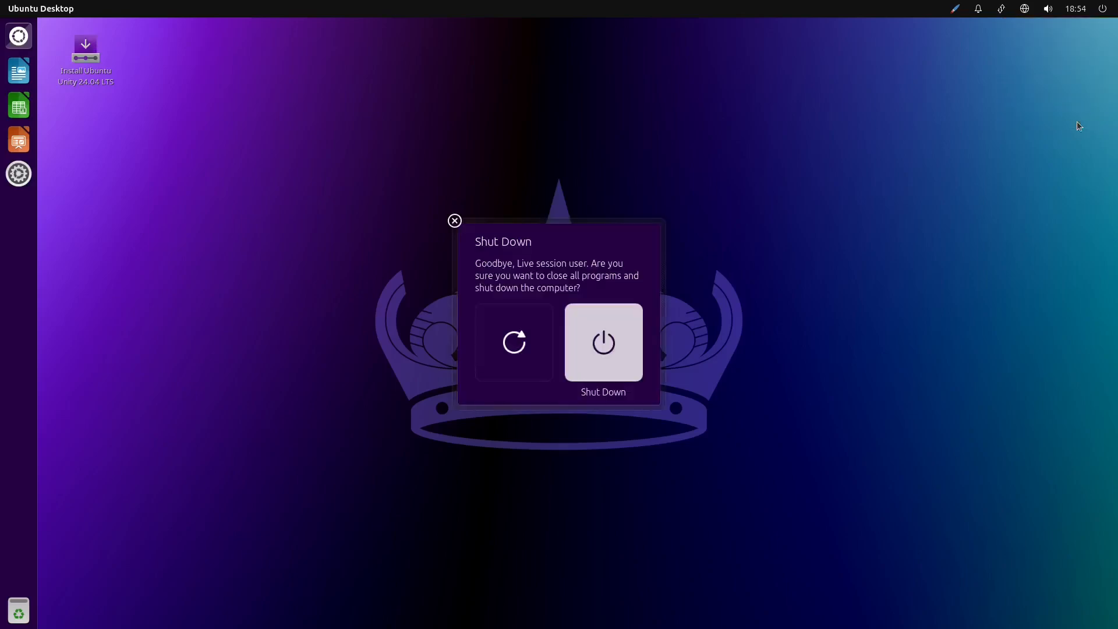
pyautogui.click(625, 349)
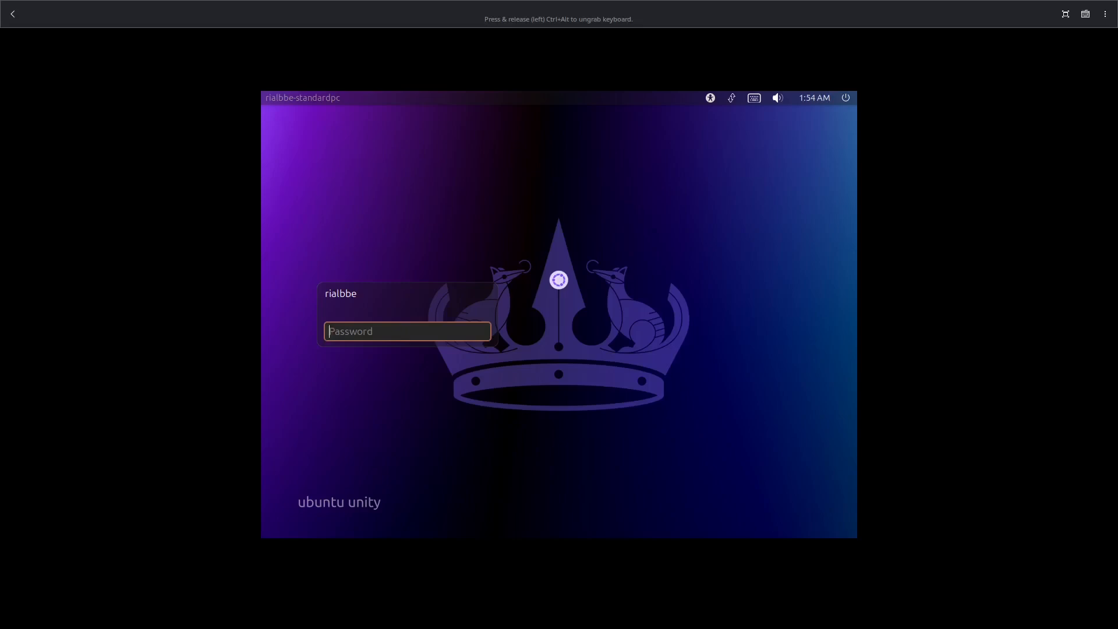
# Log in to the newly installed system with the account password.
pyautogui.write('****')
pyautogui.press('Return')
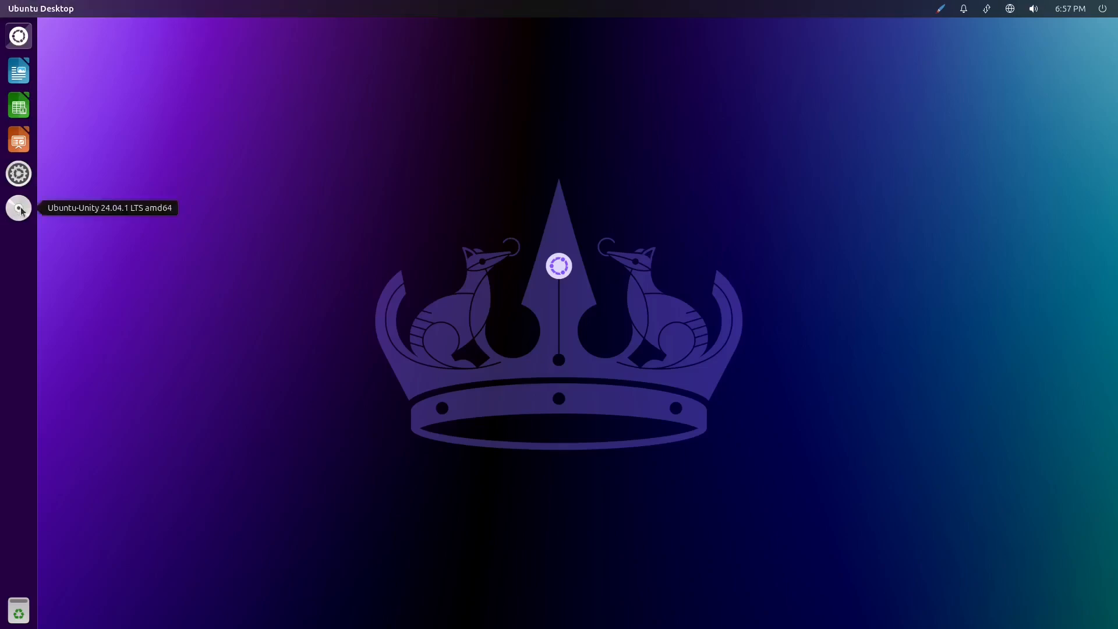
# Open and close the dash's home view, and bring up its applications view in the installed system.
pyautogui.click(23, 37)
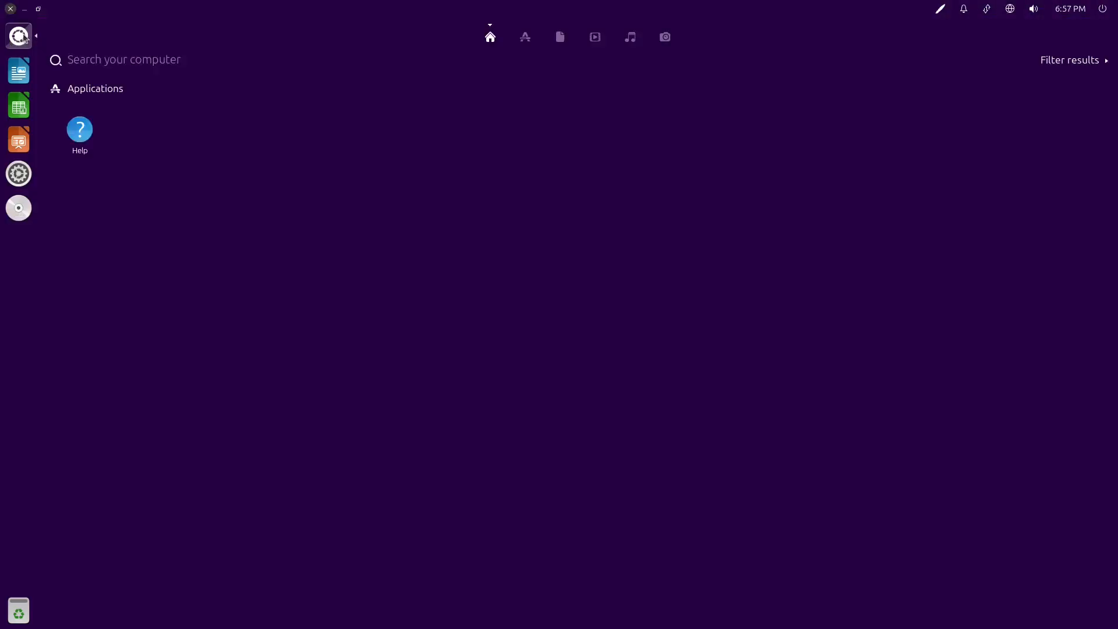
pyautogui.click(23, 37)
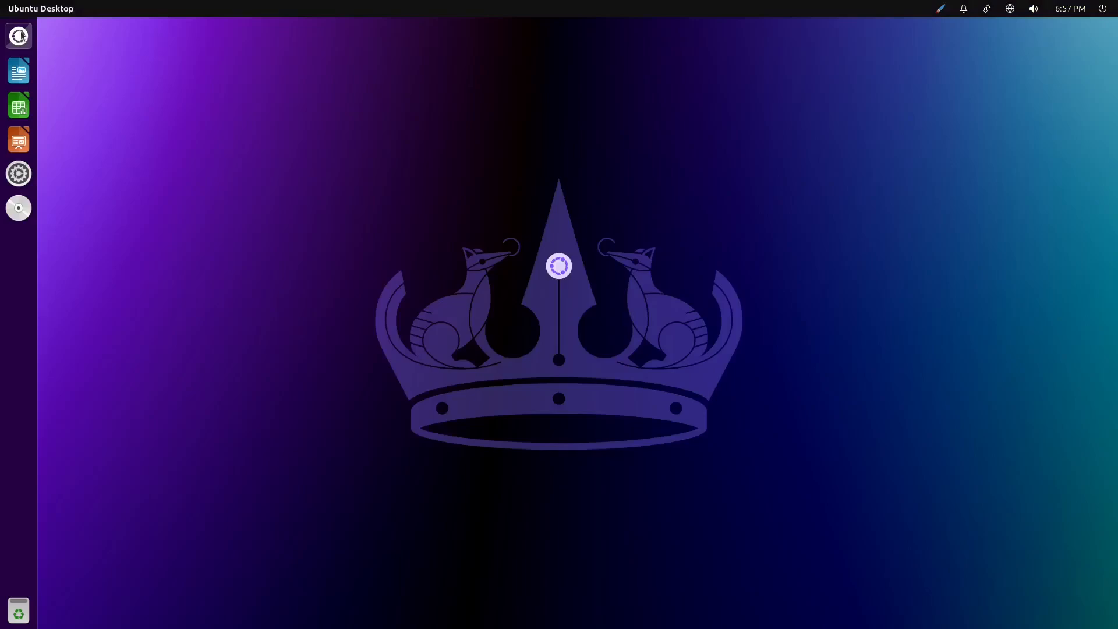
pyautogui.rightClick(23, 37)
pyautogui.click(86, 58)
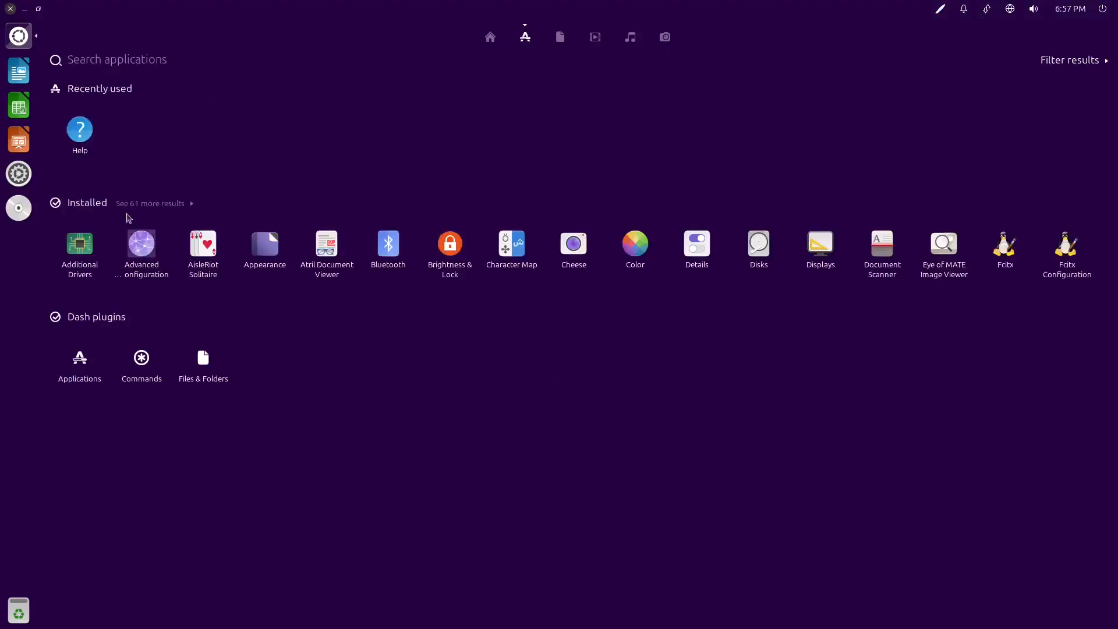
# Expand the dash's full list of installed applications, look through it, and close the dash.
pyautogui.click(192, 205)
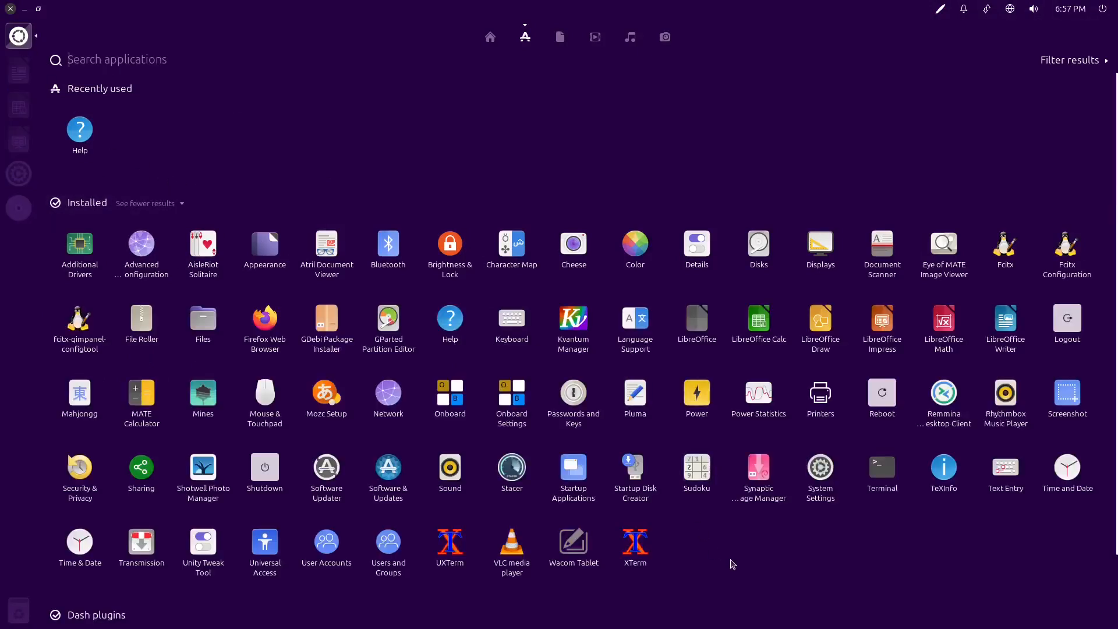
pyautogui.click(17, 38)
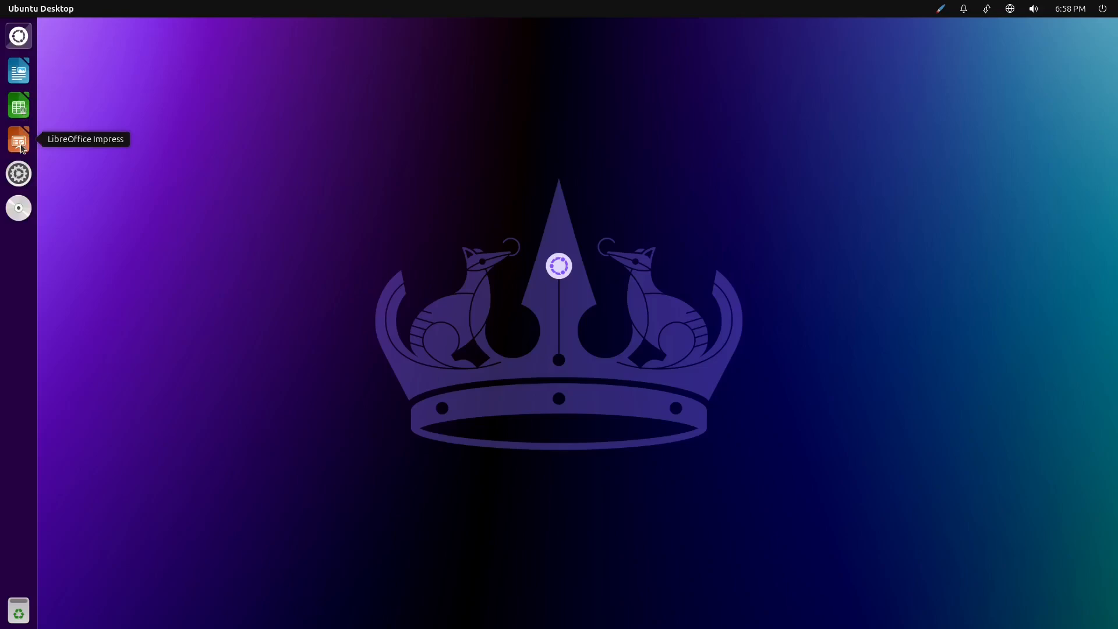
# Eject the Ubuntu-Unity 24.04.1 LTS amd64 installation disc from the launcher.
pyautogui.rightClick(19, 215)
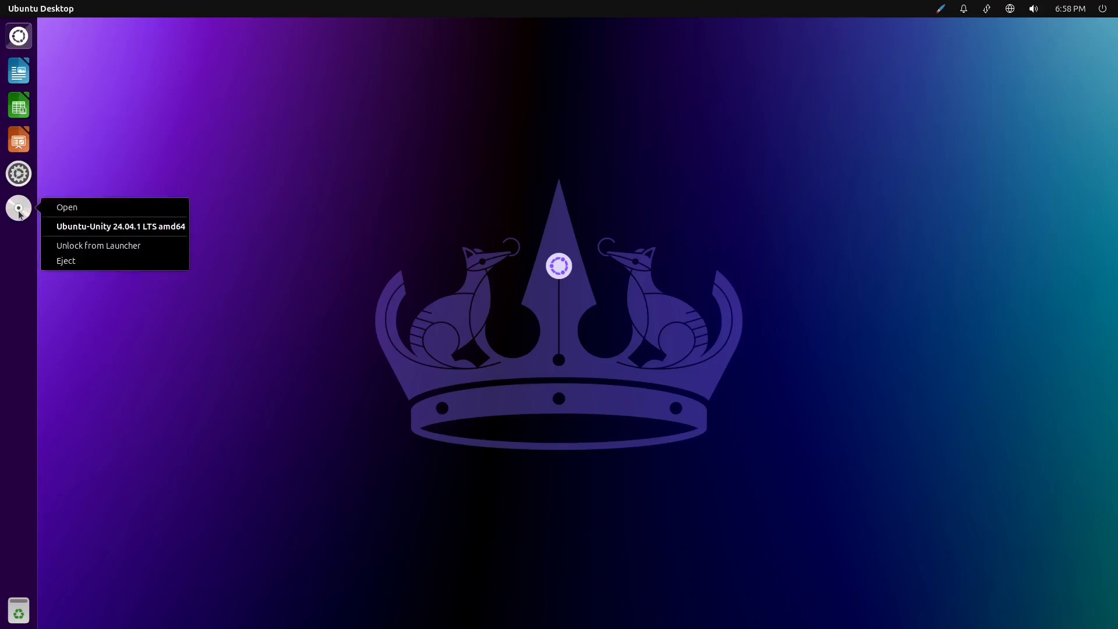
pyautogui.click(110, 260)
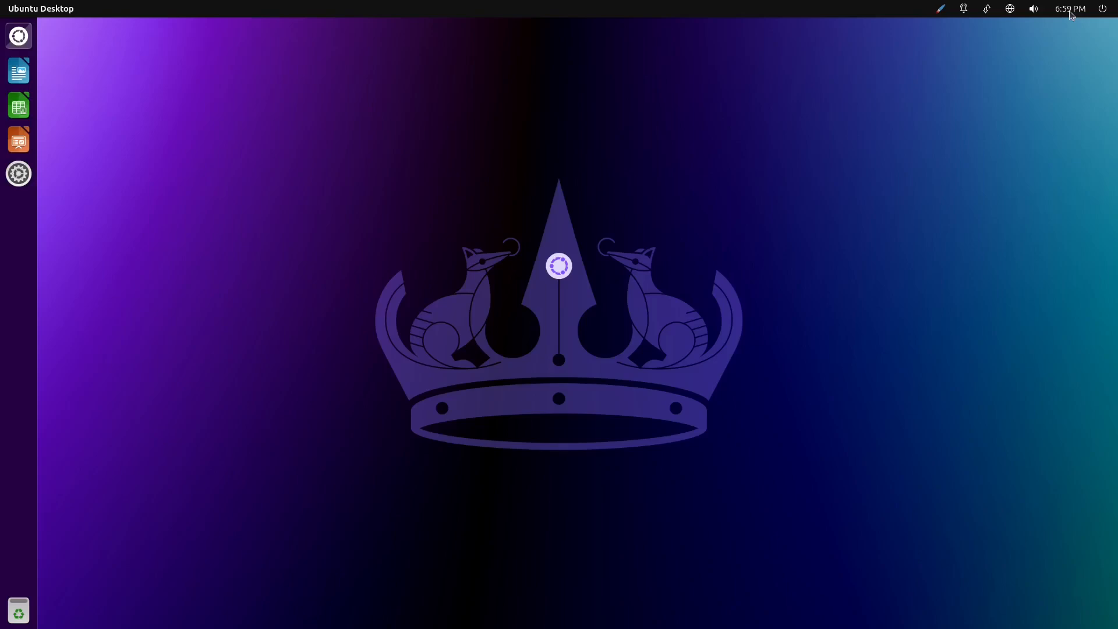
# Examine the appearance, notification, keyboard layout, sound and session indicator menus, and leave them closed.
pyautogui.click(940, 10)
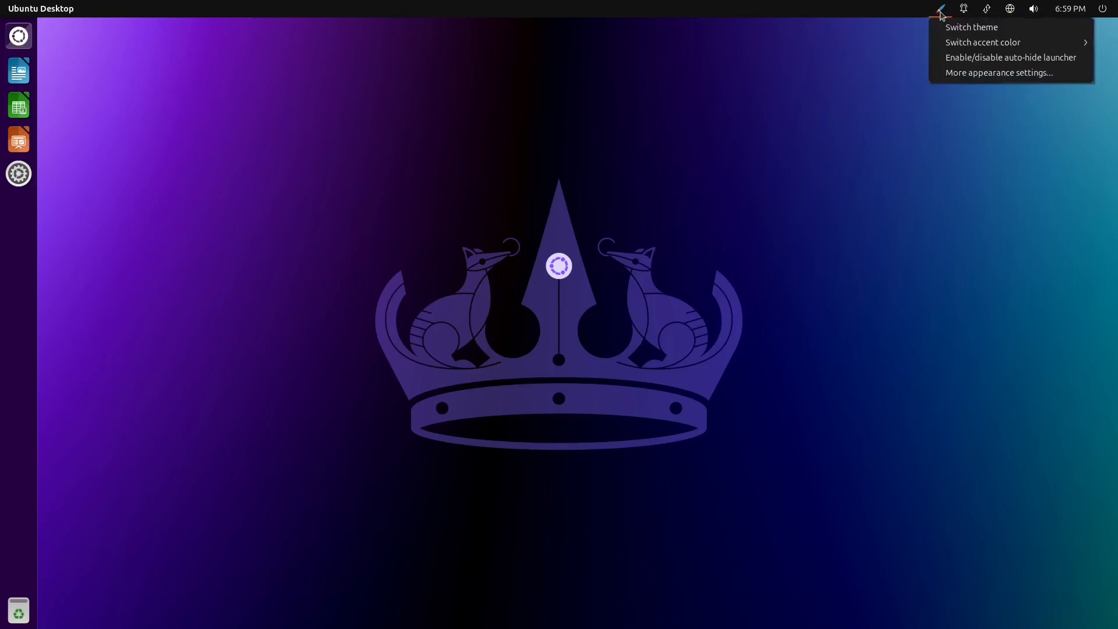
pyautogui.click(965, 10)
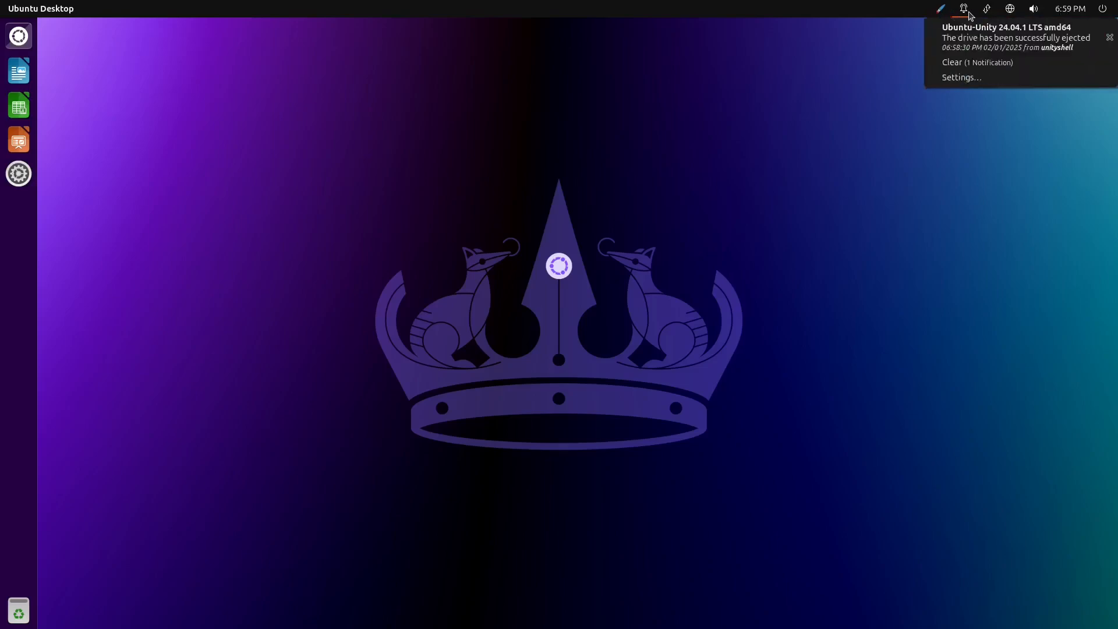
pyautogui.click(964, 10)
pyautogui.click(987, 9)
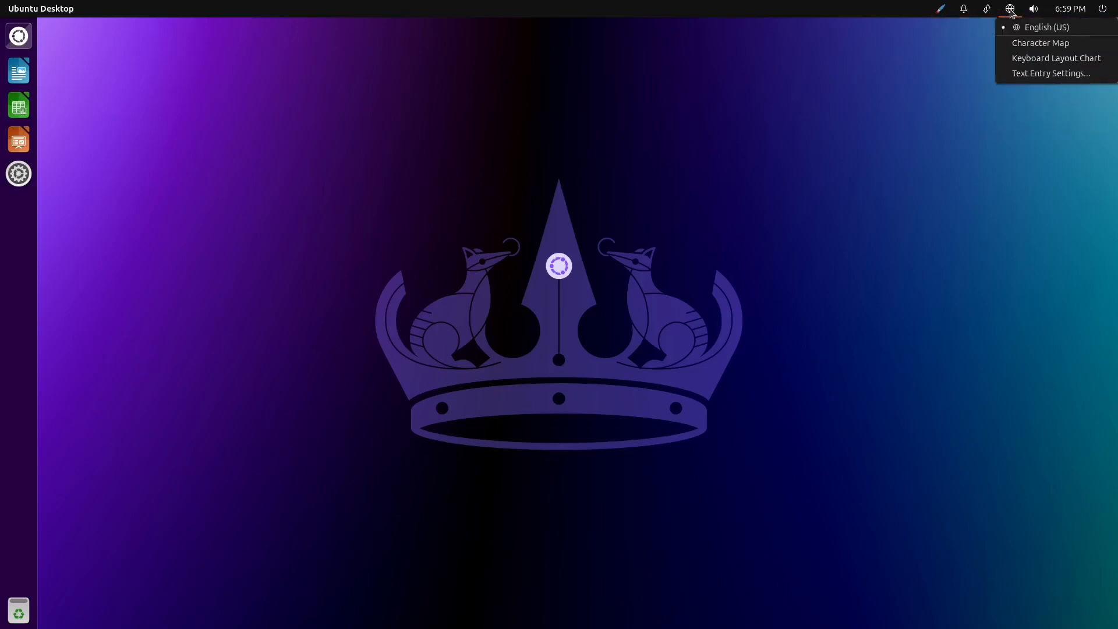
pyautogui.click(1011, 9)
pyautogui.click(1005, 10)
pyautogui.click(1034, 10)
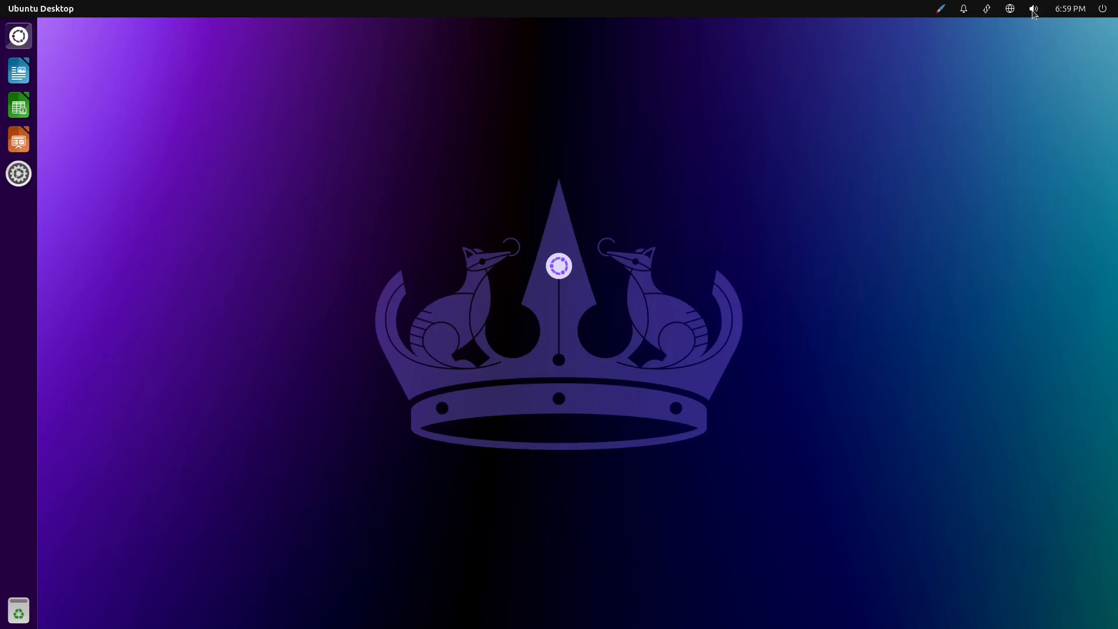
pyautogui.click(1032, 10)
pyautogui.click(1032, 10)
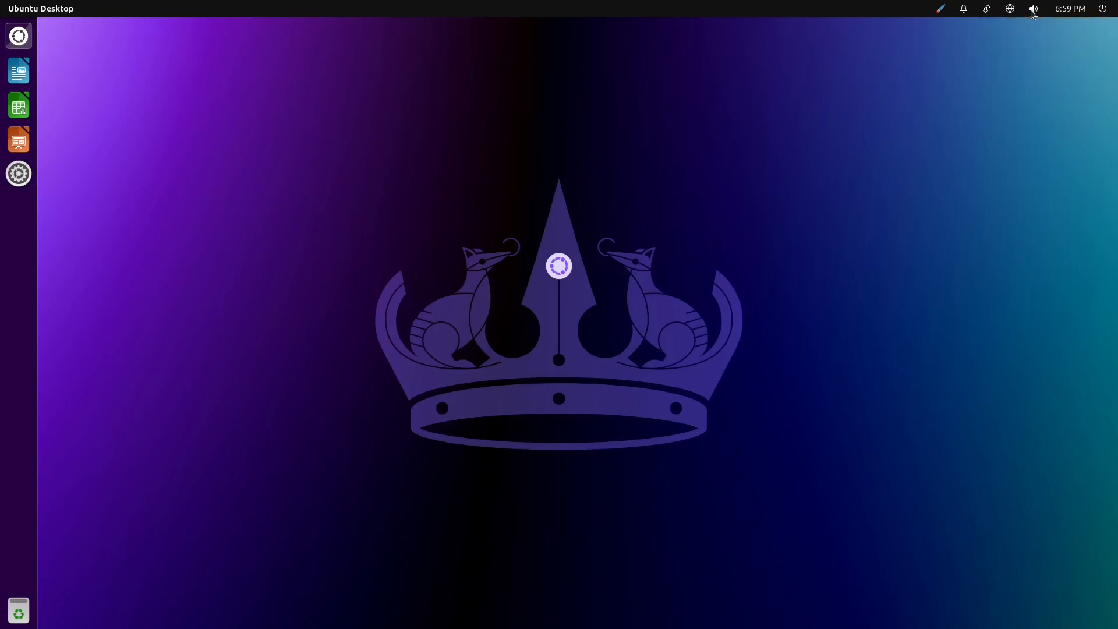
pyautogui.click(1102, 10)
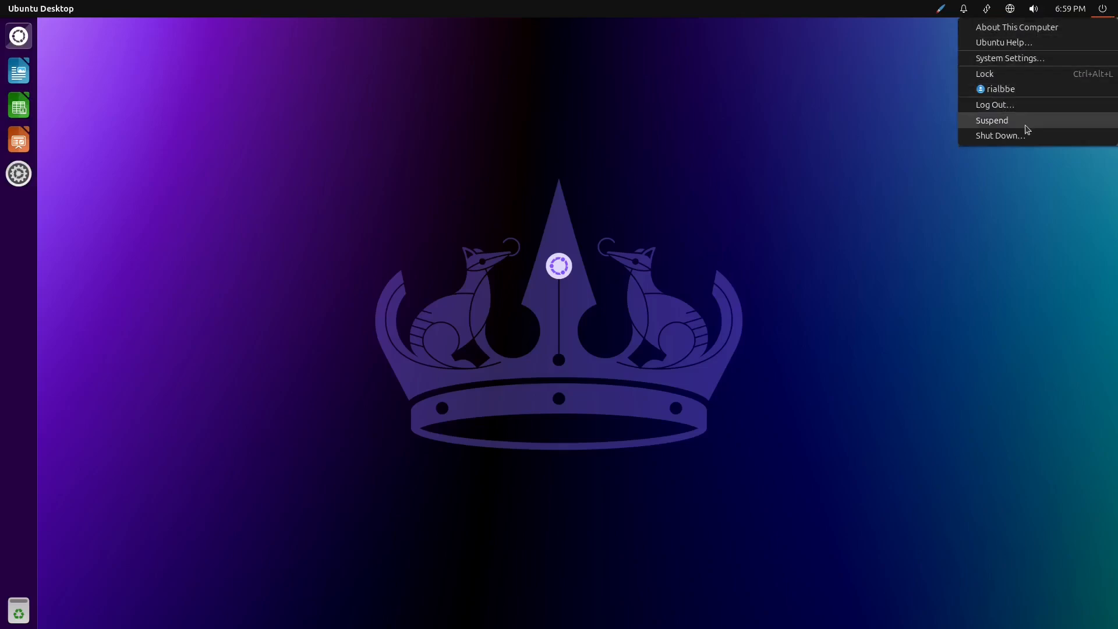
pyautogui.click(1067, 30)
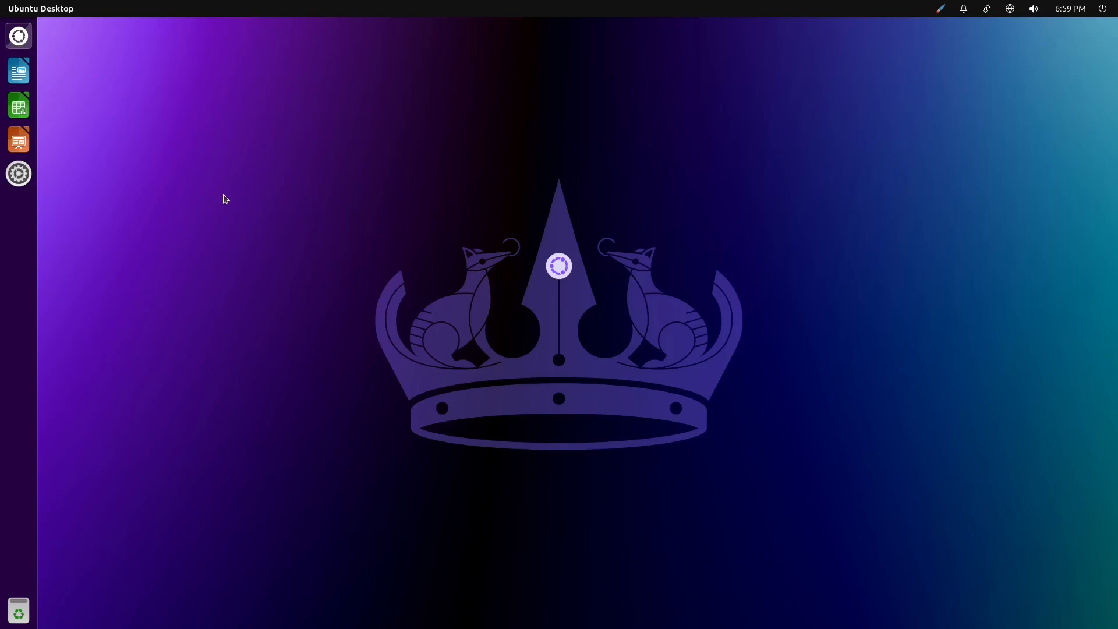
# Open the desktop background settings from the desktop and move the Appearance window to the lower part of the desktop beside the launcher.
pyautogui.rightClick(277, 181)
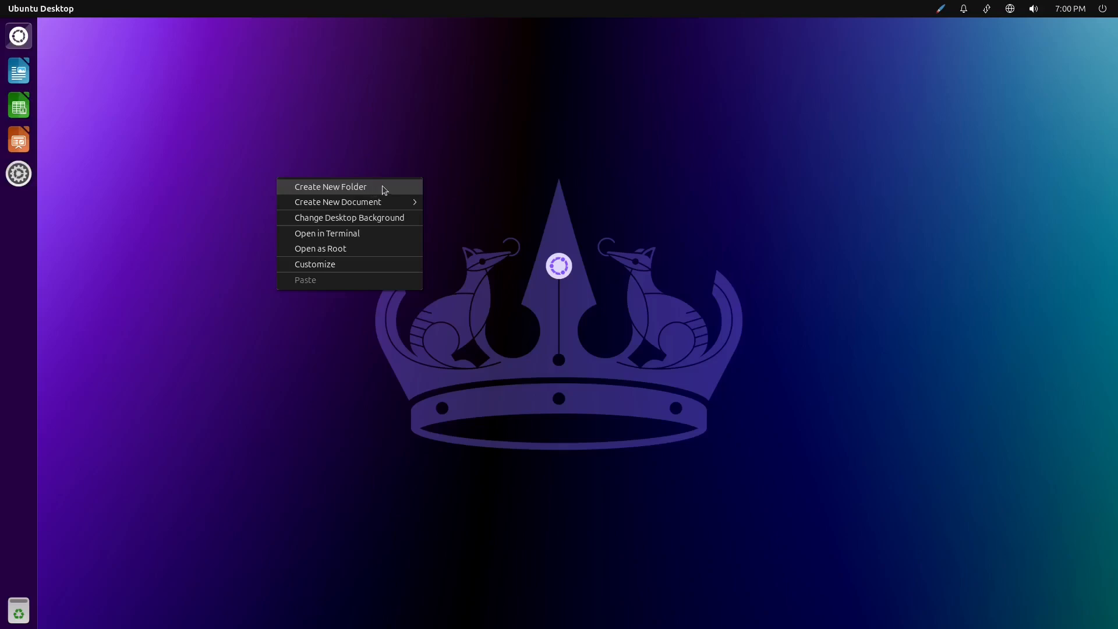
pyautogui.moveTo(387, 202)
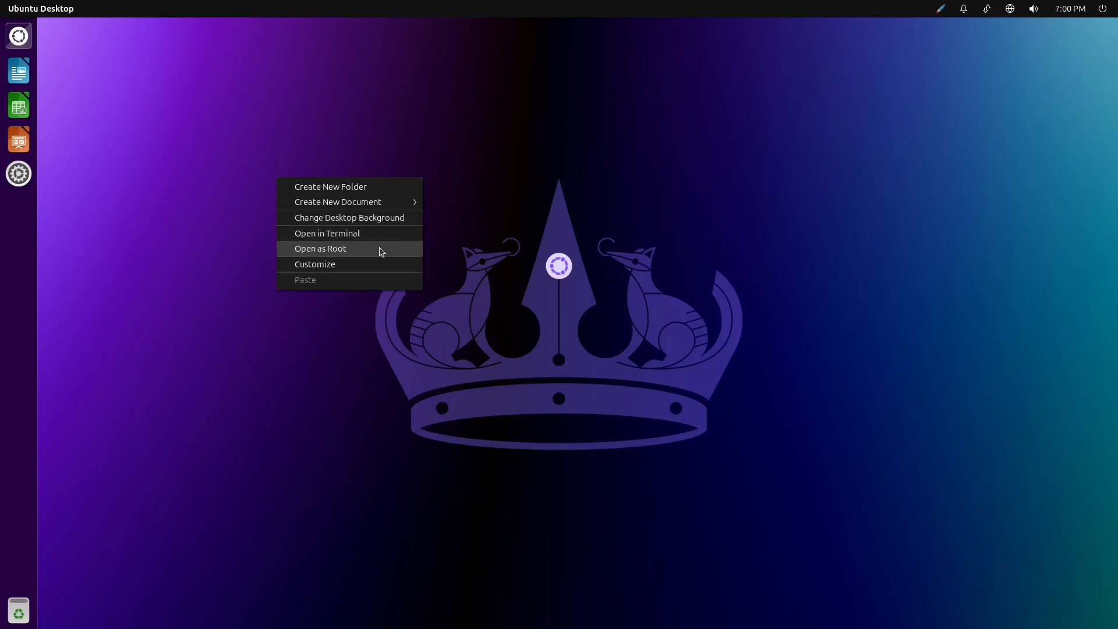
pyautogui.click(402, 218)
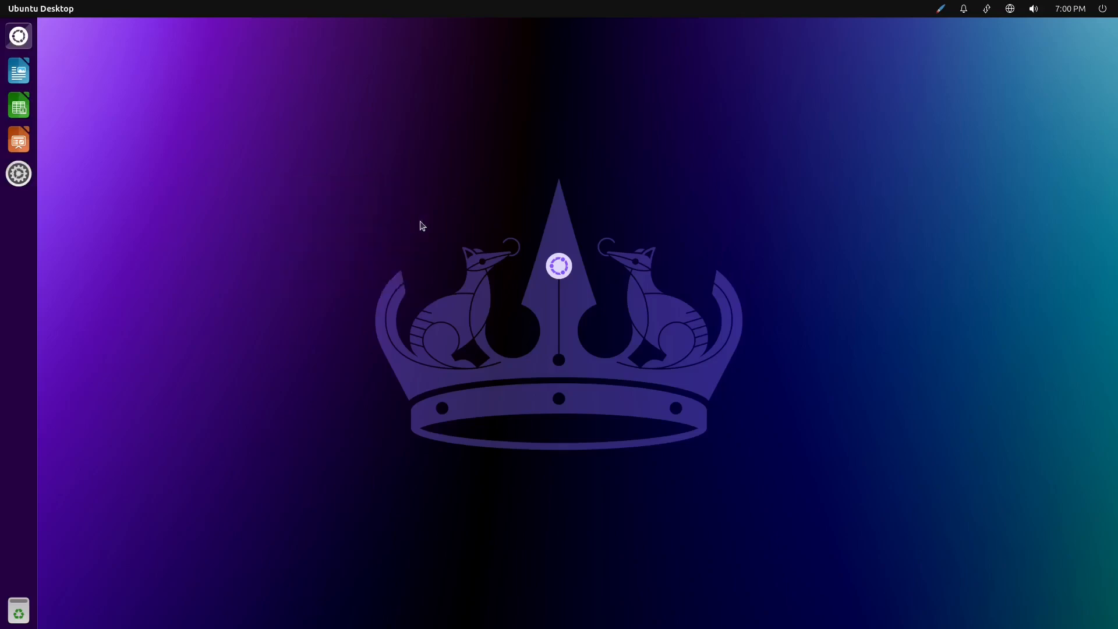
pyautogui.moveTo(600, 142); pyautogui.dragTo(367, 227)
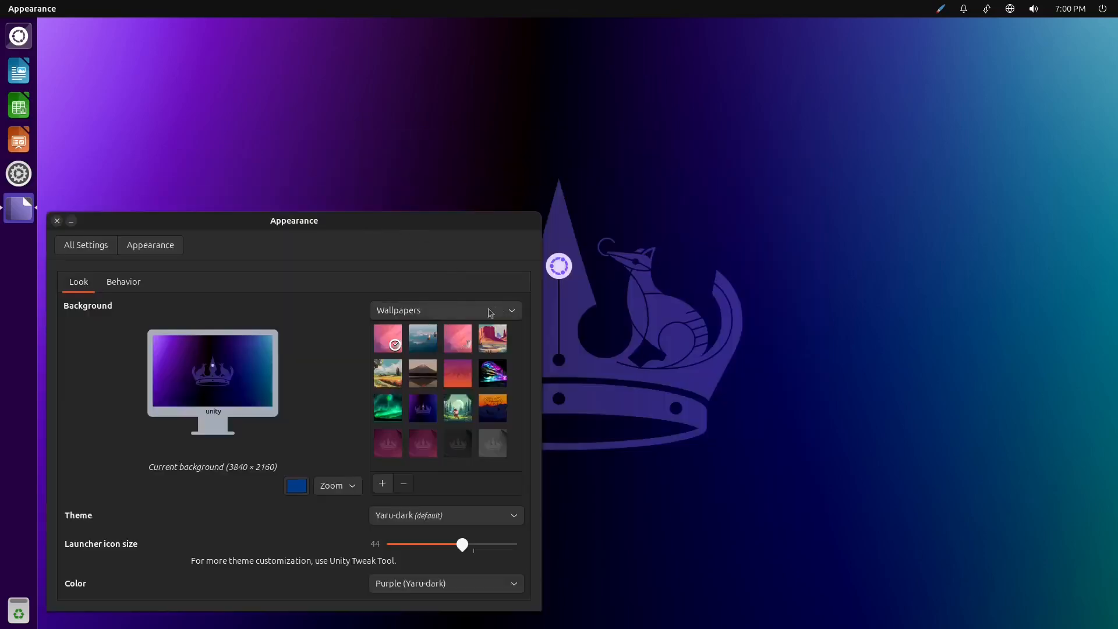
# Try the wallpapers in the collection's first two rows as the background, from Ubuntu 24.04 Community Wallpapers to Province of the south of france.
pyautogui.click(389, 348)
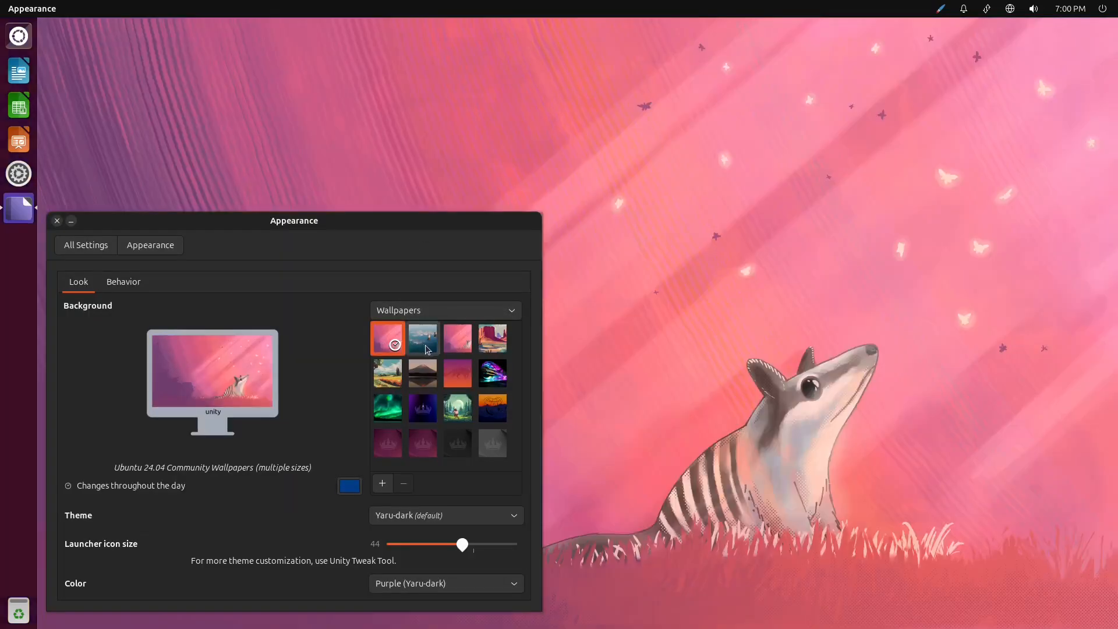
pyautogui.click(428, 347)
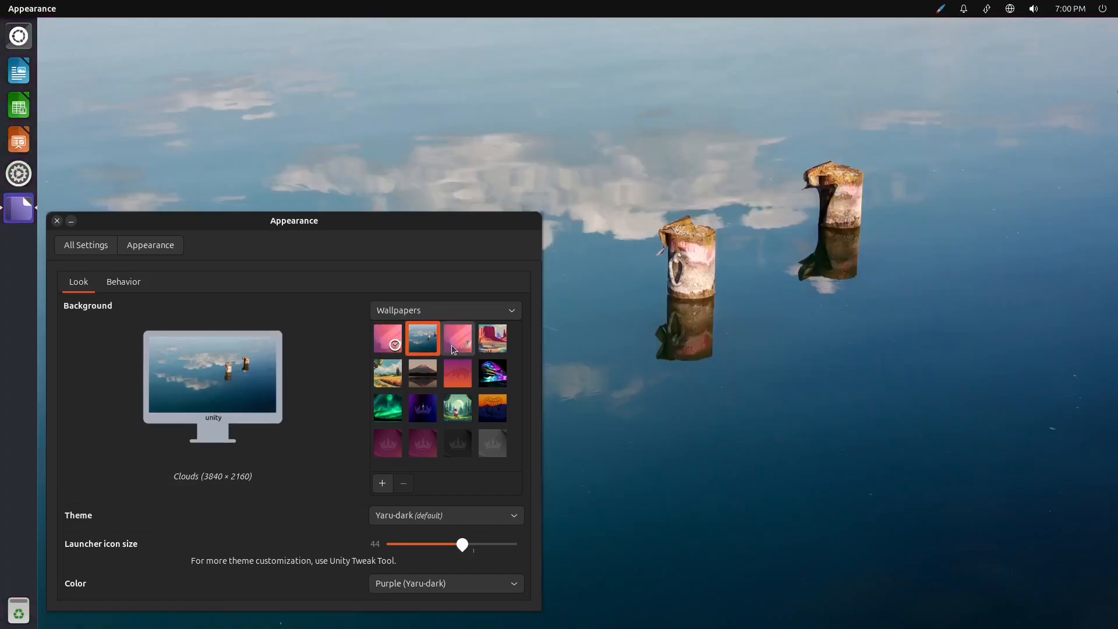
pyautogui.click(458, 348)
pyautogui.click(497, 344)
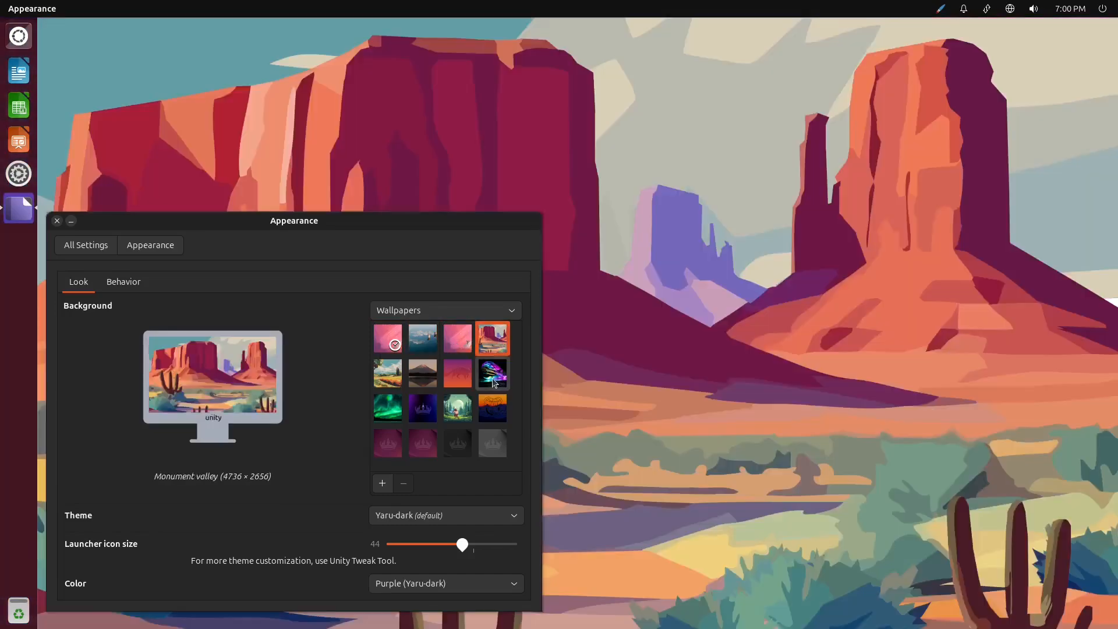
pyautogui.click(492, 373)
pyautogui.click(443, 377)
pyautogui.click(431, 378)
pyautogui.click(395, 381)
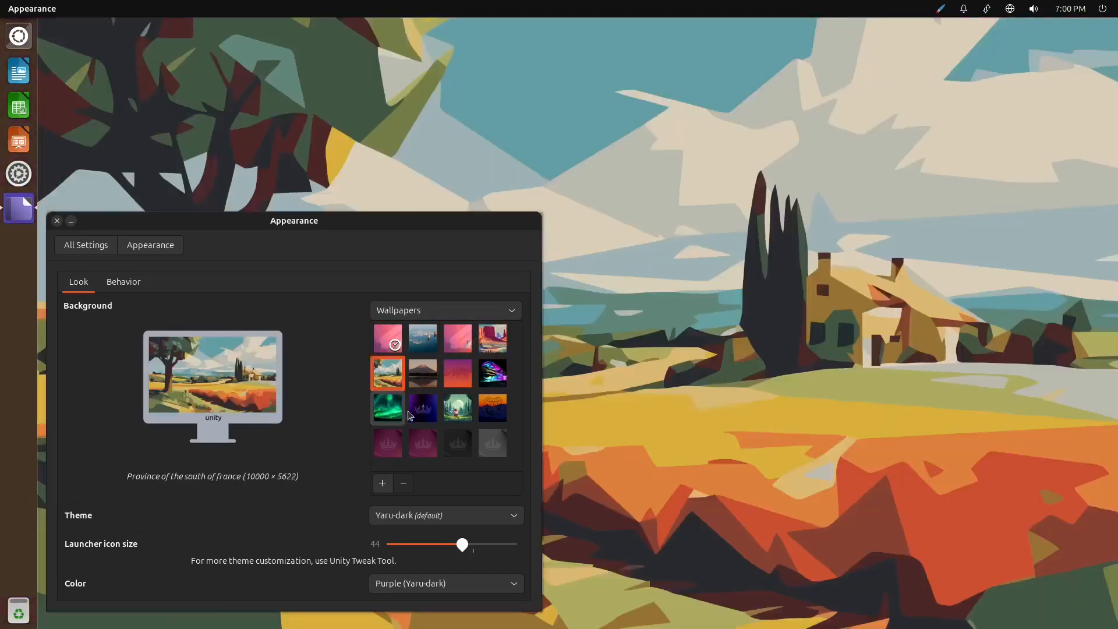
# Try the wallpapers in the collection's last two rows as the background, starting with Northan lights and ending with Ubuntu.
pyautogui.click(389, 411)
pyautogui.click(423, 411)
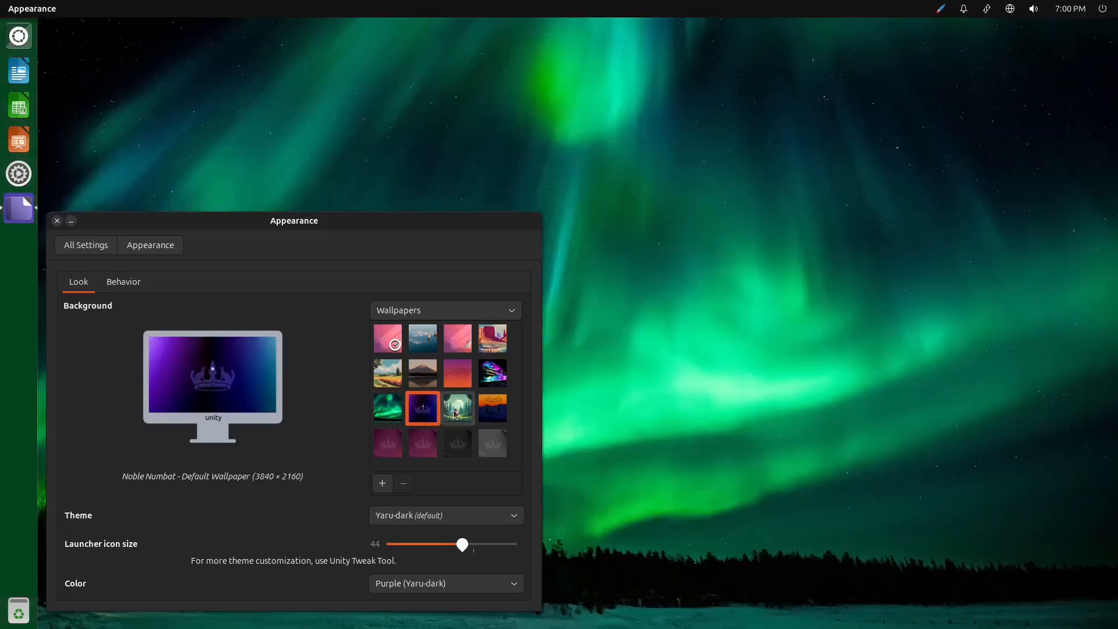
pyautogui.click(457, 411)
pyautogui.click(498, 413)
pyautogui.click(492, 442)
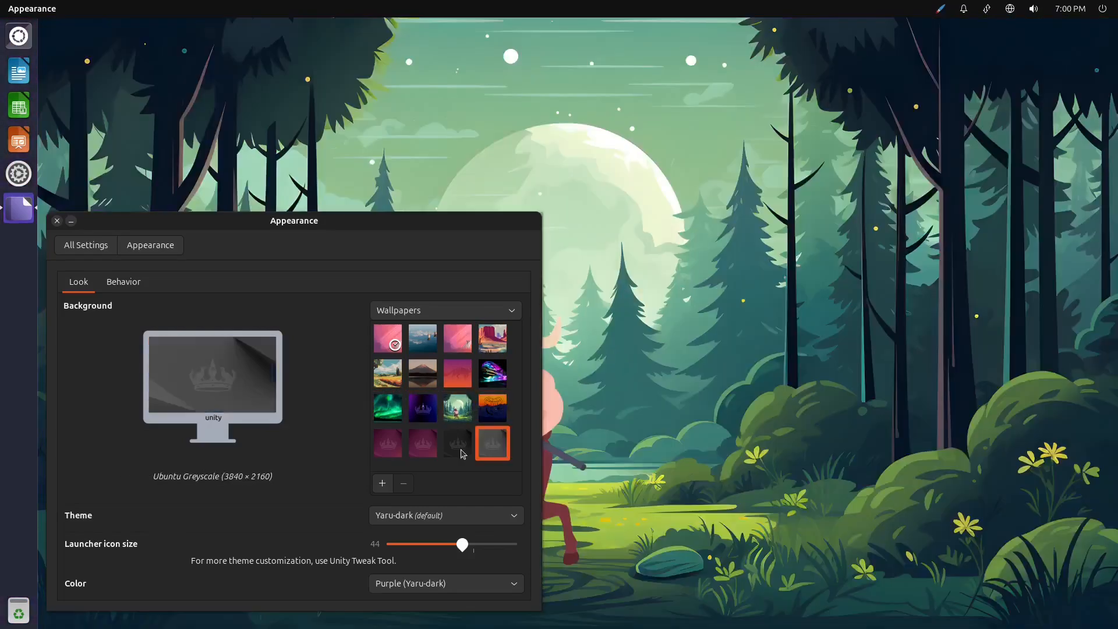
pyautogui.click(458, 448)
pyautogui.click(416, 451)
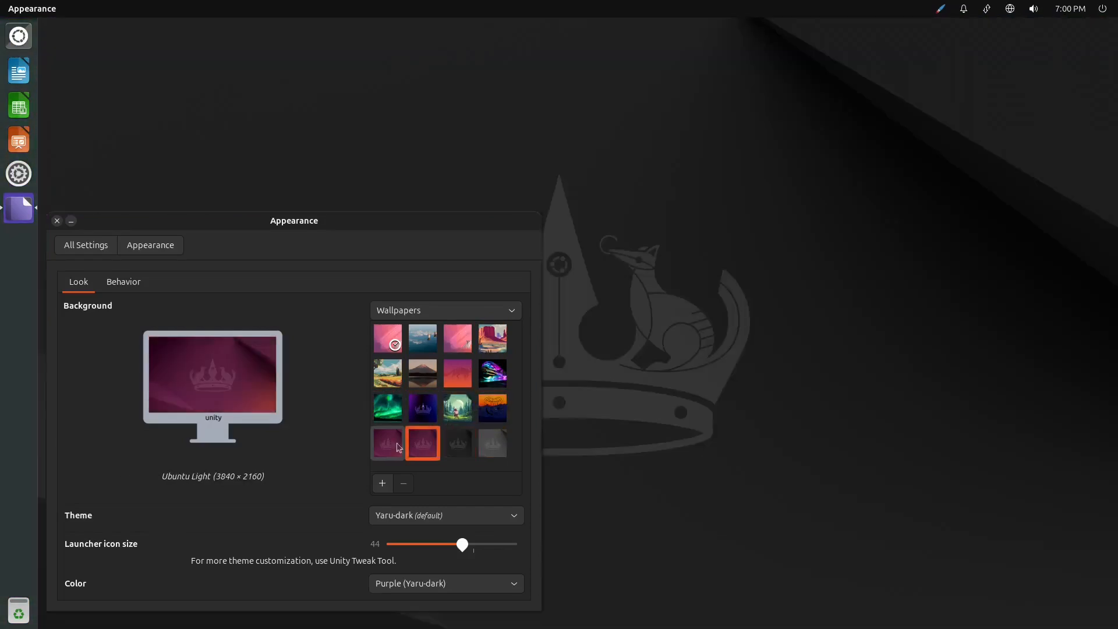
pyautogui.click(395, 450)
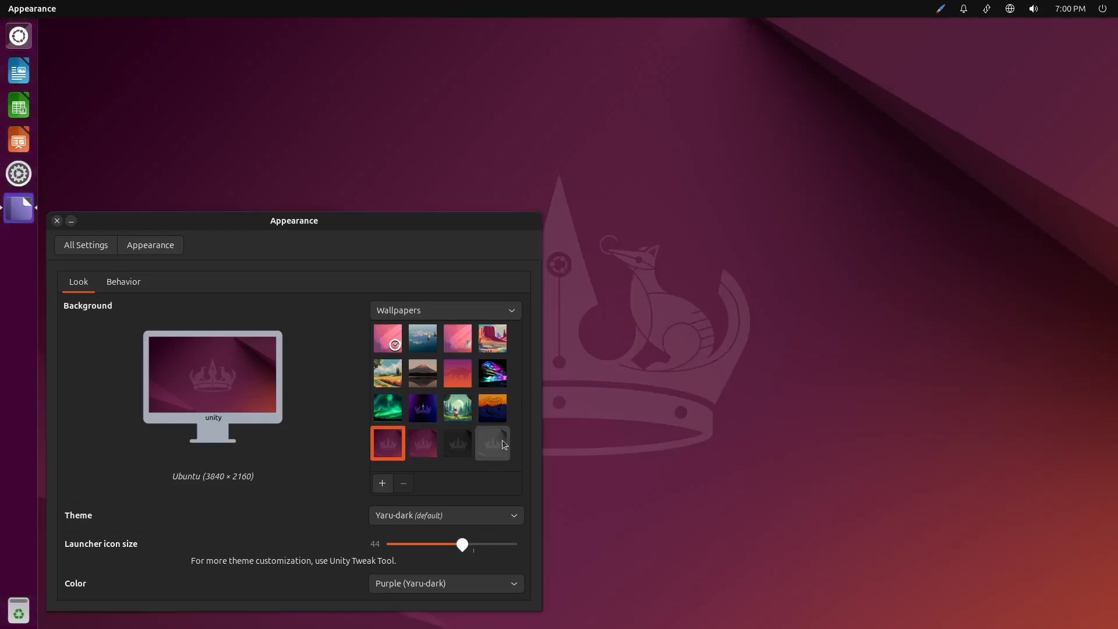
# Preview Little numbat boy, Monument valley, Fuji san and Northan lights among other backgrounds, and apply Noble Numbat - Default Wallpaper.
pyautogui.click(389, 349)
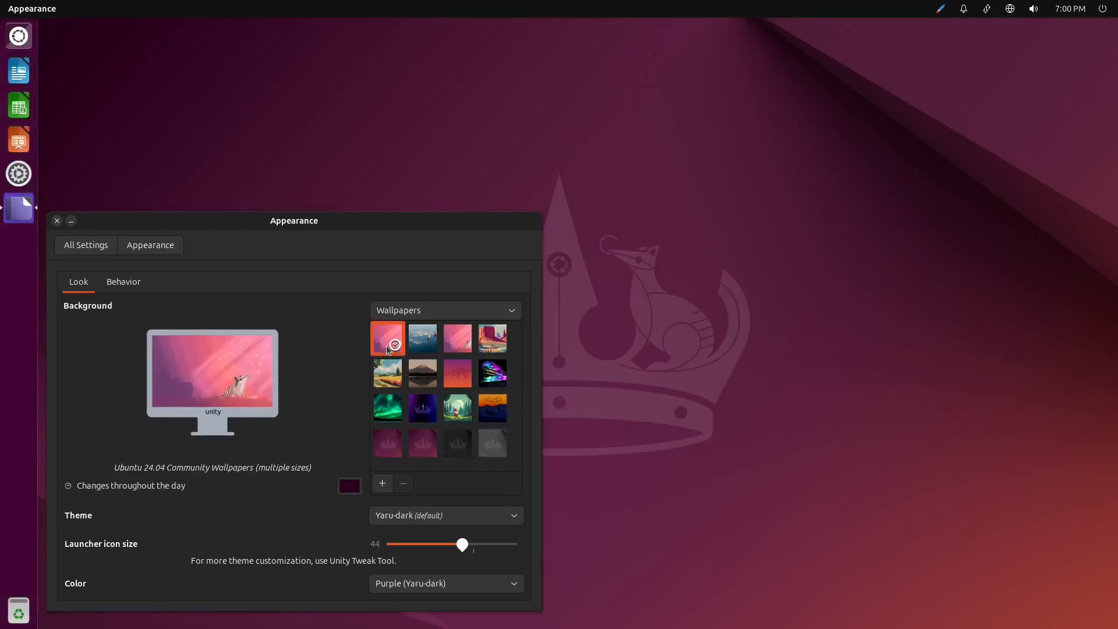
pyautogui.click(464, 345)
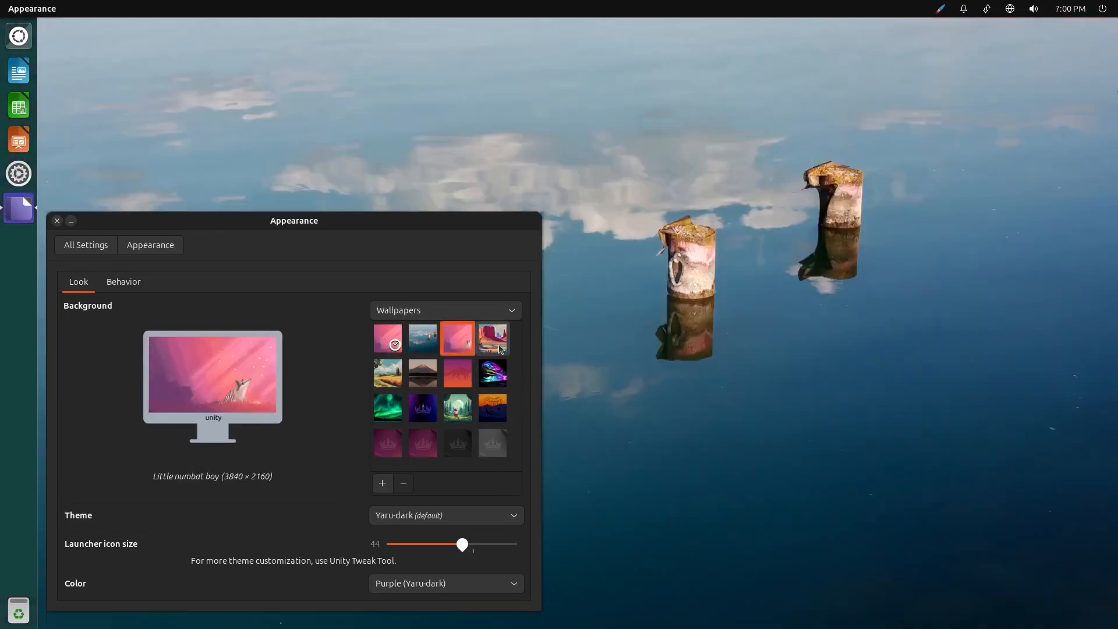
pyautogui.click(496, 348)
pyautogui.click(457, 375)
pyautogui.click(422, 385)
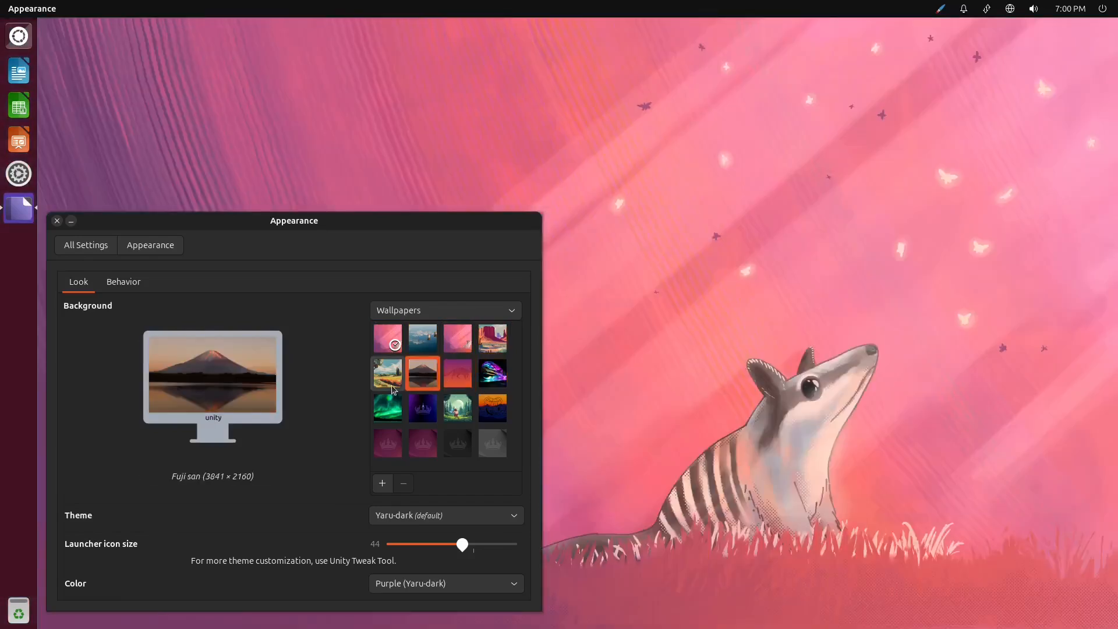
pyautogui.click(387, 373)
pyautogui.click(379, 409)
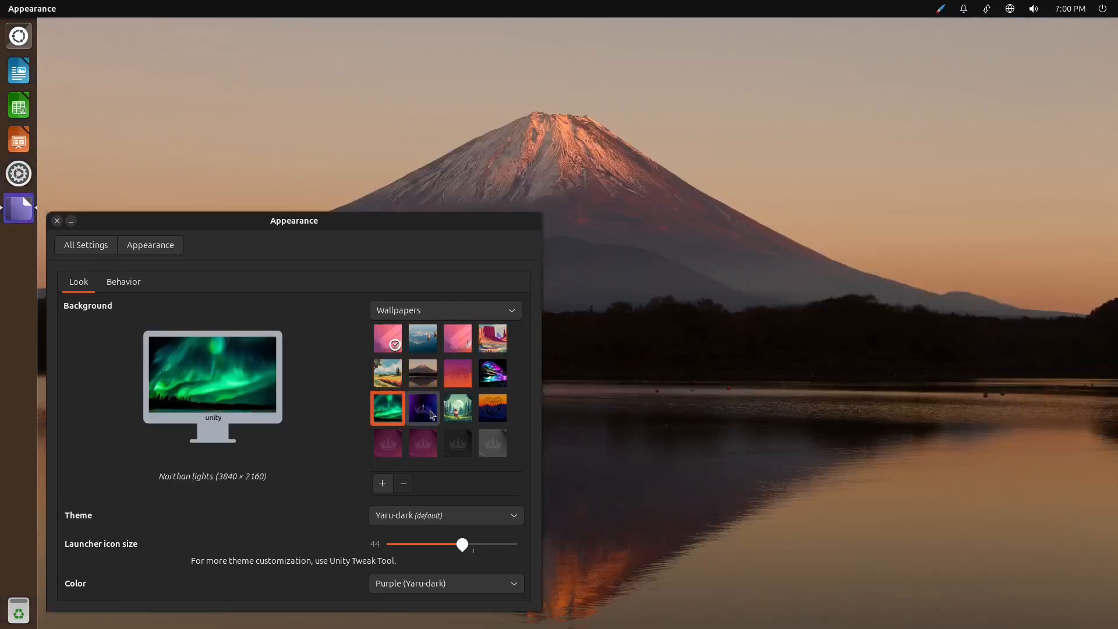
pyautogui.click(423, 408)
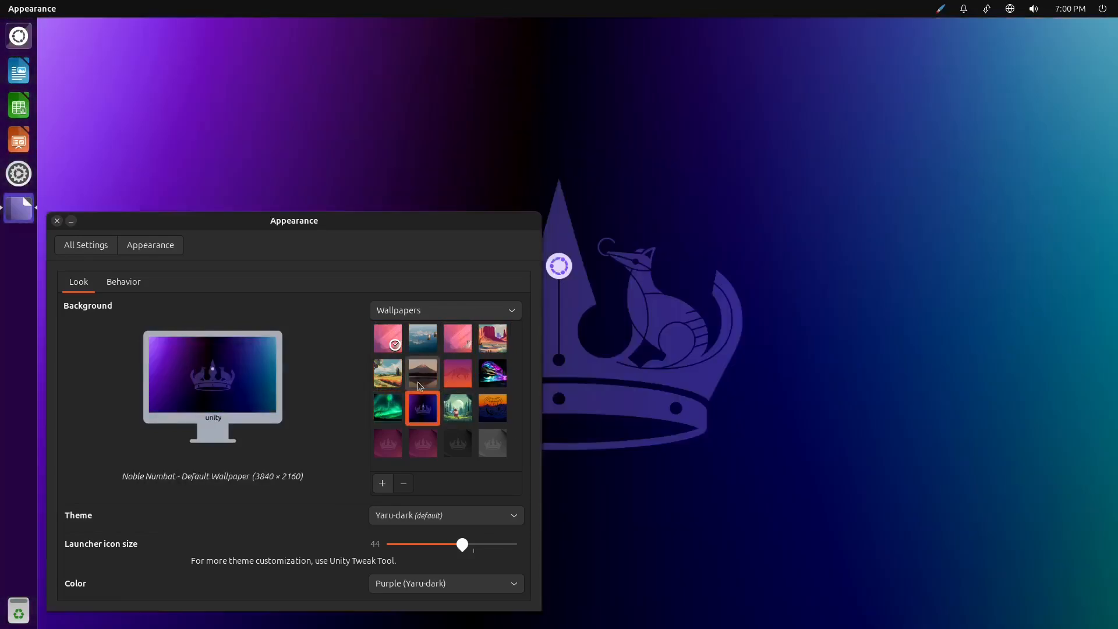
# Compare Fuji san, Northan lights, Rainbow lightbulb, Province of the south of france and Monument valley, and set Little numbat boy as the desktop background.
pyautogui.click(420, 384)
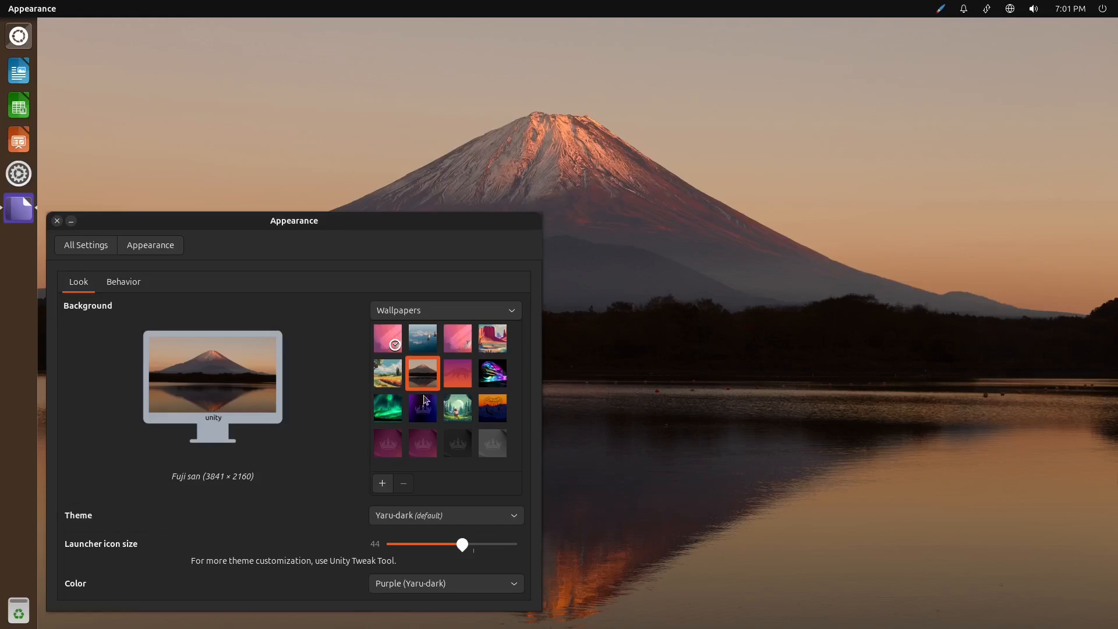
pyautogui.click(426, 413)
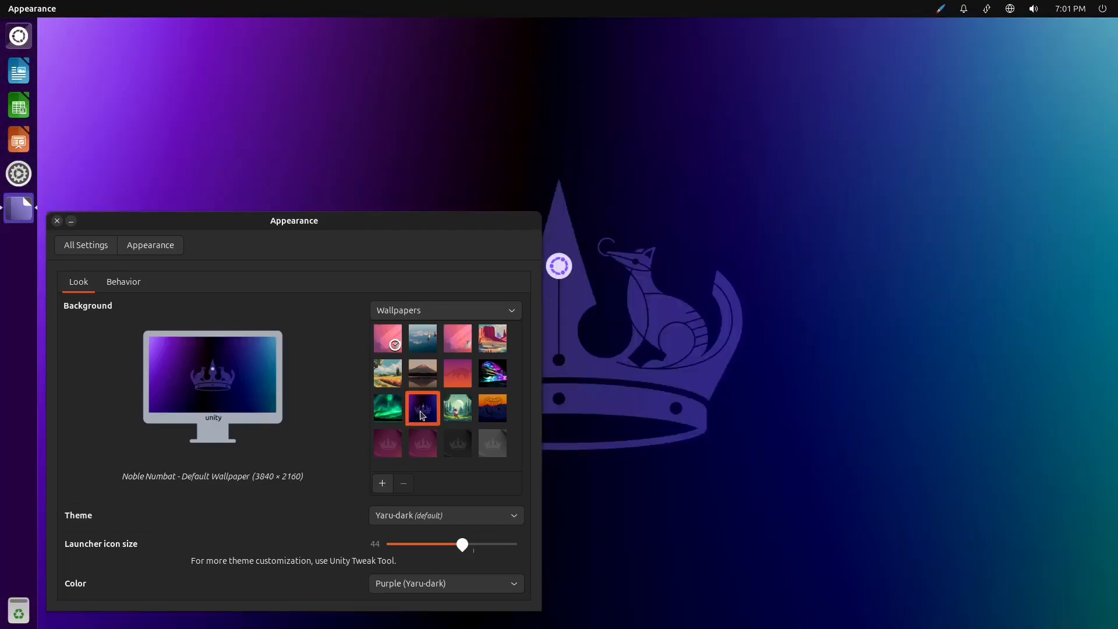
pyautogui.click(387, 407)
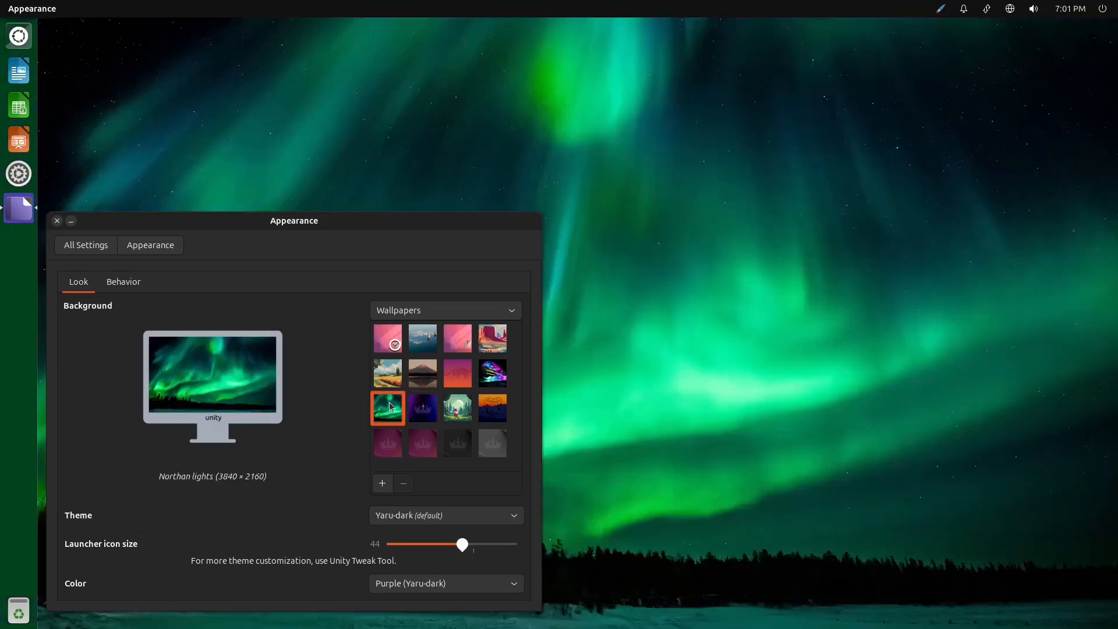
pyautogui.click(493, 380)
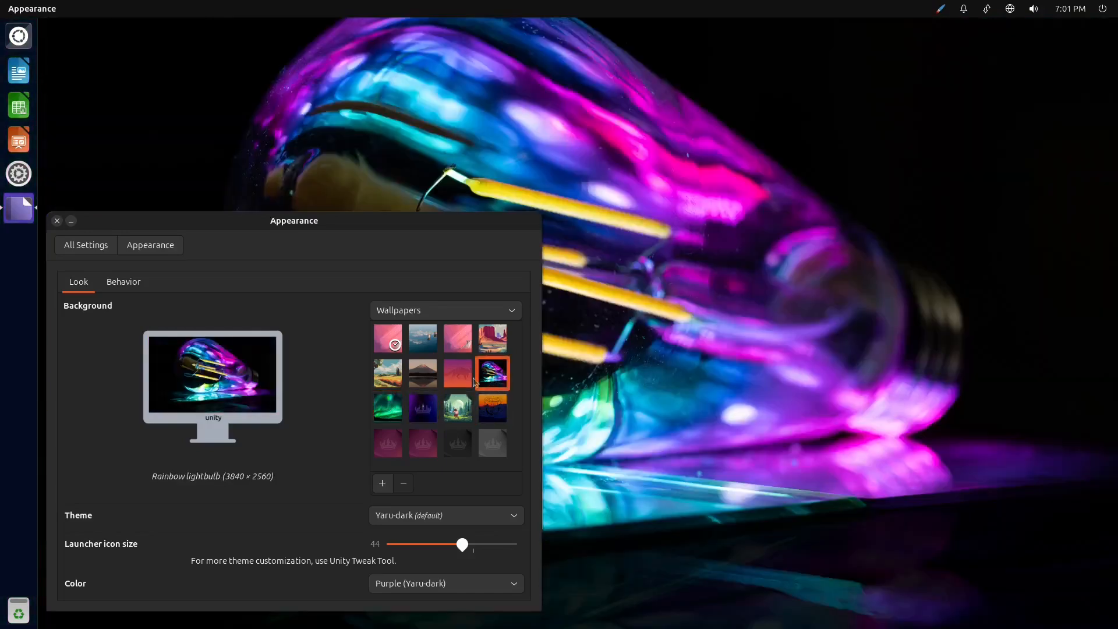
pyautogui.click(387, 372)
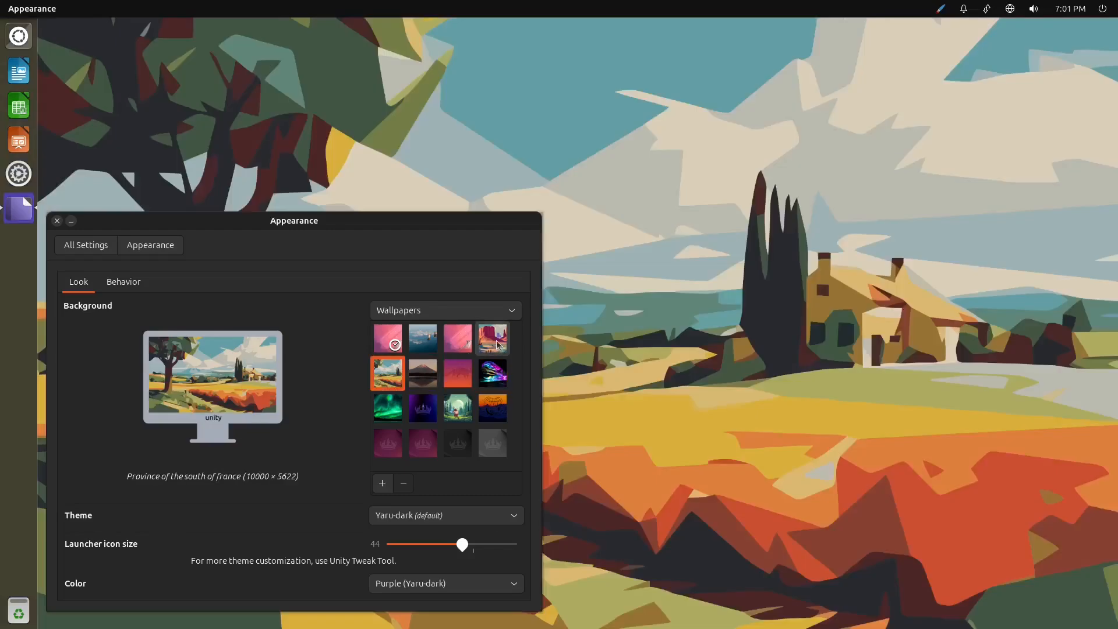
pyautogui.click(497, 345)
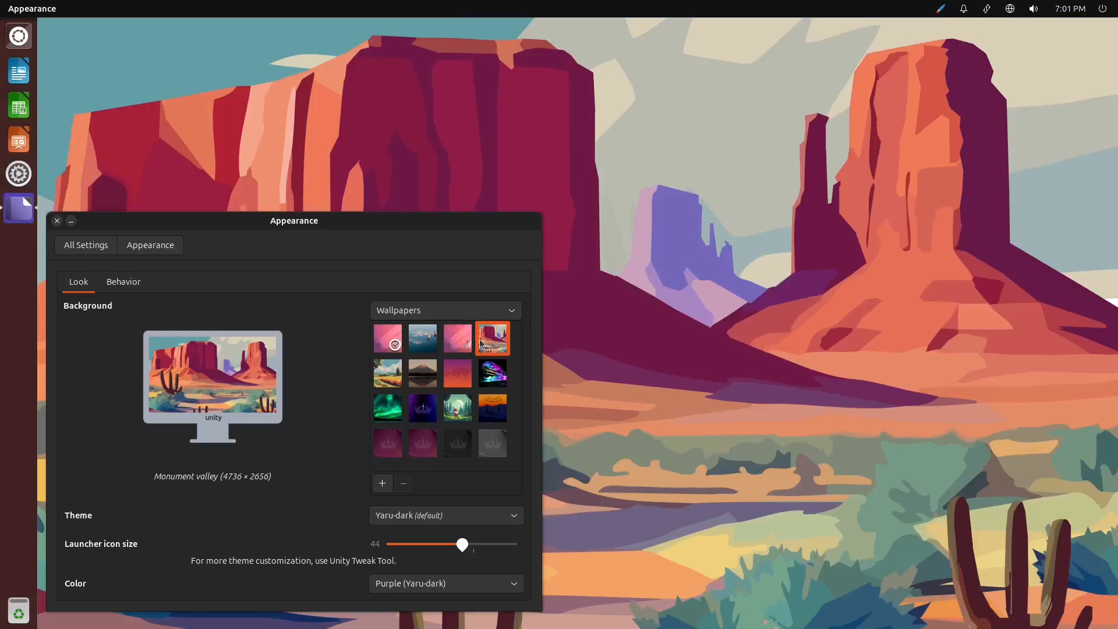
pyautogui.click(462, 336)
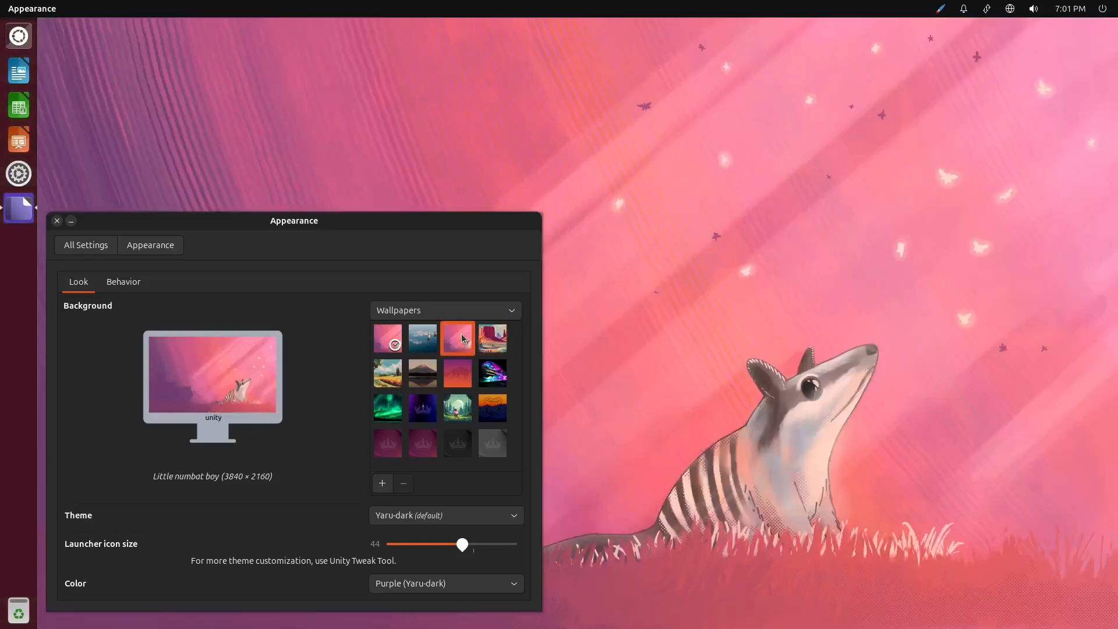
# Preview the Clouds wallpaper, apply Noble Numbat - Default Wallpaper, and try launcher icon size 30 before setting it back to 44.
pyautogui.click(427, 343)
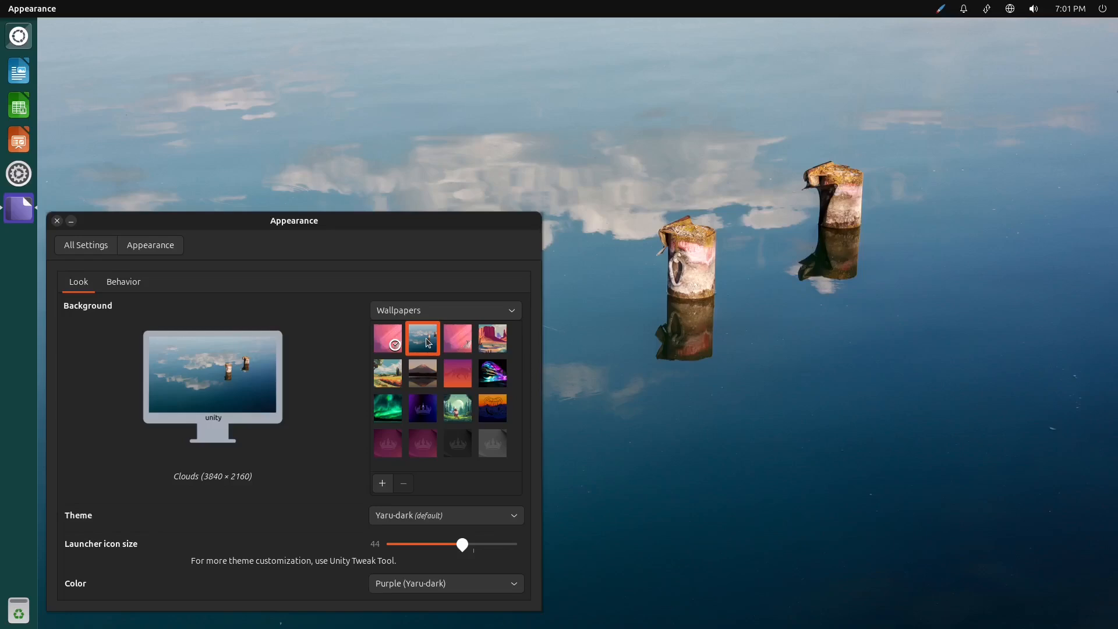
pyautogui.click(421, 411)
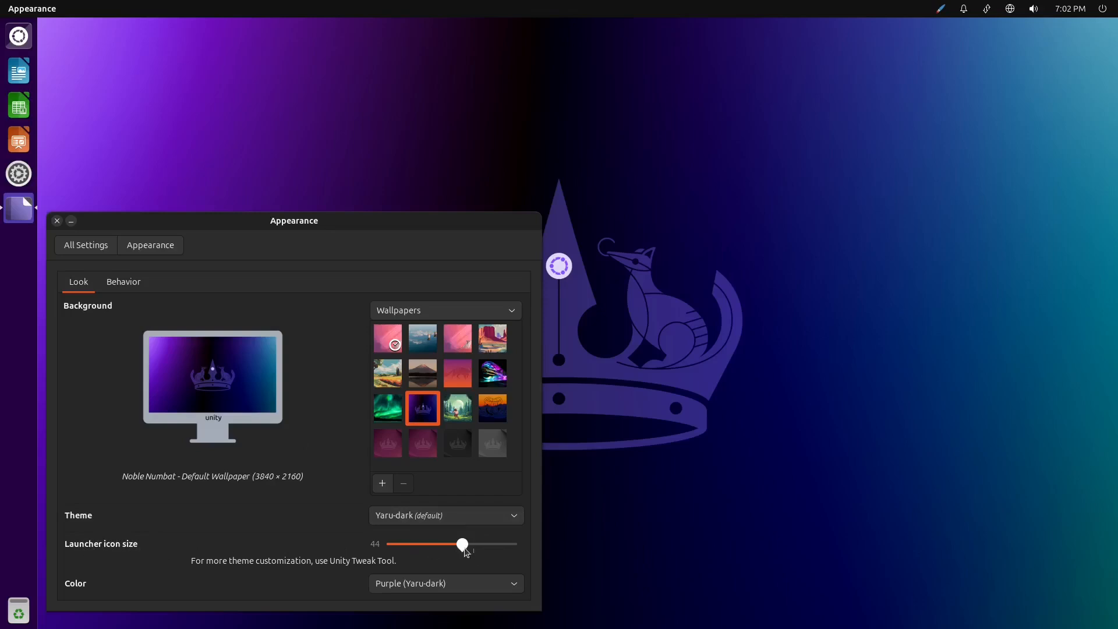
pyautogui.moveTo(462, 548); pyautogui.dragTo(432, 549)
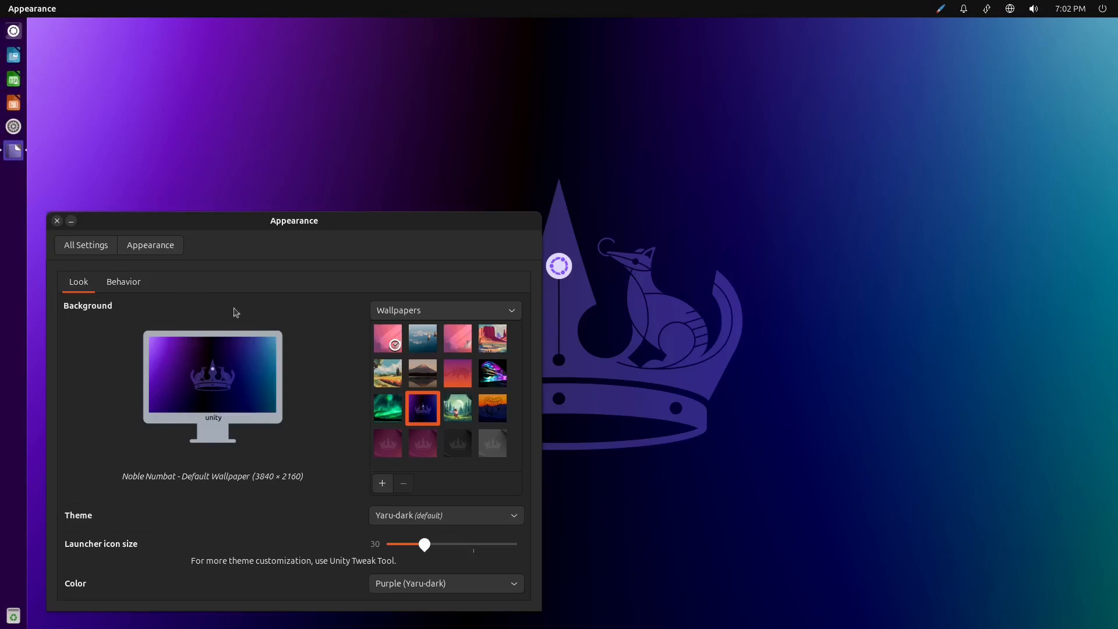
pyautogui.moveTo(424, 544); pyautogui.dragTo(463, 550)
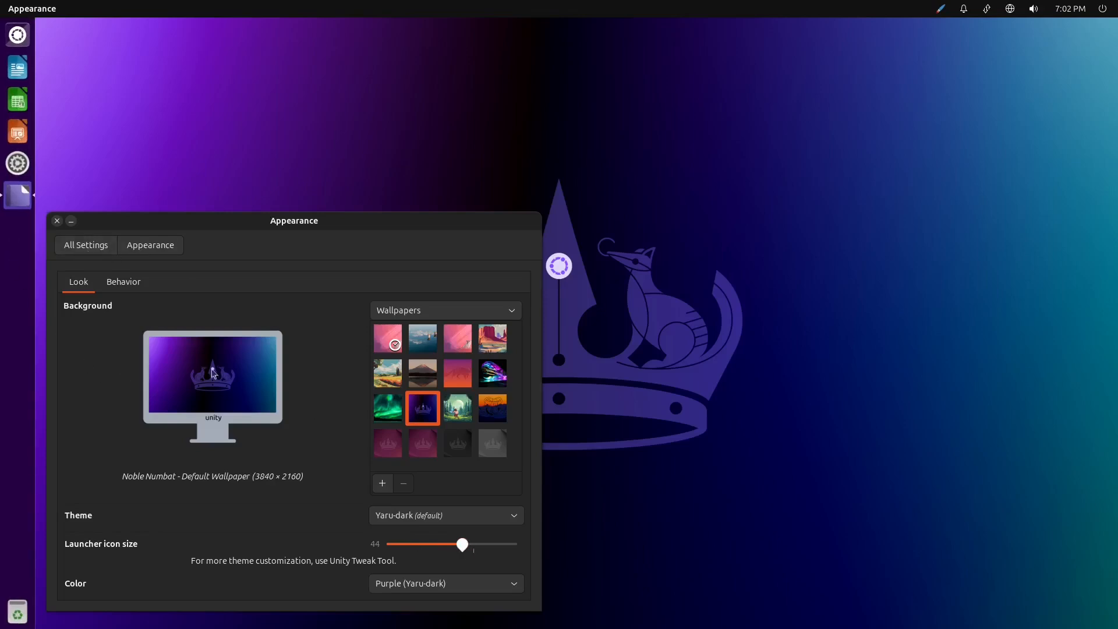
# Try auto-hiding the launcher in the behavior settings, reveal it to open the Dash, and turn auto-hide off again.
pyautogui.click(117, 284)
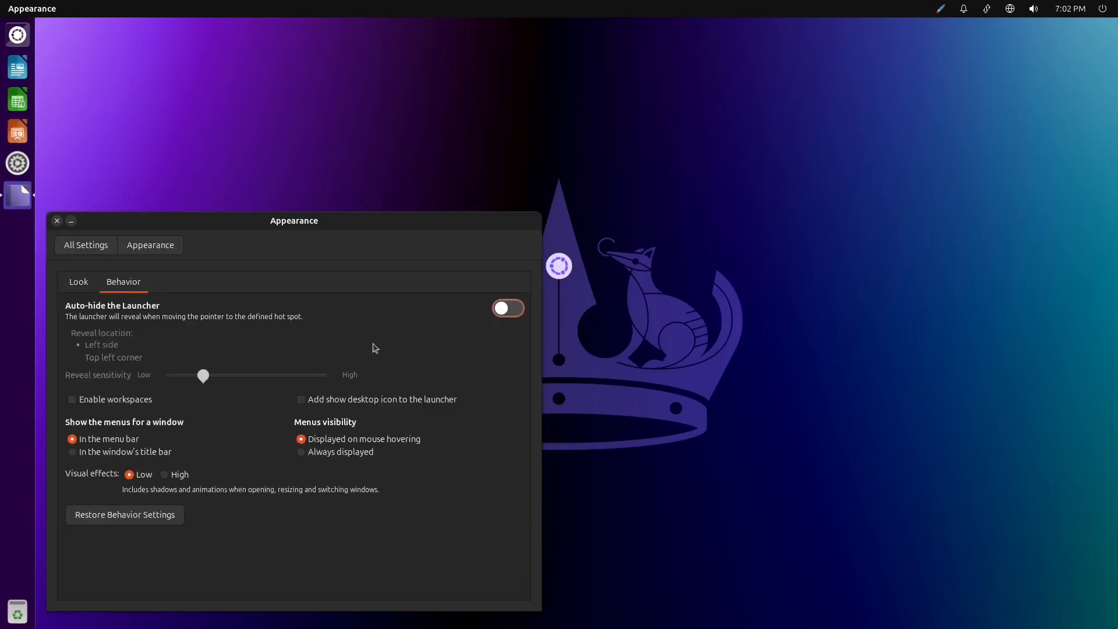
pyautogui.click(508, 308)
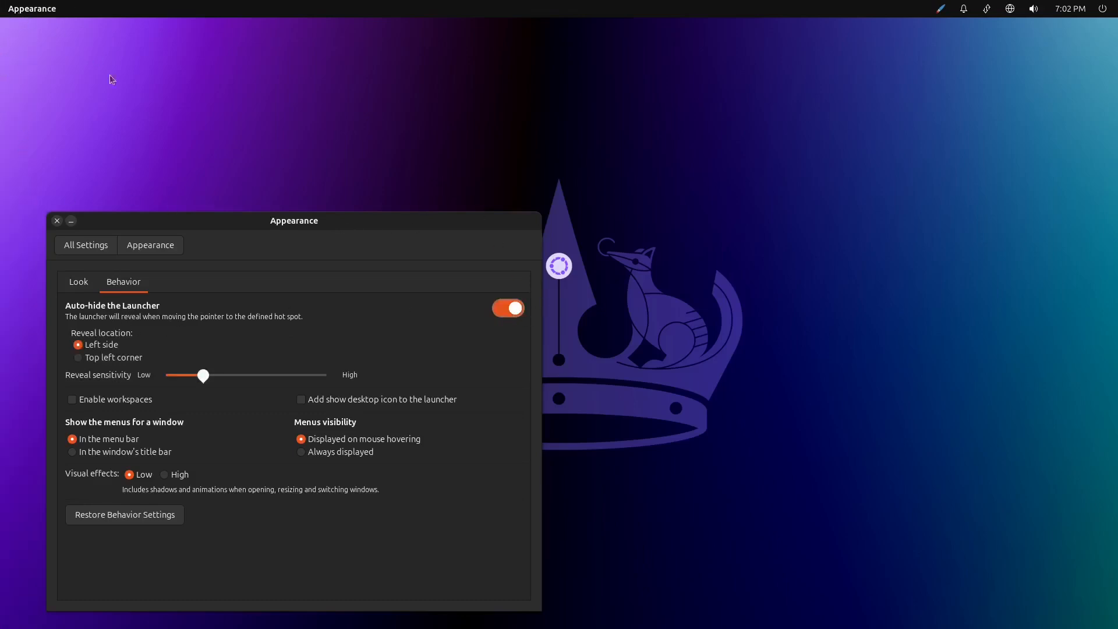
pyautogui.click(12, 43)
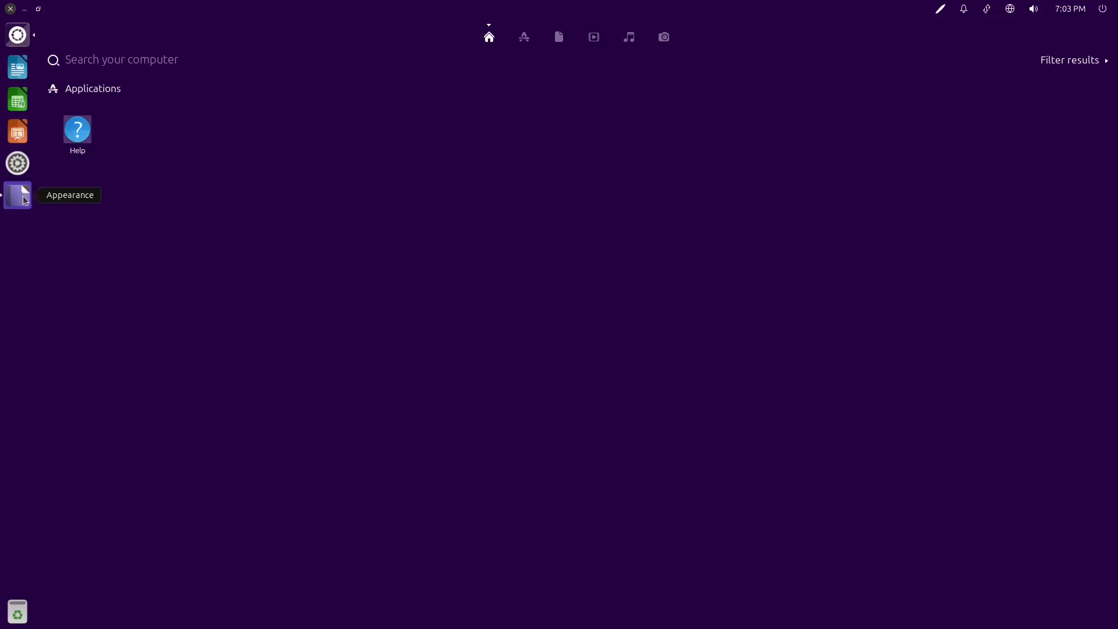
pyautogui.click(23, 197)
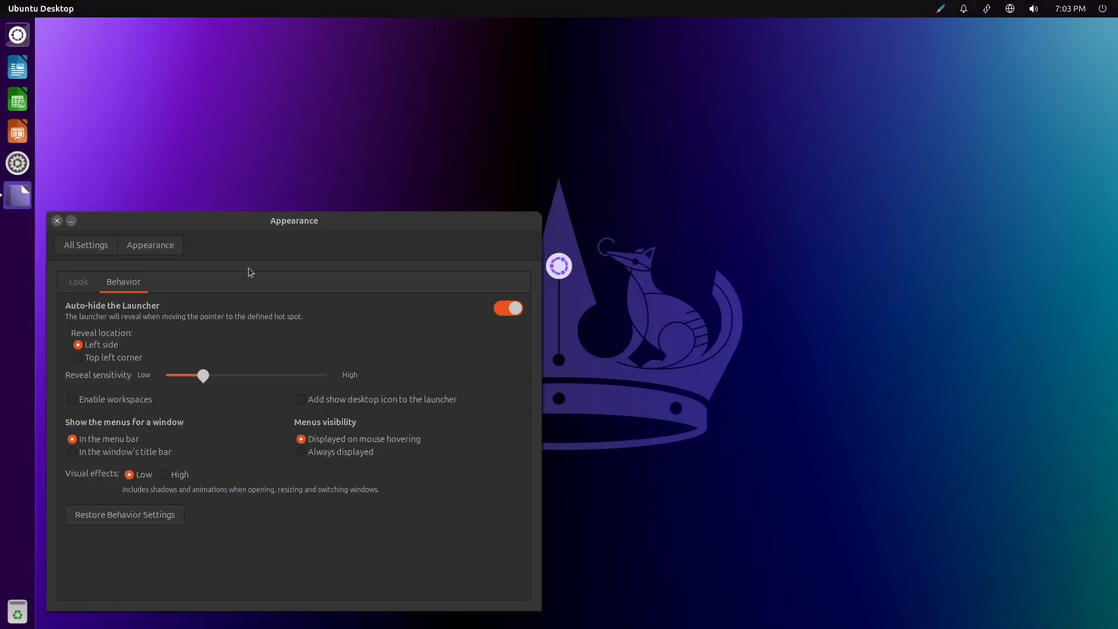
pyautogui.click(515, 312)
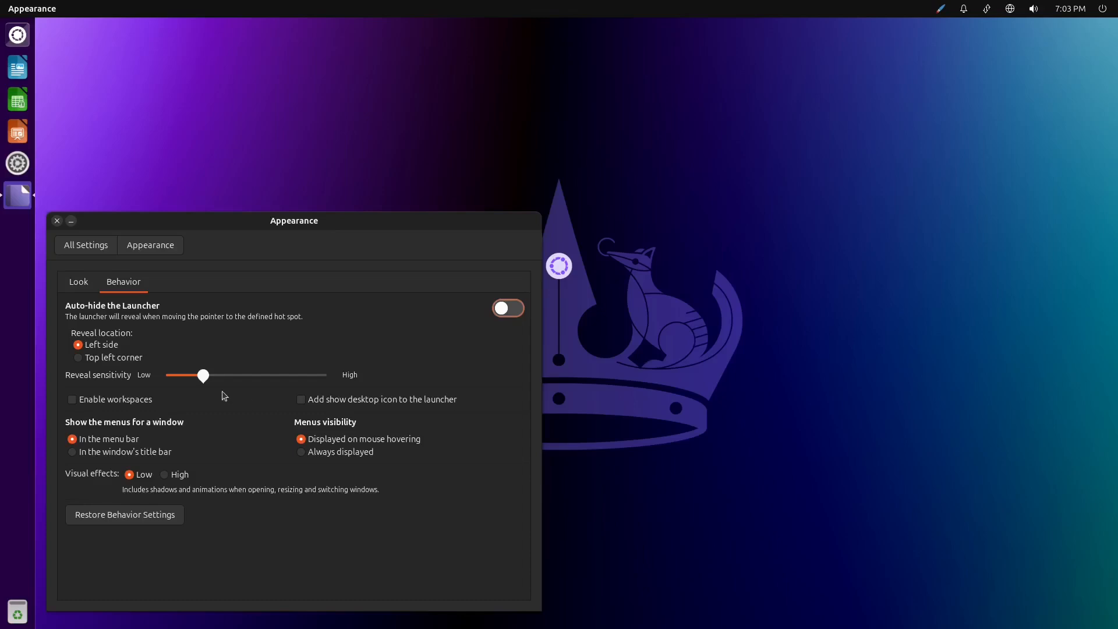
# Try a higher launcher reveal sensitivity, set visual effects to High, and restore the behavior settings.
pyautogui.click(249, 377)
pyautogui.click(175, 475)
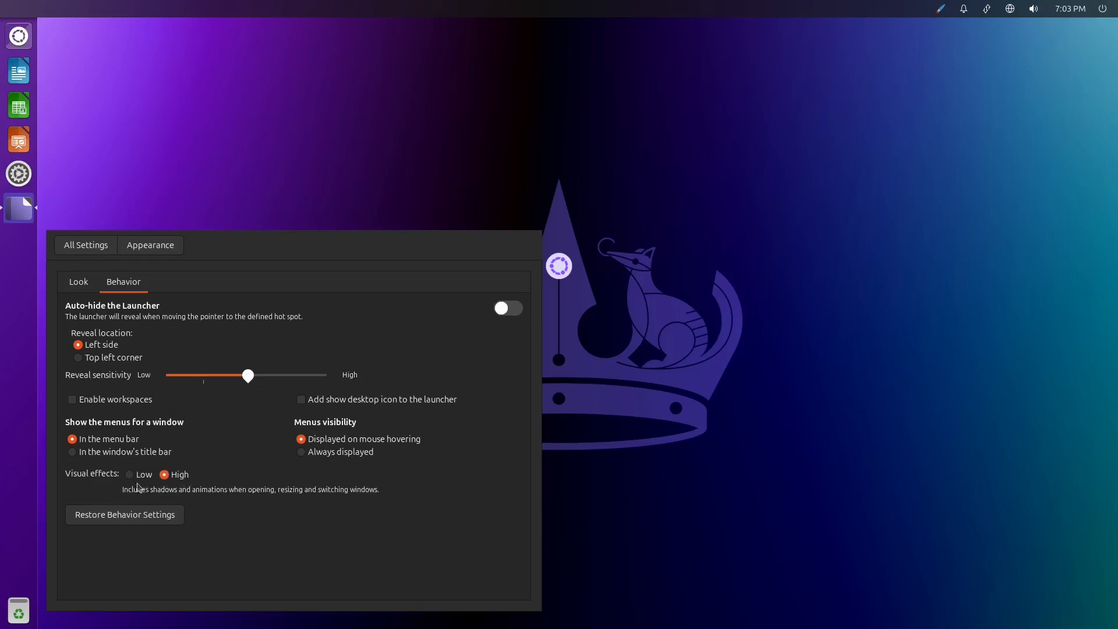
pyautogui.click(146, 519)
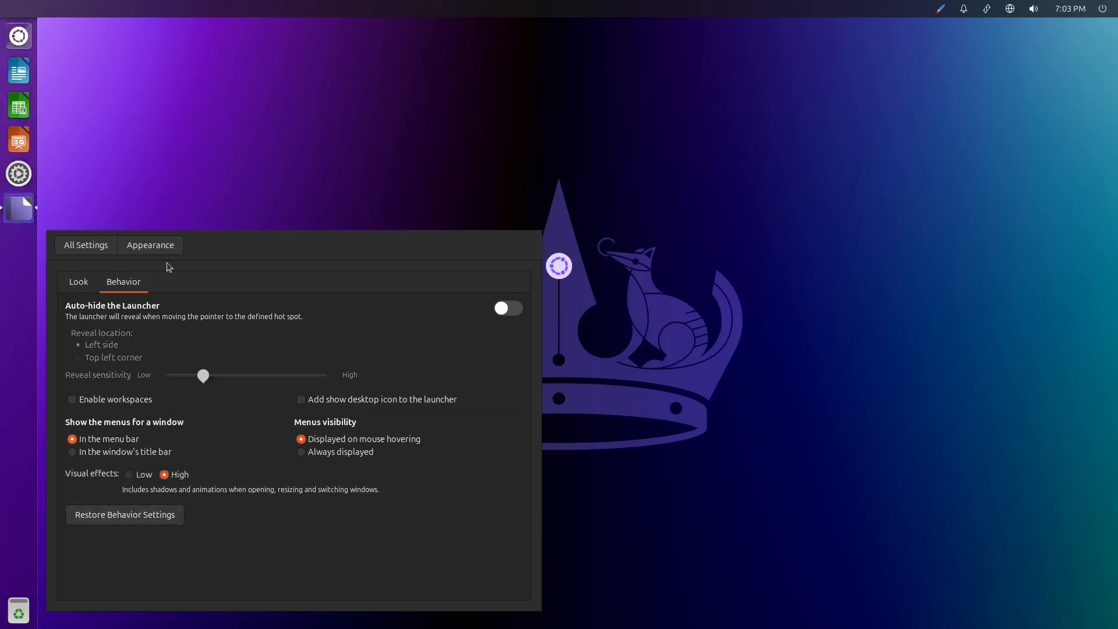
# Return to the Look settings and quit System Settings from the launcher.
pyautogui.click(79, 283)
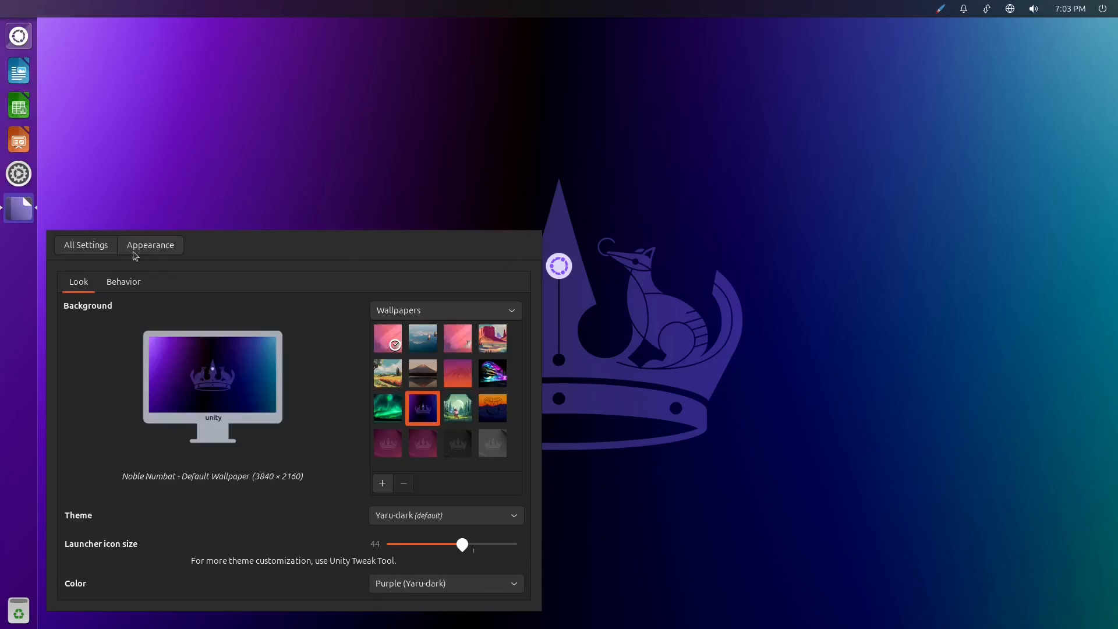
pyautogui.rightClick(14, 209)
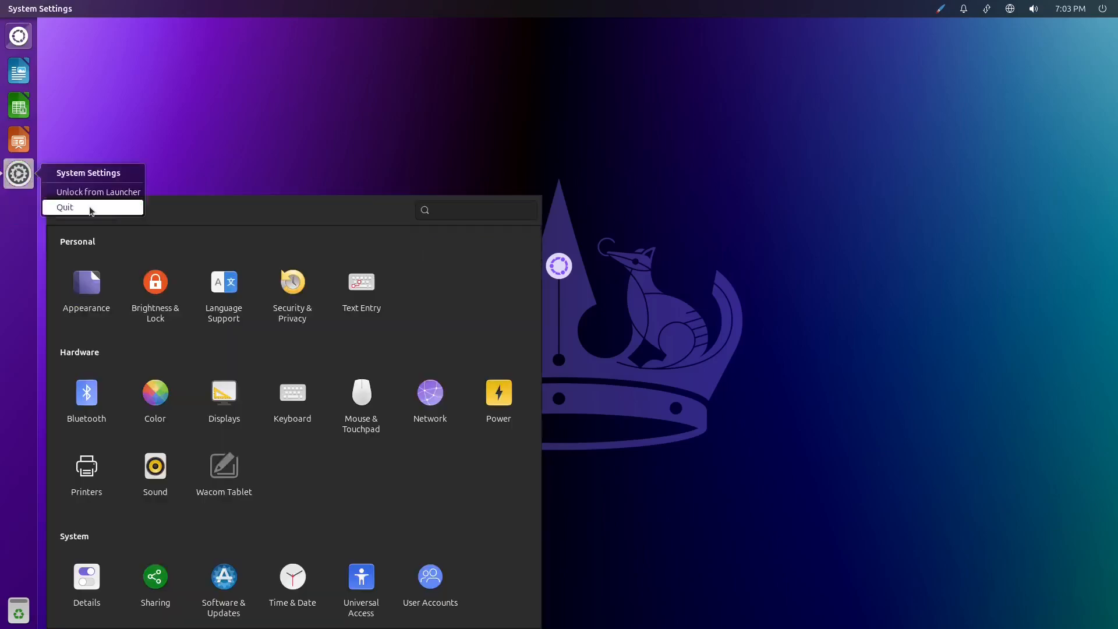
pyautogui.click(90, 209)
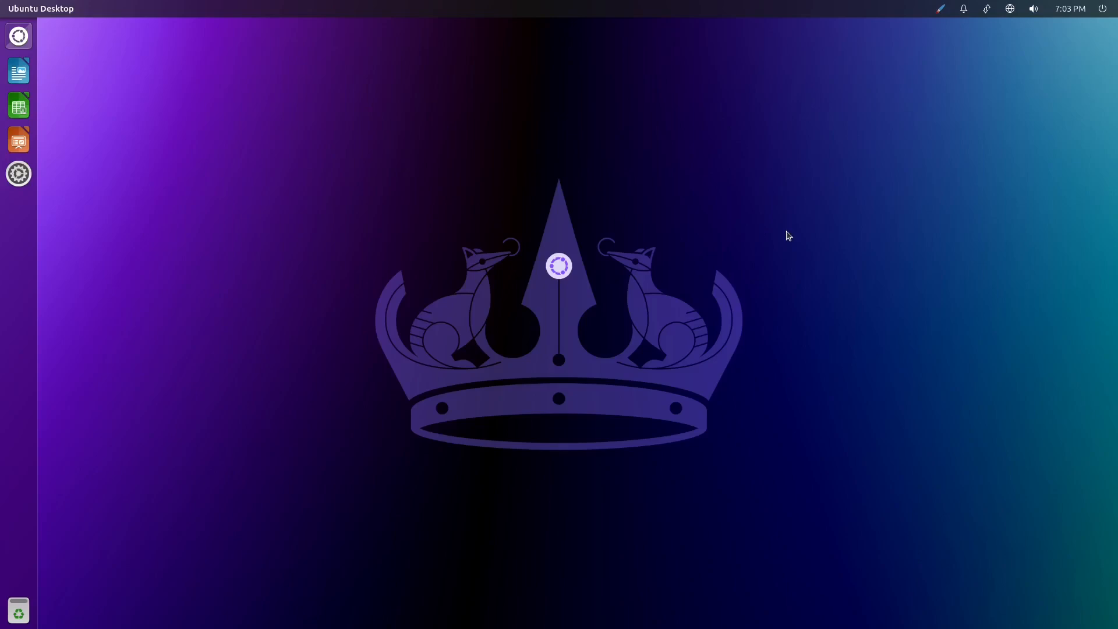
# Open the Dash, show its applications view, and expand the full list of installed applications.
pyautogui.click(21, 40)
pyautogui.click(18, 39)
pyautogui.click(14, 38)
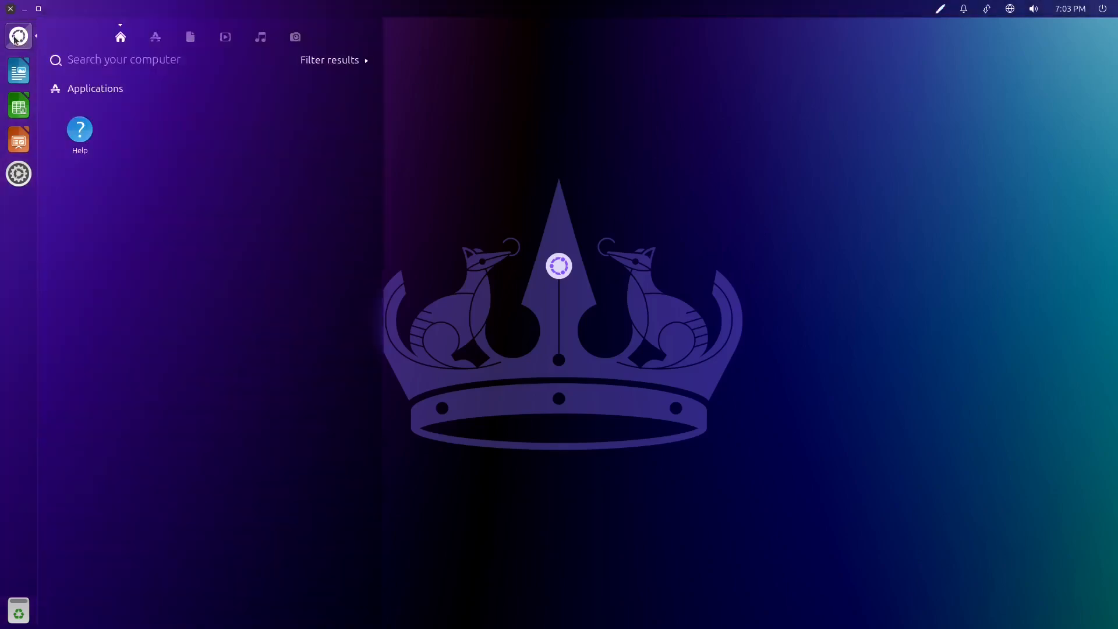
pyautogui.click(158, 43)
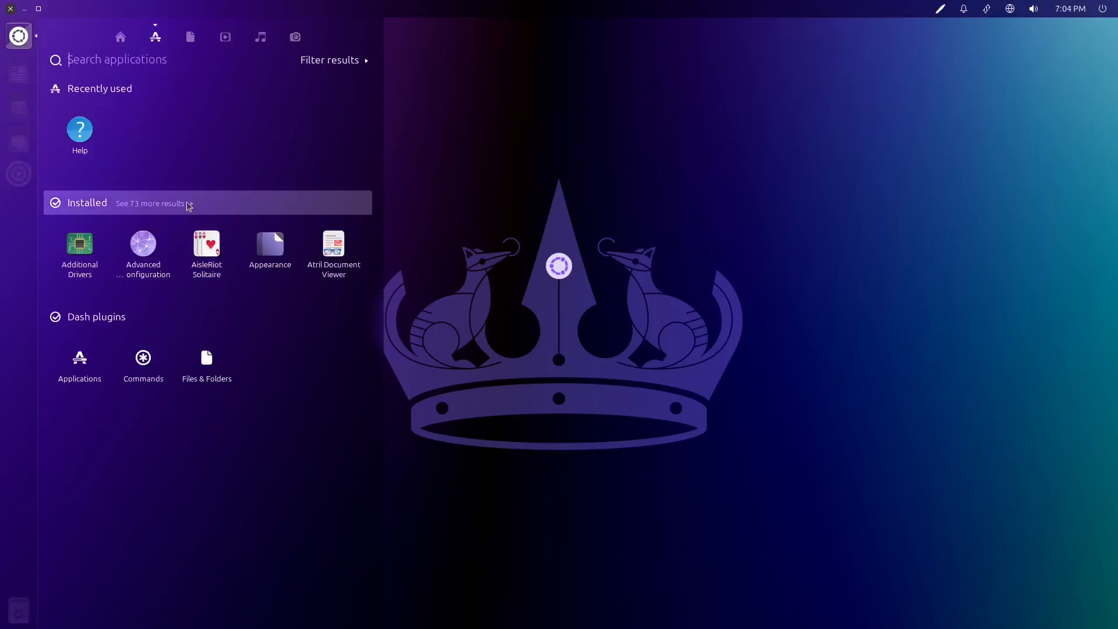
pyautogui.click(189, 204)
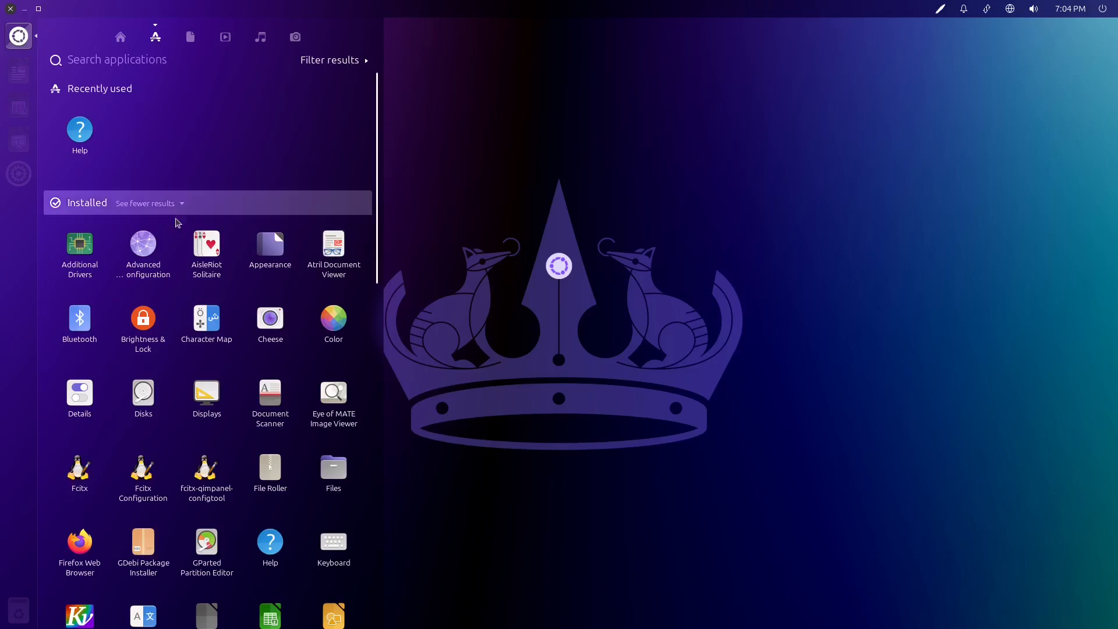
pyautogui.click(180, 211)
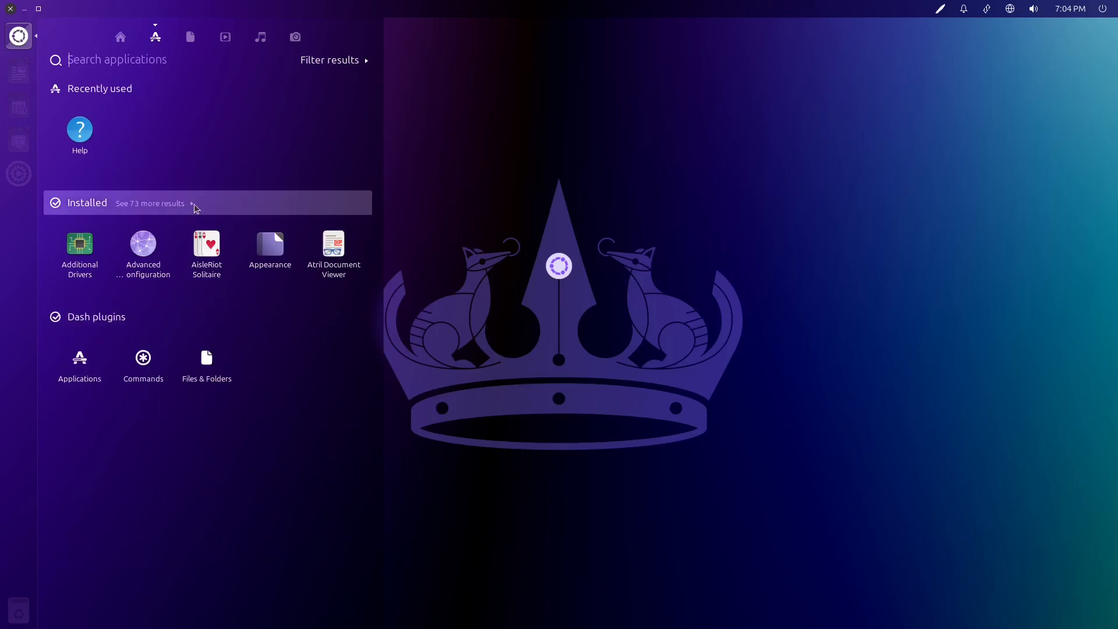
pyautogui.click(194, 205)
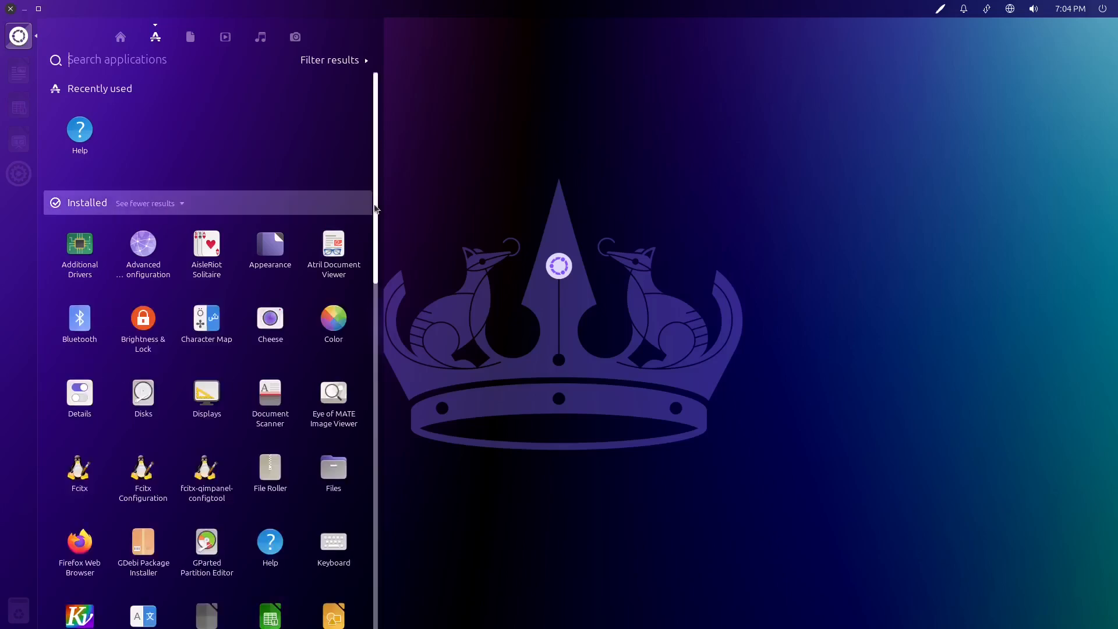
# Examine the installed applications in the Dash, from Additional Drivers through XTerm to the Dash plugins.
pyautogui.scroll(-3, 366, 266)
pyautogui.scroll(-2, 366, 266)
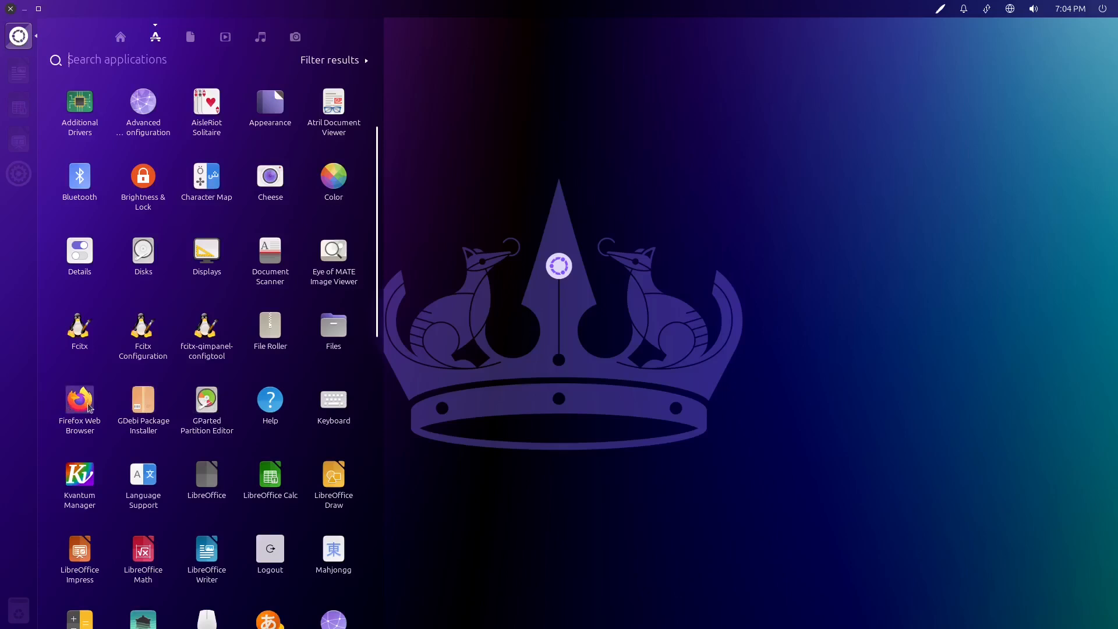
pyautogui.scroll(-5, 207, 402)
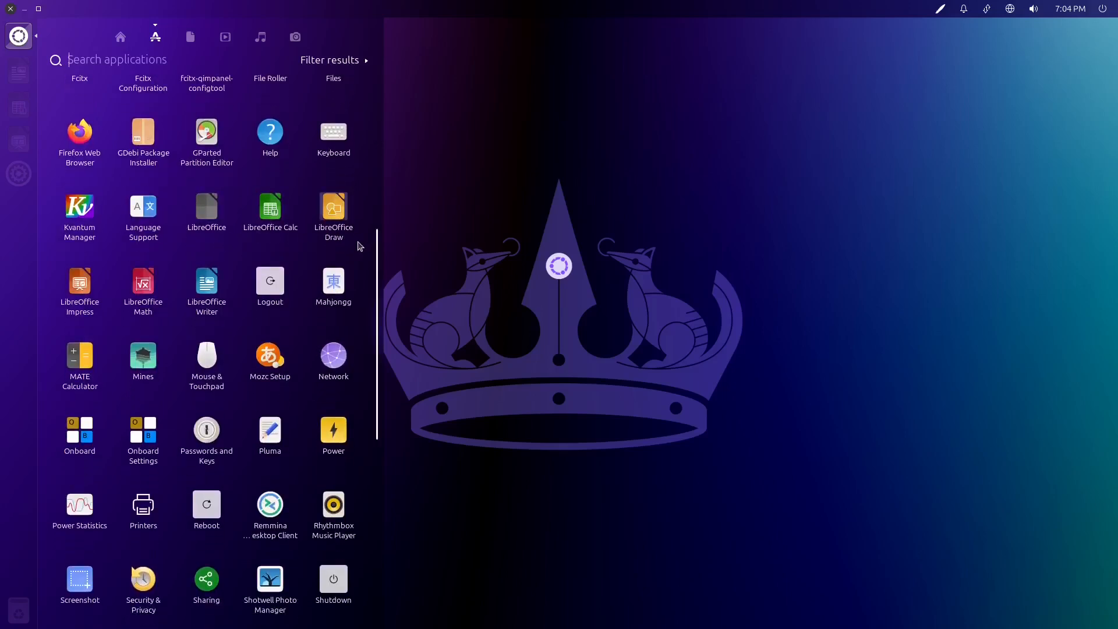
pyautogui.scroll(-3, 365, 349)
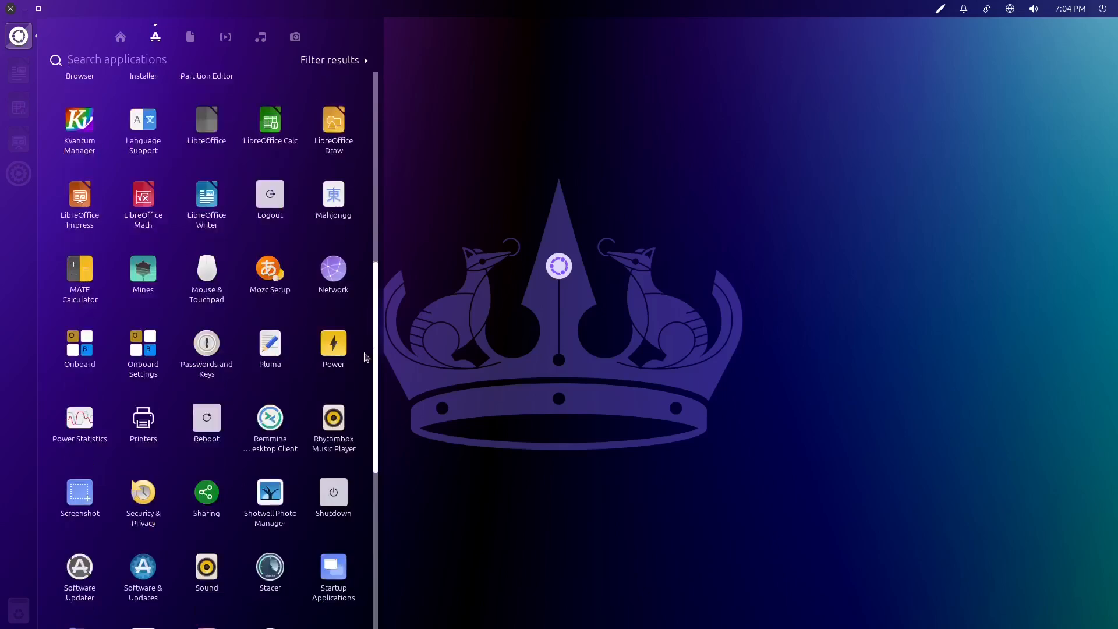
pyautogui.scroll(-2, 365, 372)
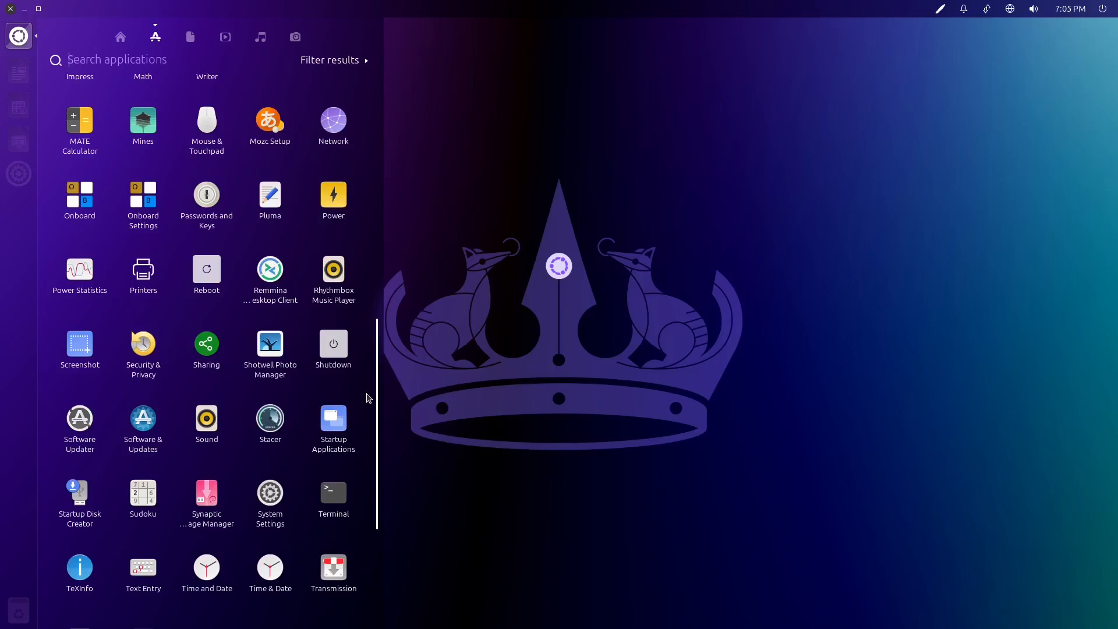
pyautogui.scroll(-1, 369, 398)
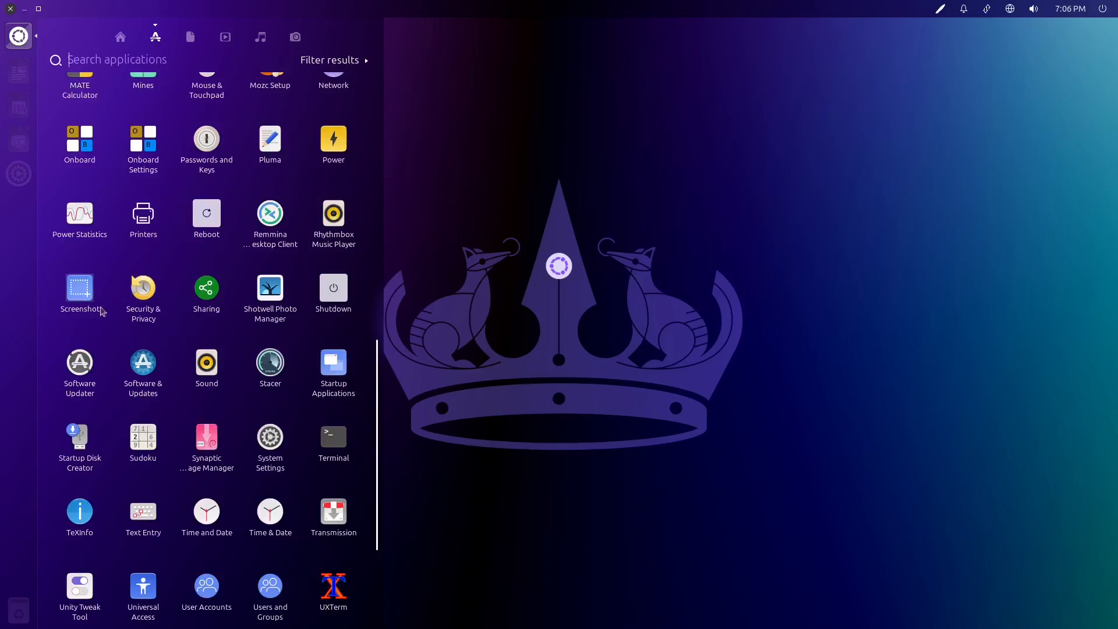
pyautogui.scroll(-1, 109, 352)
pyautogui.scroll(-1, 265, 342)
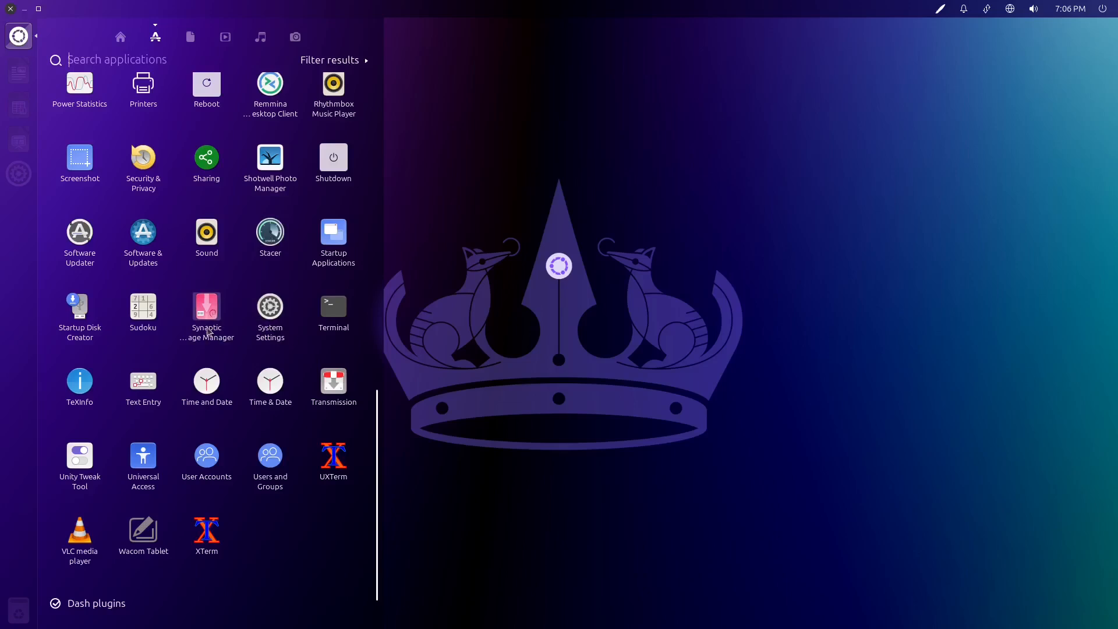
pyautogui.scroll(-1, 318, 533)
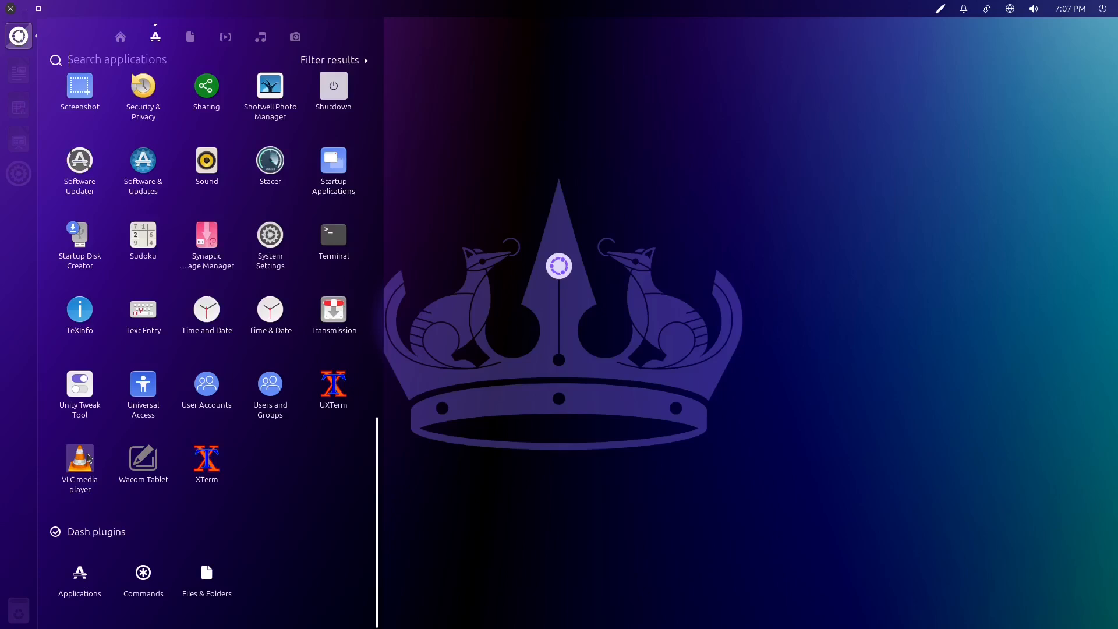
# Go back to the beginning of the installed applications list and review it once more through to its end.
pyautogui.scroll(5, 281, 479)
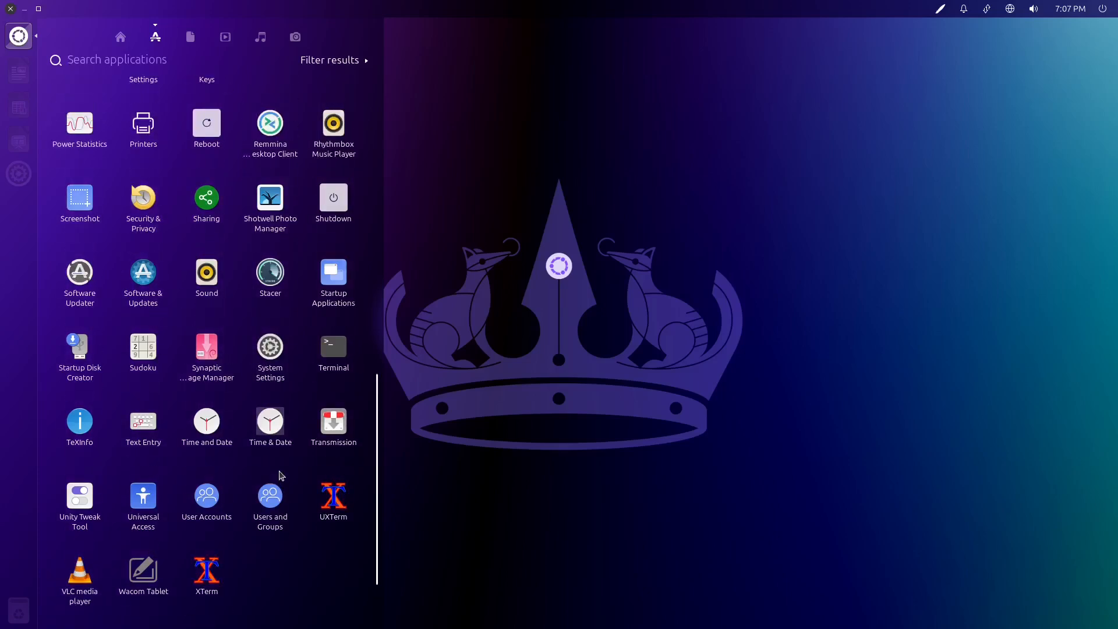
pyautogui.scroll(5, 281, 474)
pyautogui.scroll(8, 281, 473)
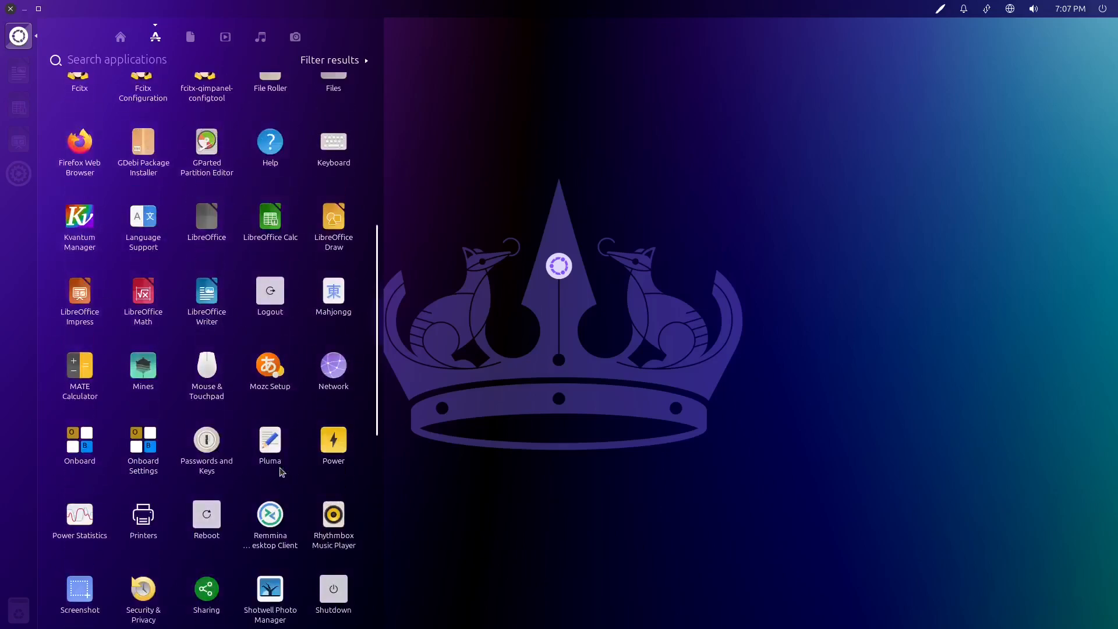
pyautogui.scroll(5, 308, 446)
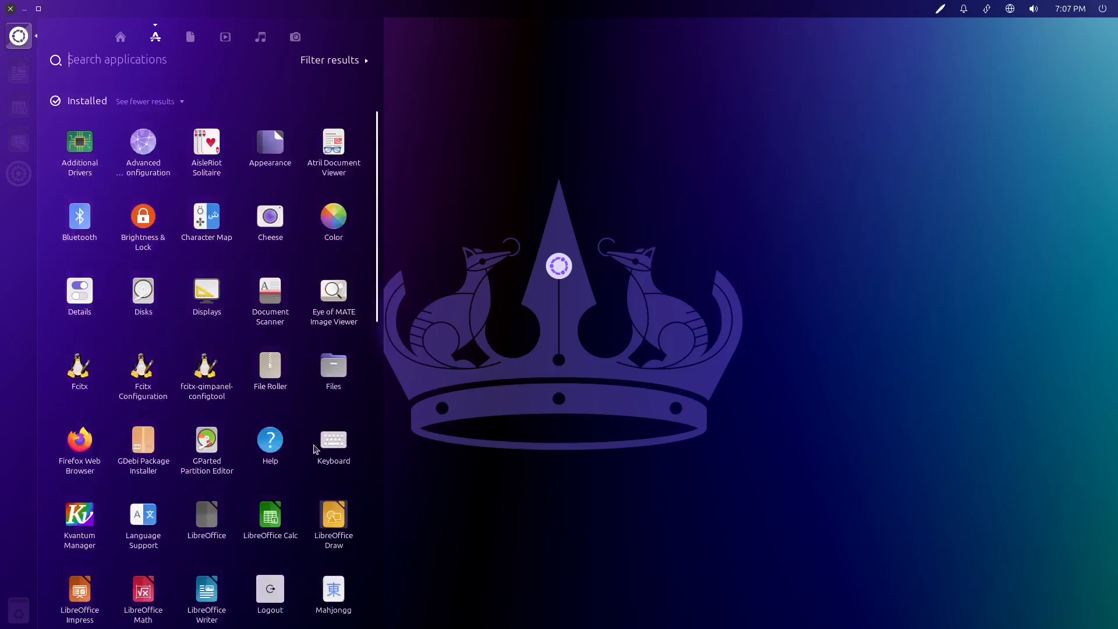
pyautogui.scroll(3, 298, 425)
pyautogui.scroll(1, 303, 419)
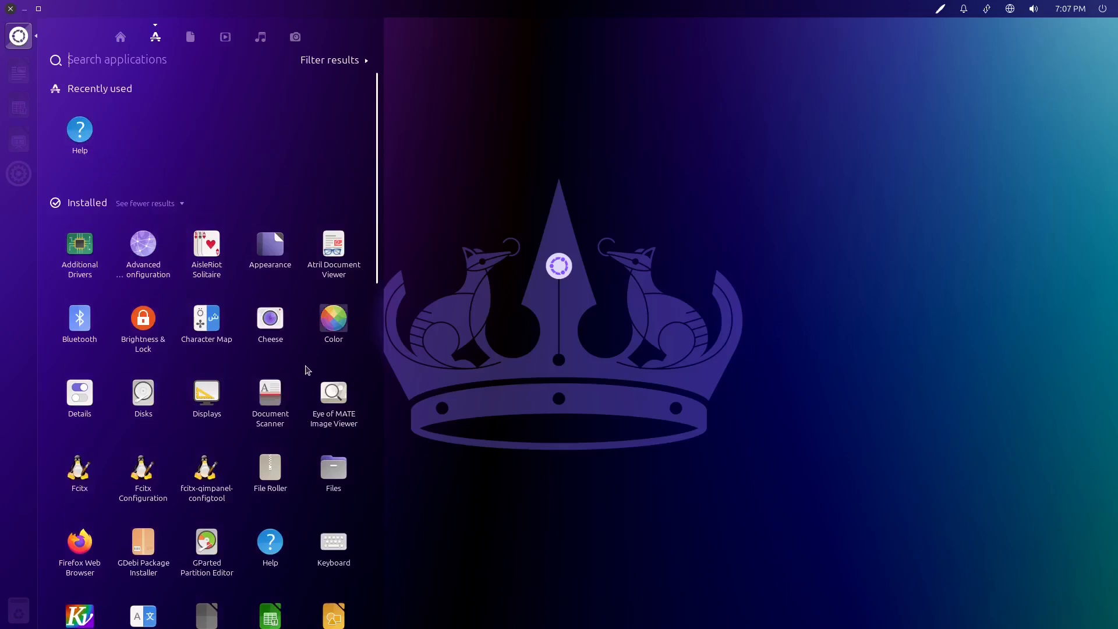
pyautogui.scroll(-1, 304, 388)
pyautogui.scroll(-2, 304, 386)
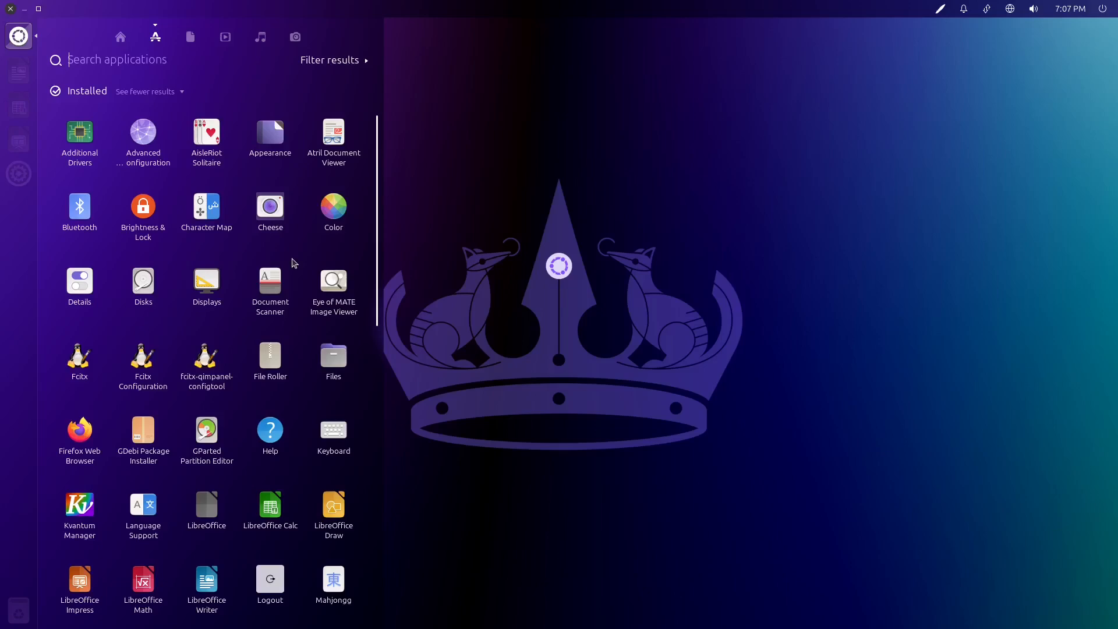
pyautogui.scroll(-5, 294, 262)
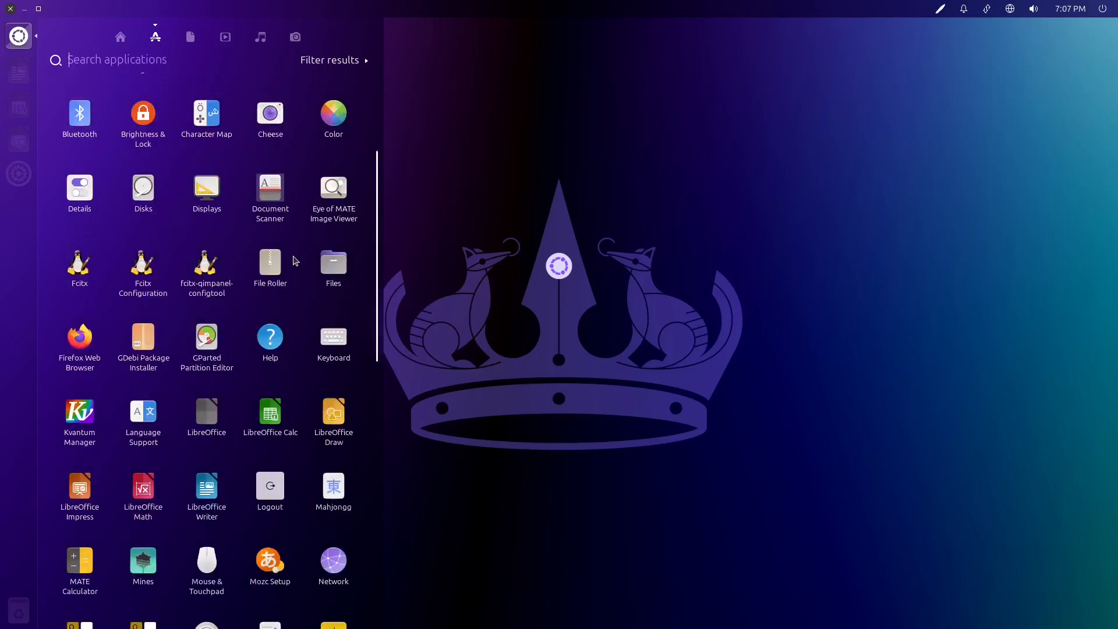
pyautogui.scroll(-7, 291, 263)
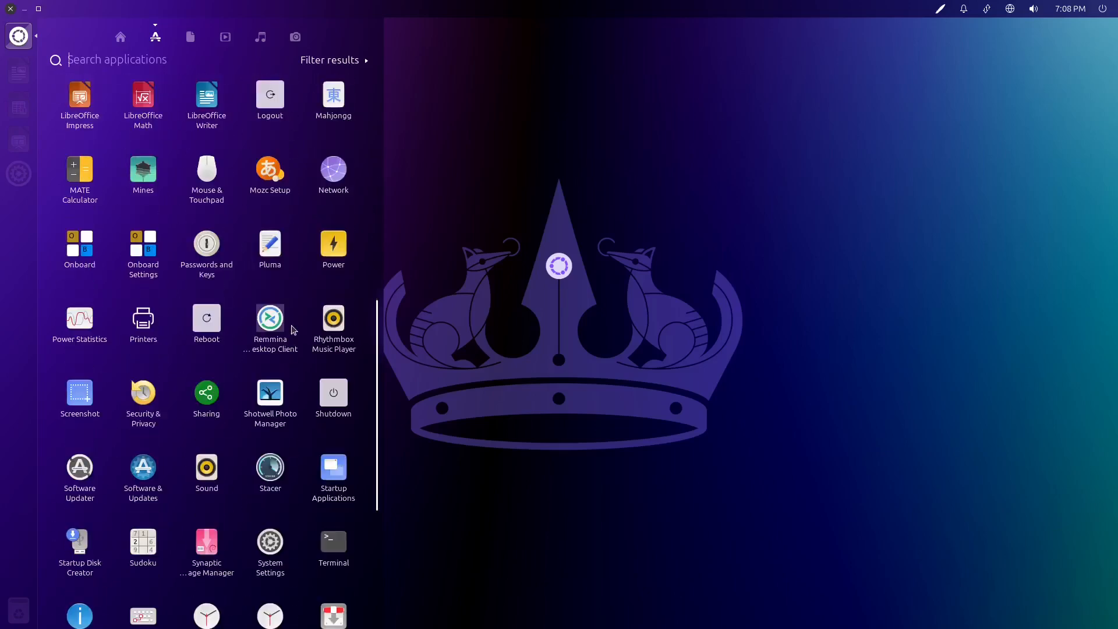
pyautogui.scroll(-2, 302, 446)
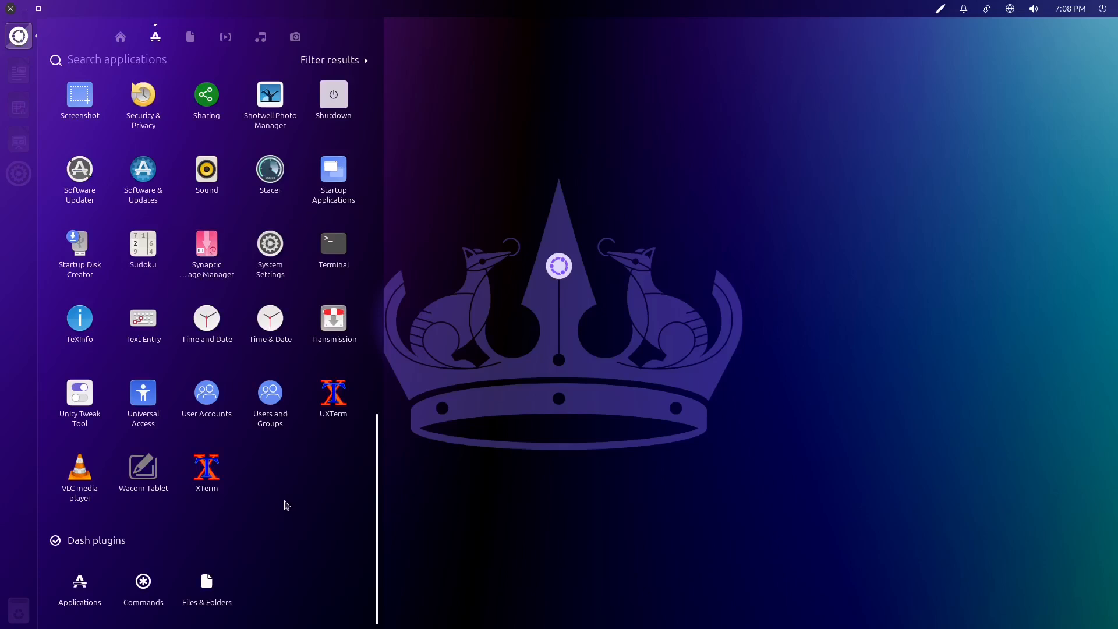
pyautogui.scroll(1, 287, 500)
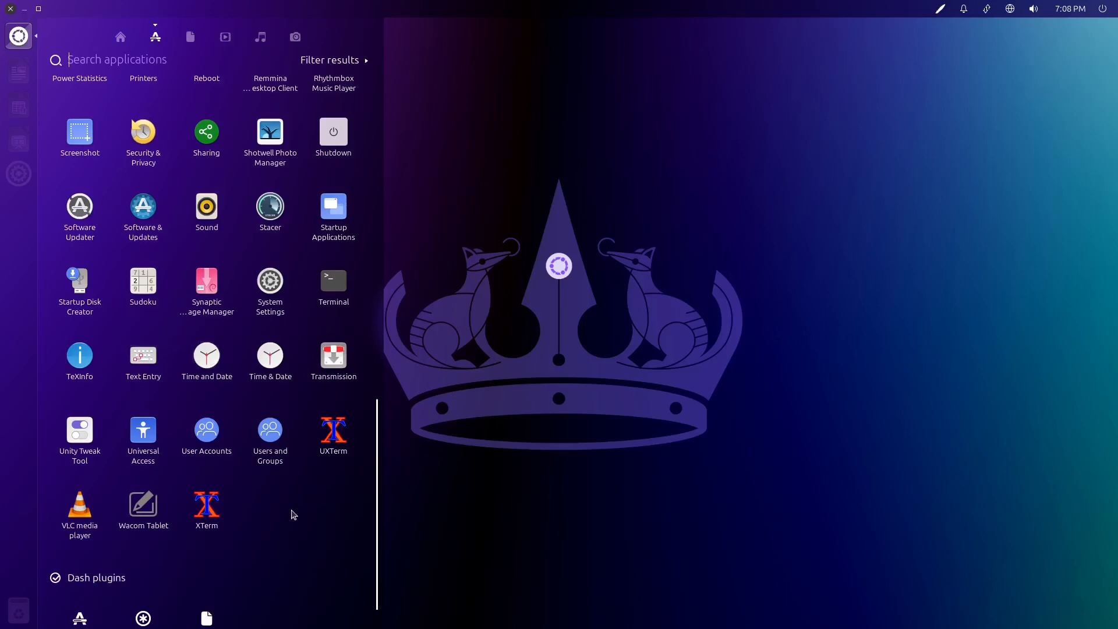
# Launch Synaptic Package Manager from the Dash, authenticate with the account password, and dismiss the Quick Introduction.
pyautogui.scroll(1, 291, 512)
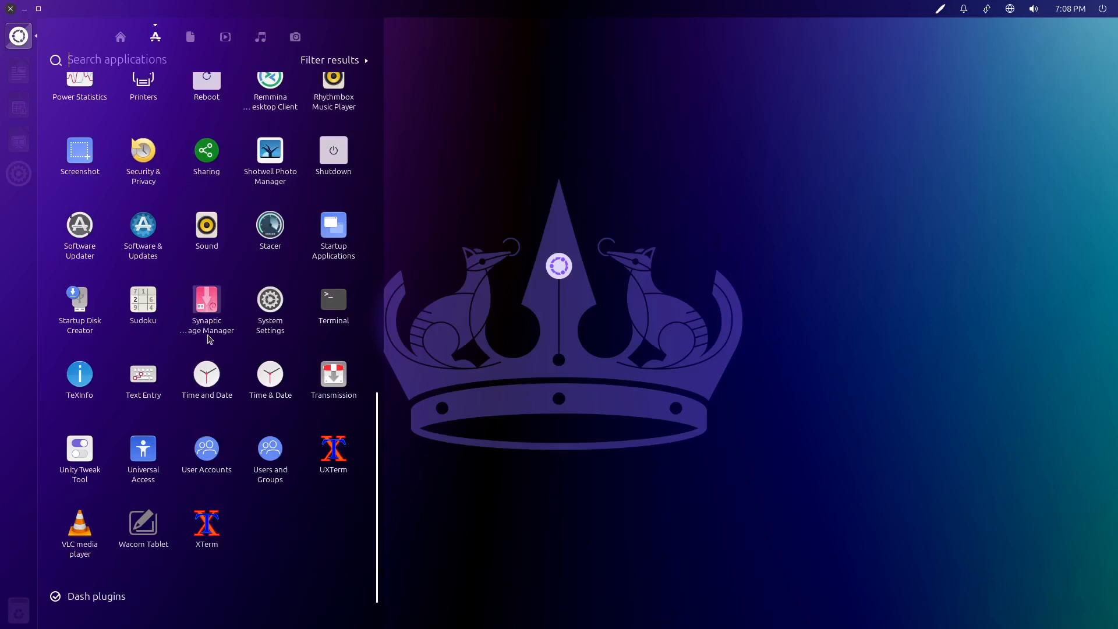
pyautogui.click(217, 325)
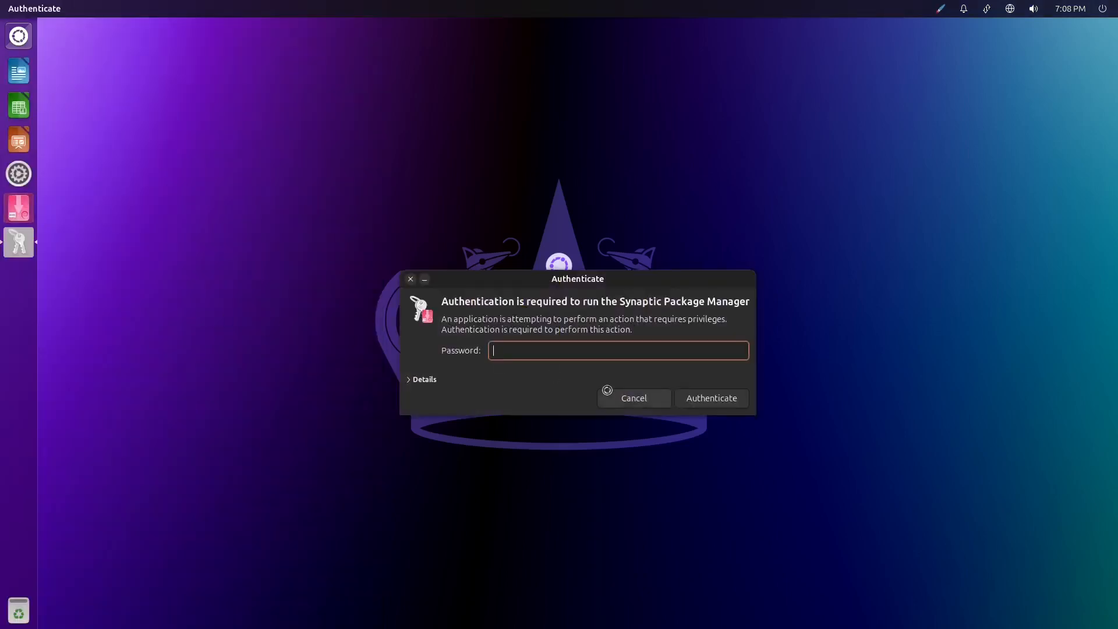
pyautogui.write('****')
pyautogui.press('Return')
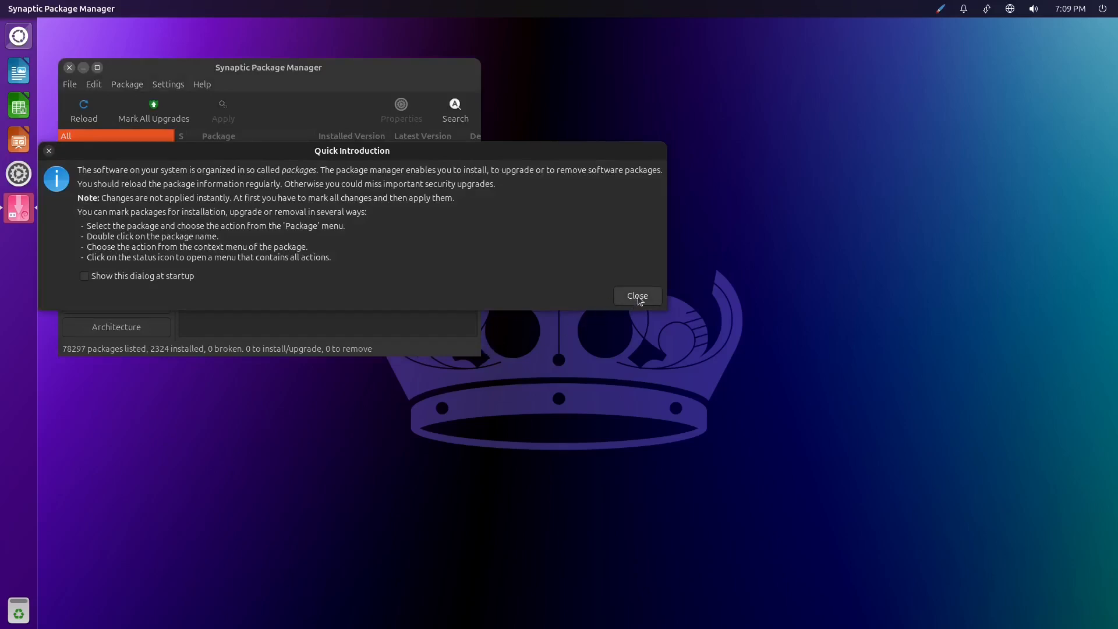
pyautogui.click(638, 295)
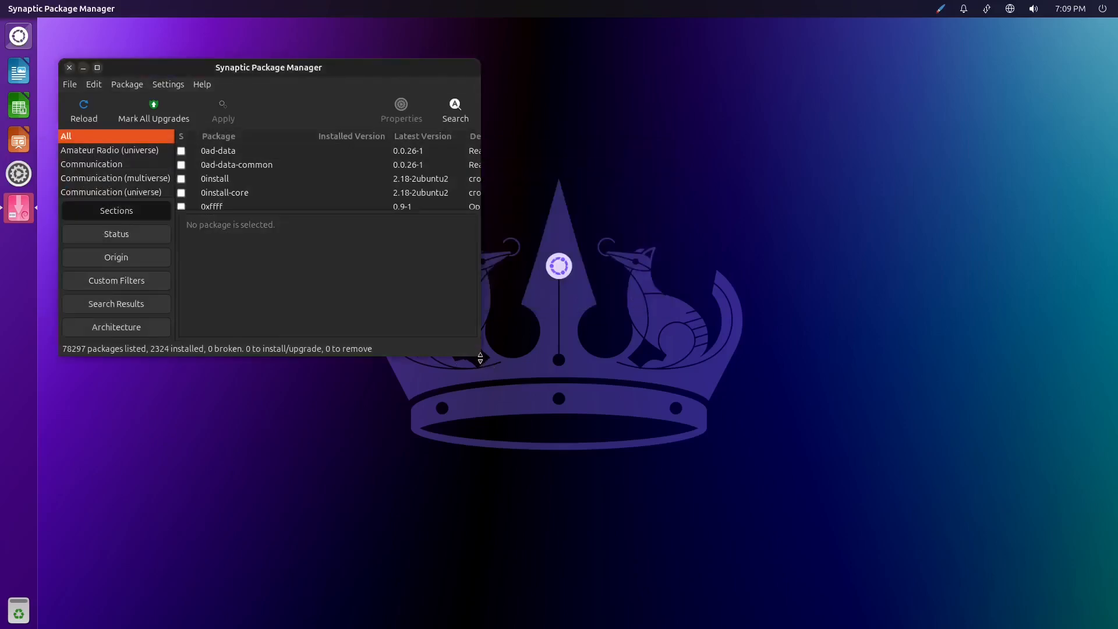
# Enlarge the Synaptic Package Manager window to fill most of the desktop and move it slightly upward.
pyautogui.moveTo(480, 358); pyautogui.dragTo(481, 359)
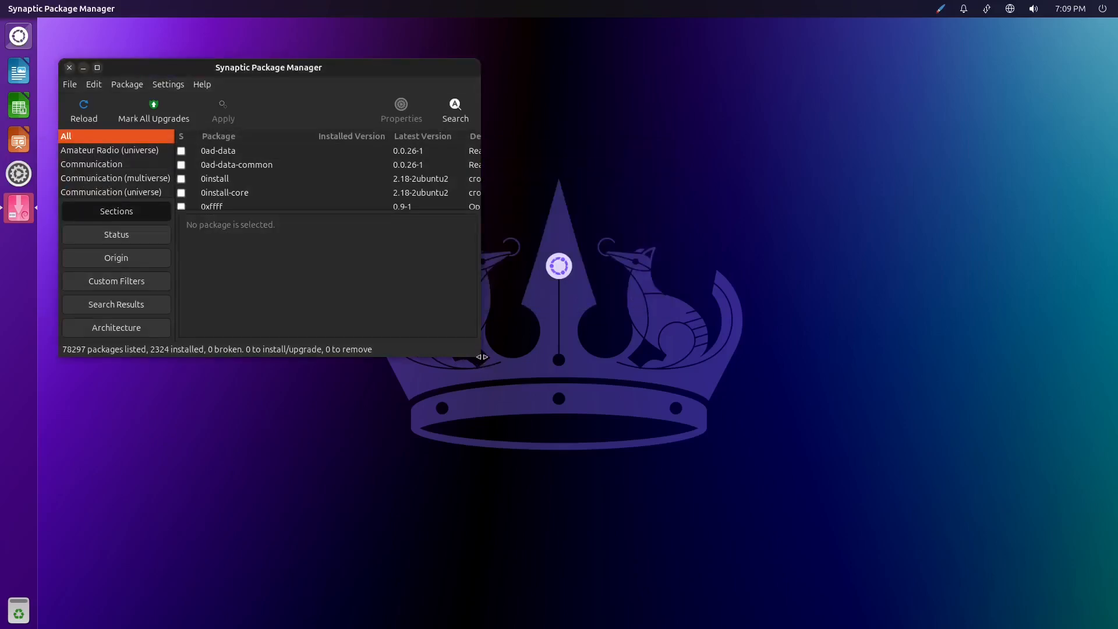
pyautogui.moveTo(481, 357); pyautogui.dragTo(1042, 620)
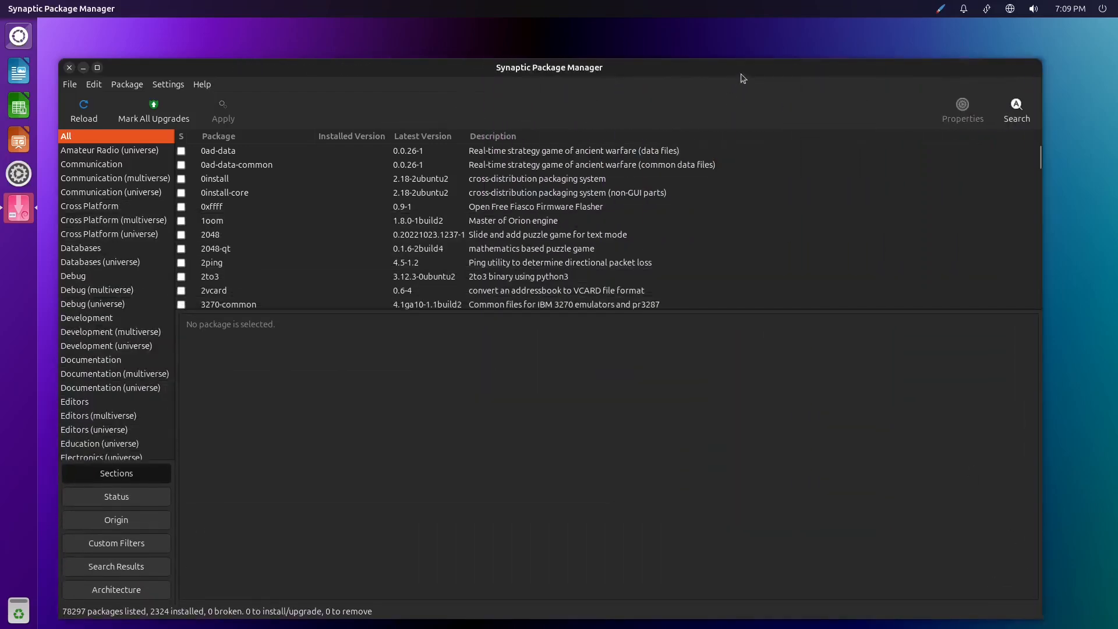
pyautogui.moveTo(741, 74); pyautogui.dragTo(742, 45)
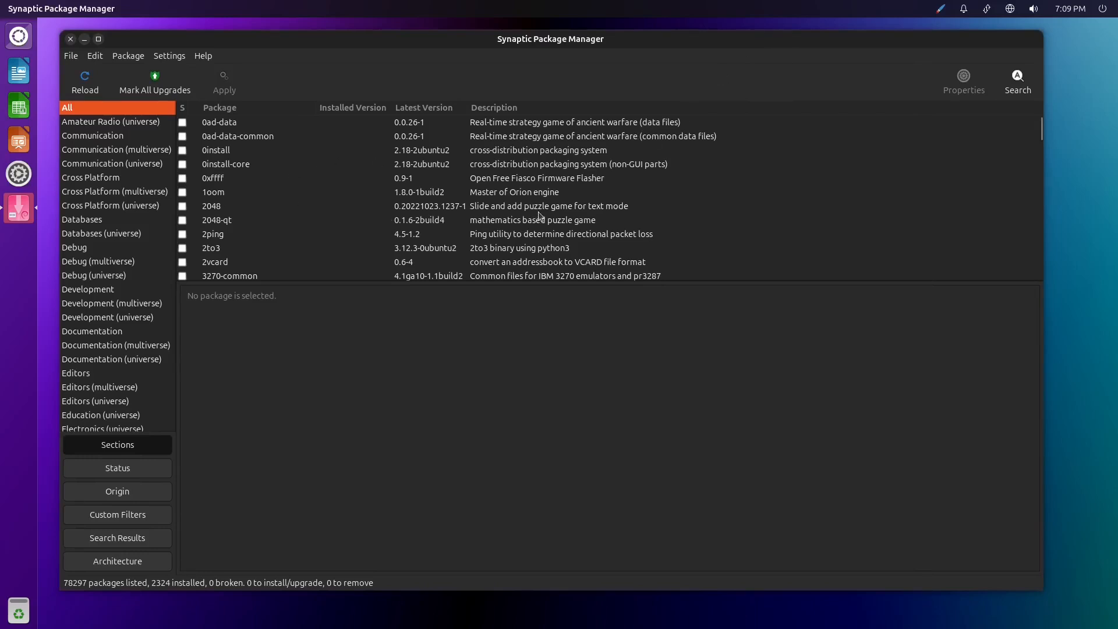
# Search package descriptions and names for "obs".
pyautogui.click(1017, 82)
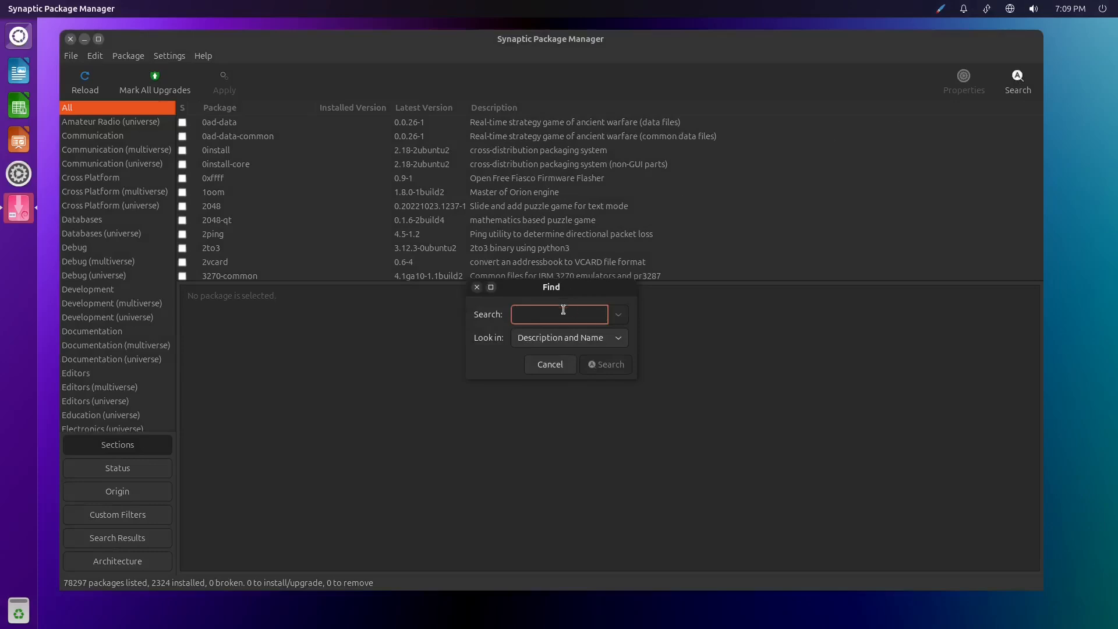
pyautogui.write('obs')
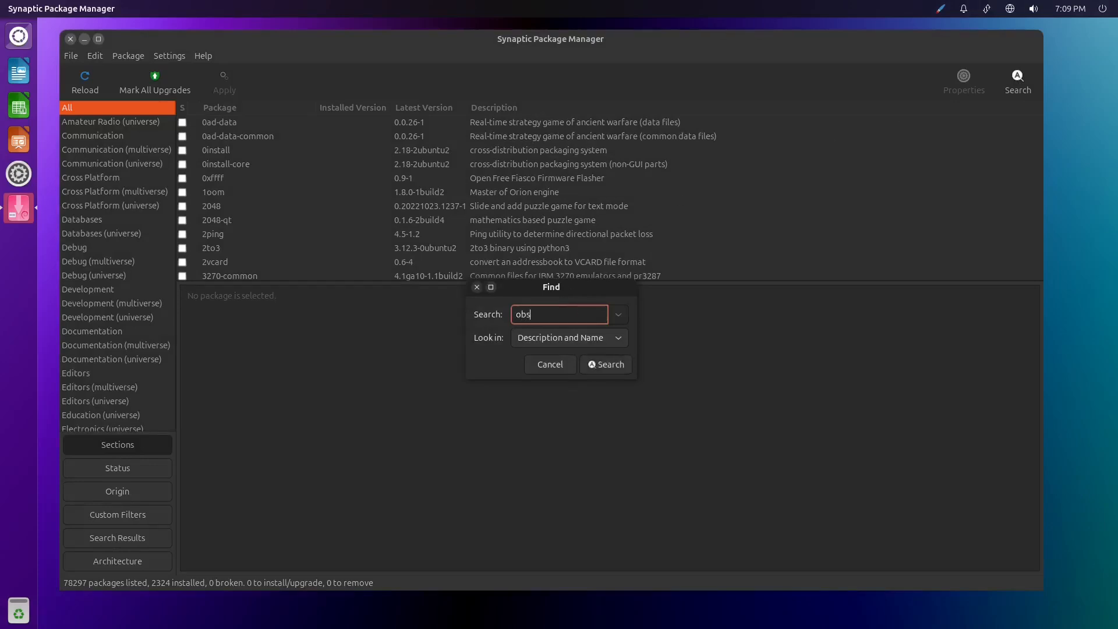
pyautogui.press('Return')
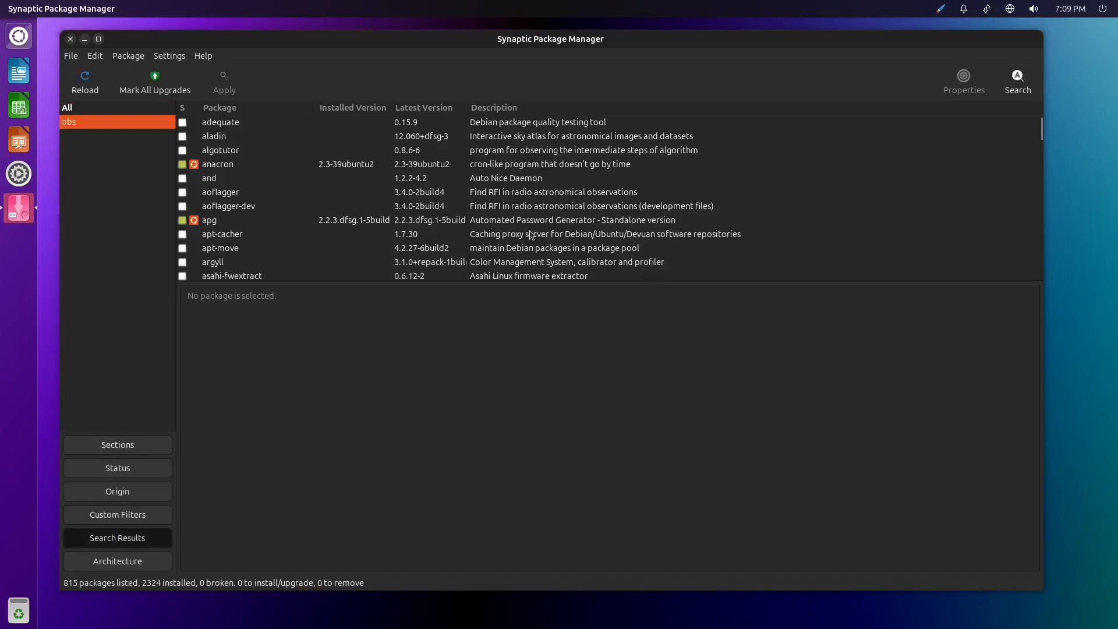
# Find the obs-studio package in the search results and select it to show its description.
pyautogui.scroll(-5, 414, 184)
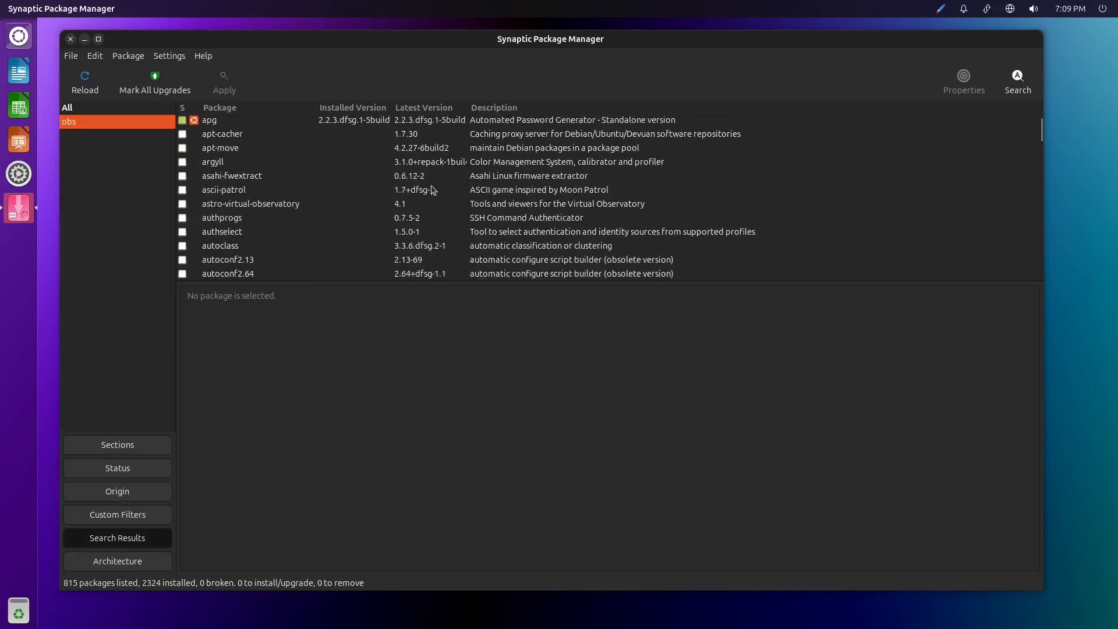
pyautogui.scroll(-15, 429, 186)
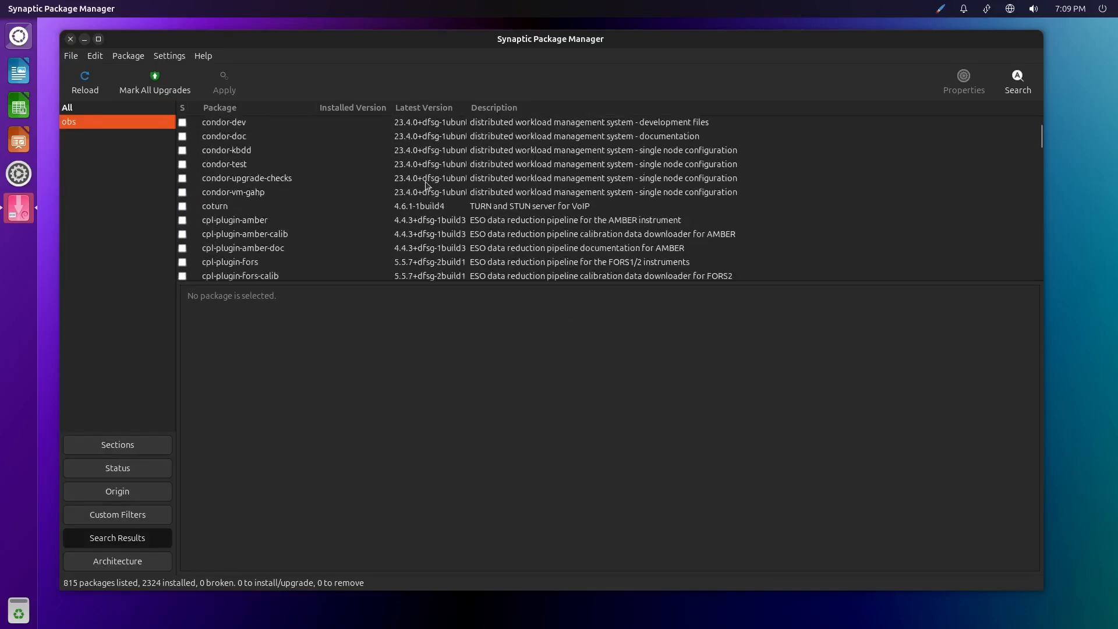
pyautogui.scroll(-4, 425, 185)
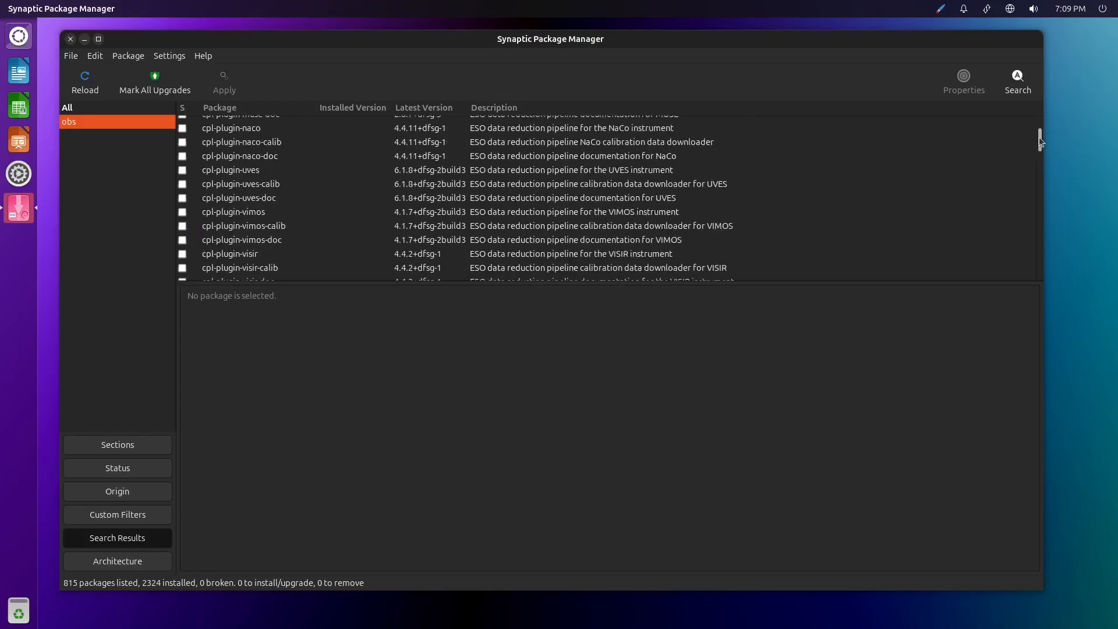
pyautogui.moveTo(1039, 141); pyautogui.dragTo(1012, 211)
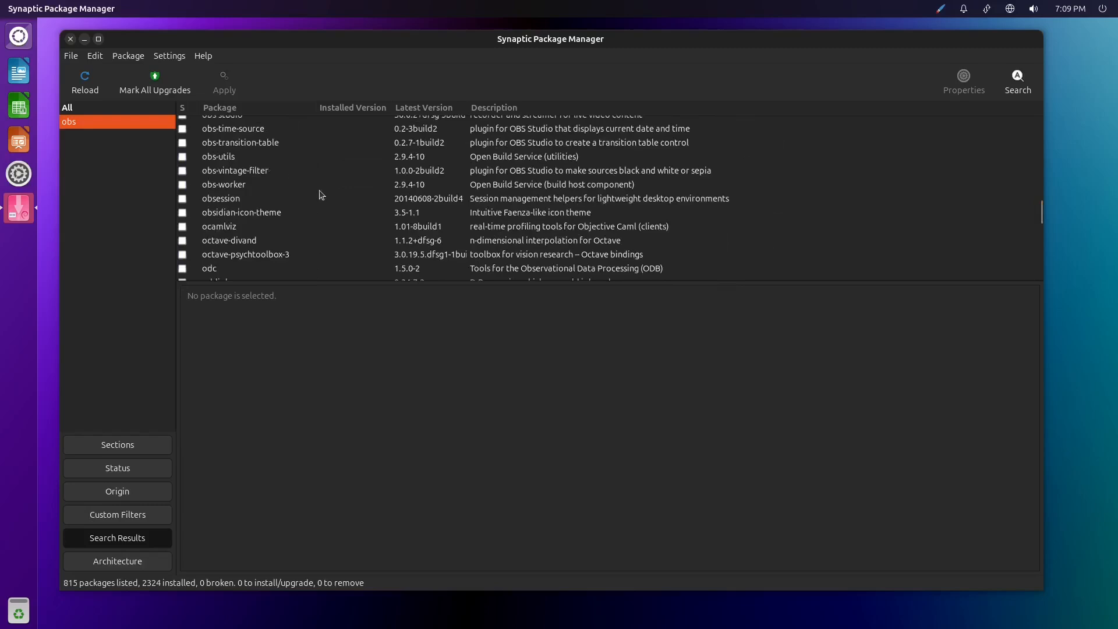
pyautogui.scroll(2, 274, 212)
pyautogui.click(248, 166)
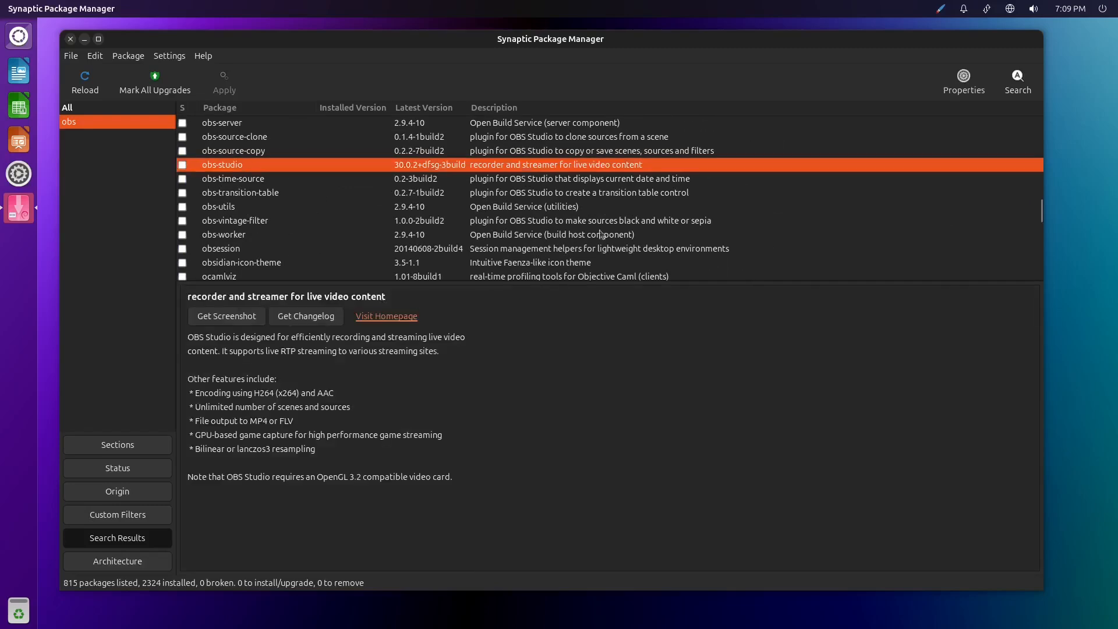
# Mark obs-studio for installation and accept the additional required changes.
pyautogui.click(185, 167)
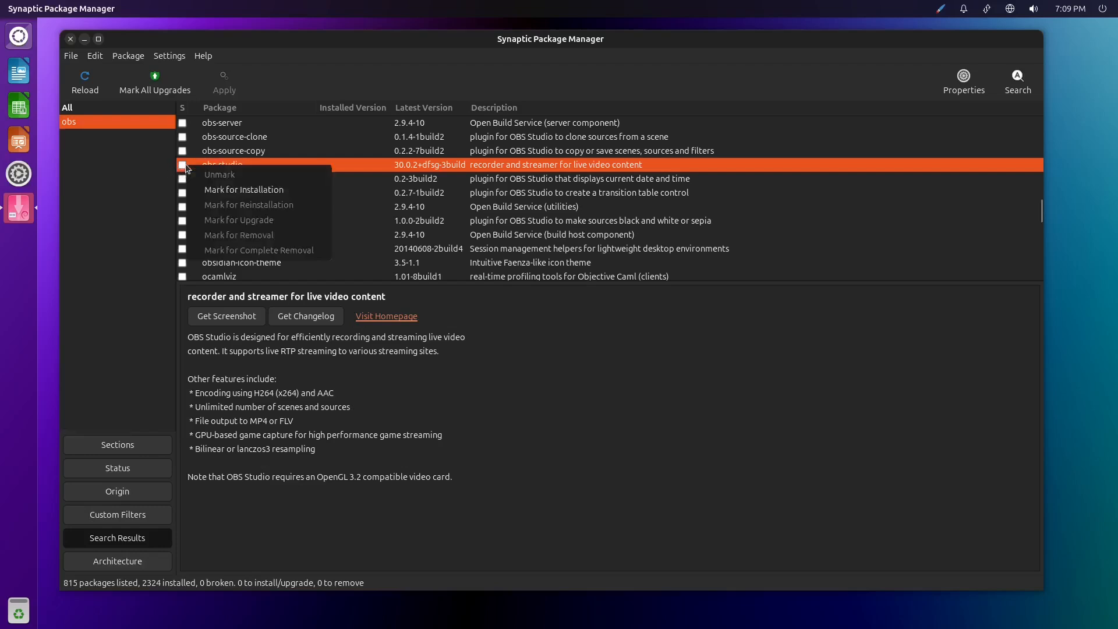
pyautogui.click(227, 196)
pyautogui.click(654, 425)
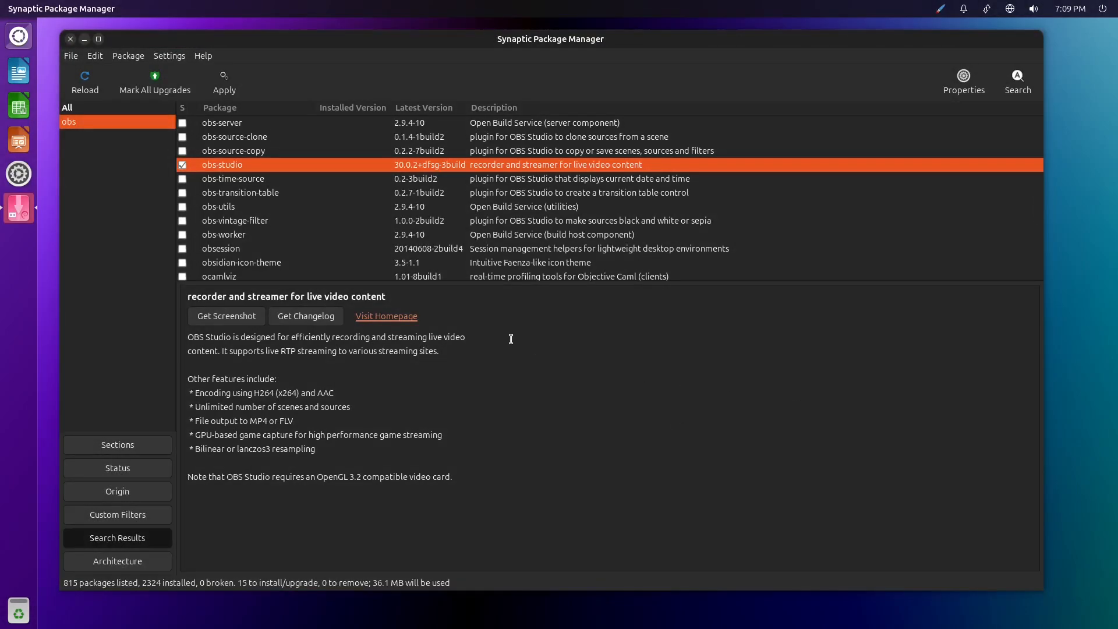
# Apply the marked package changes, dismiss the completion dialog, and close Synaptic Package Manager.
pyautogui.click(226, 81)
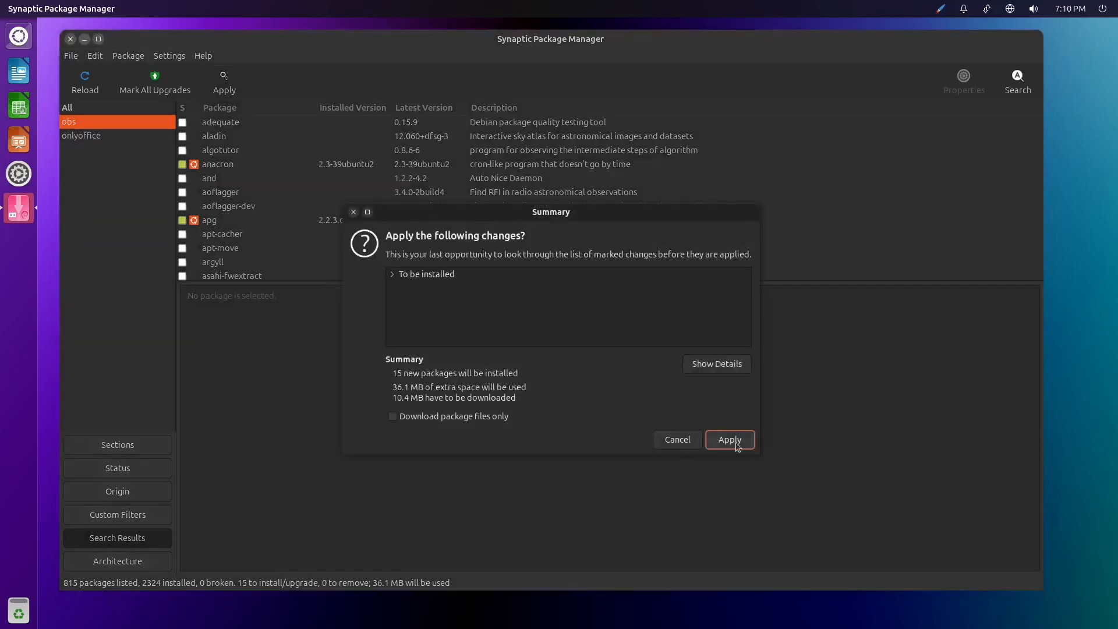
pyautogui.click(730, 440)
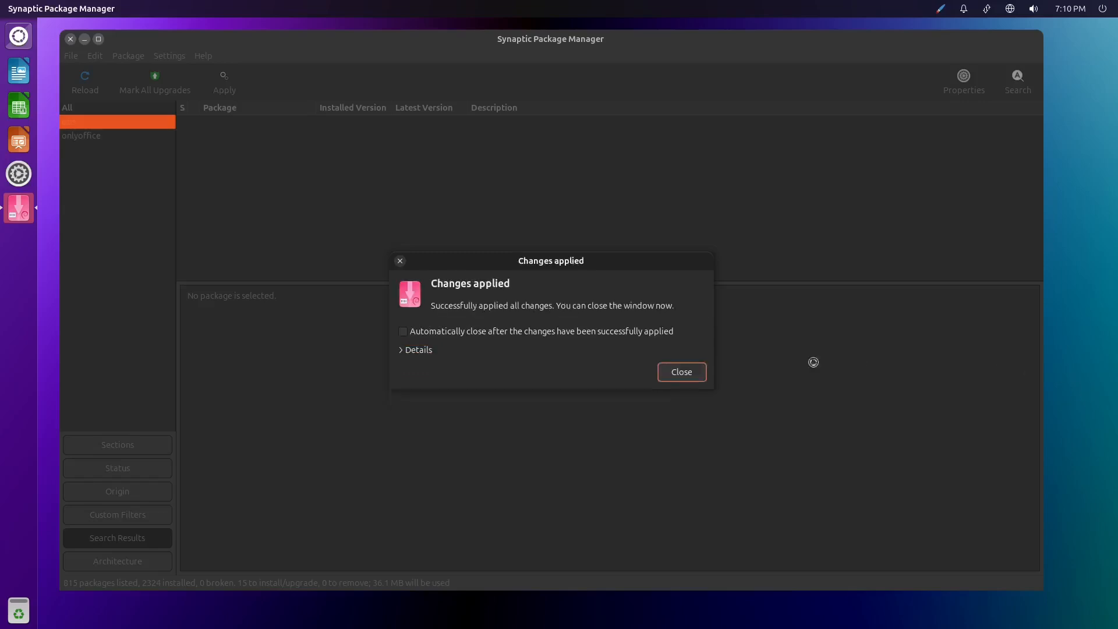
pyautogui.click(682, 373)
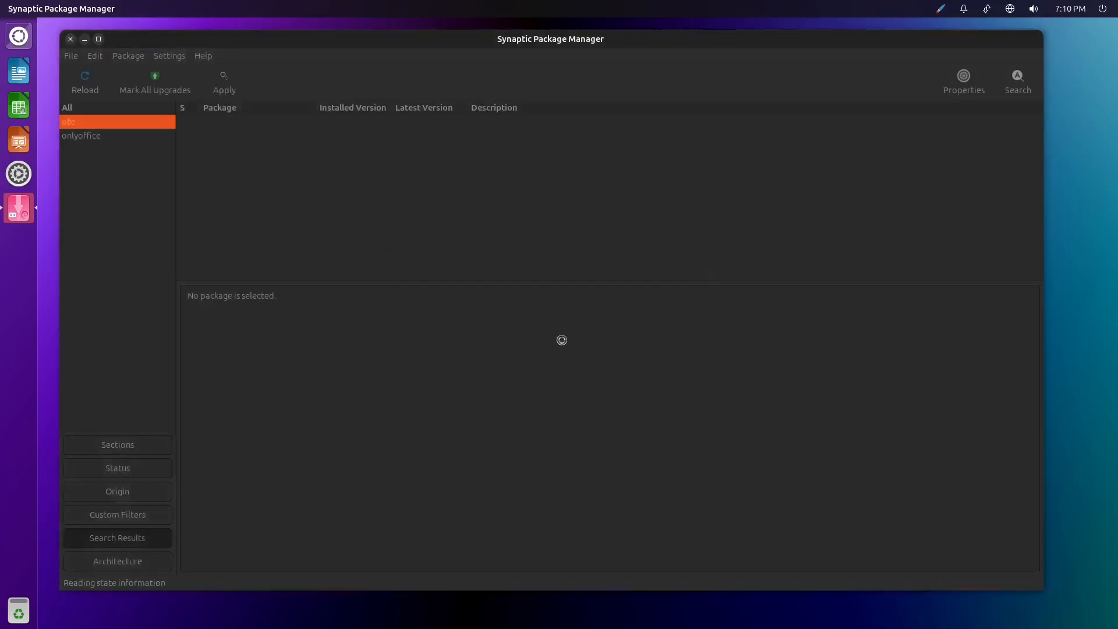
pyautogui.click(70, 40)
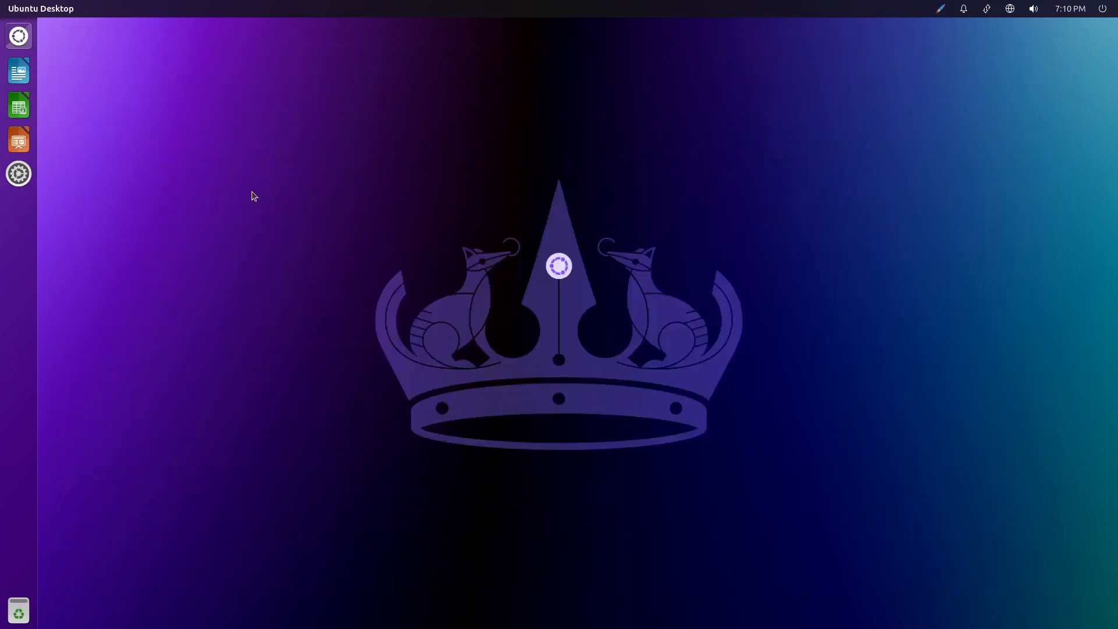
# Find OBS Studio among the installed applications in the Dash and launch it.
pyautogui.click(18, 36)
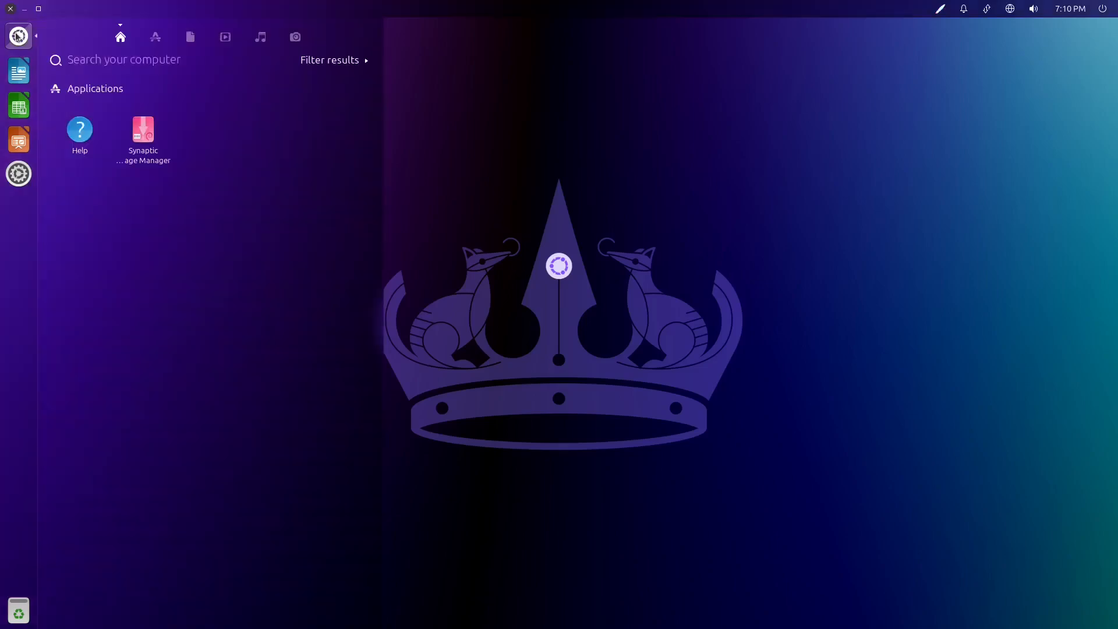
pyautogui.click(156, 37)
pyautogui.scroll(-5, 297, 393)
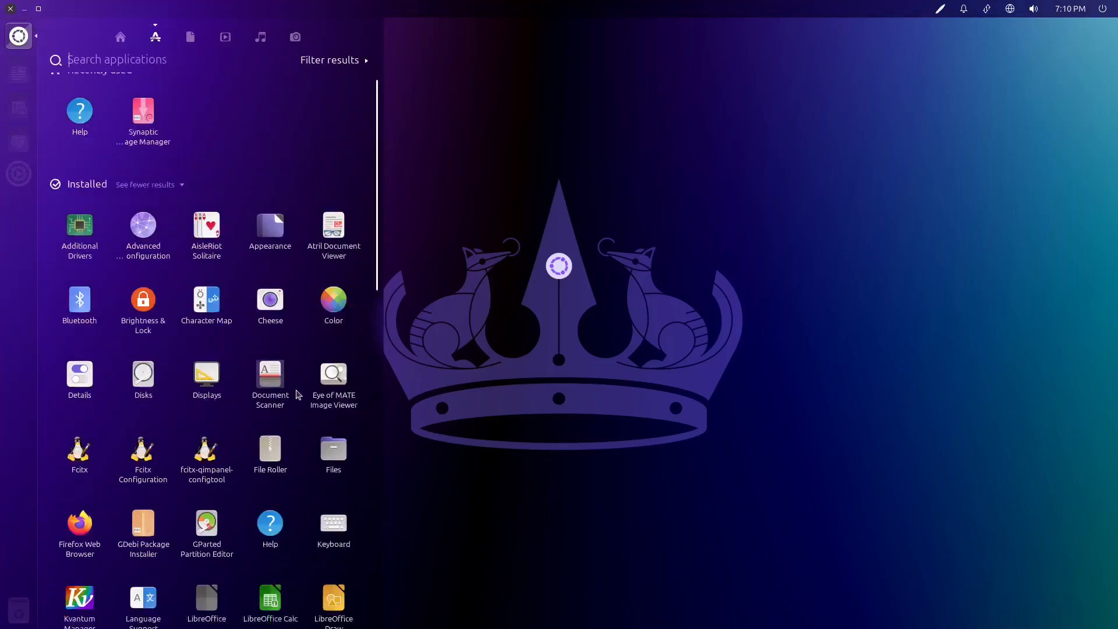
pyautogui.scroll(-5, 297, 396)
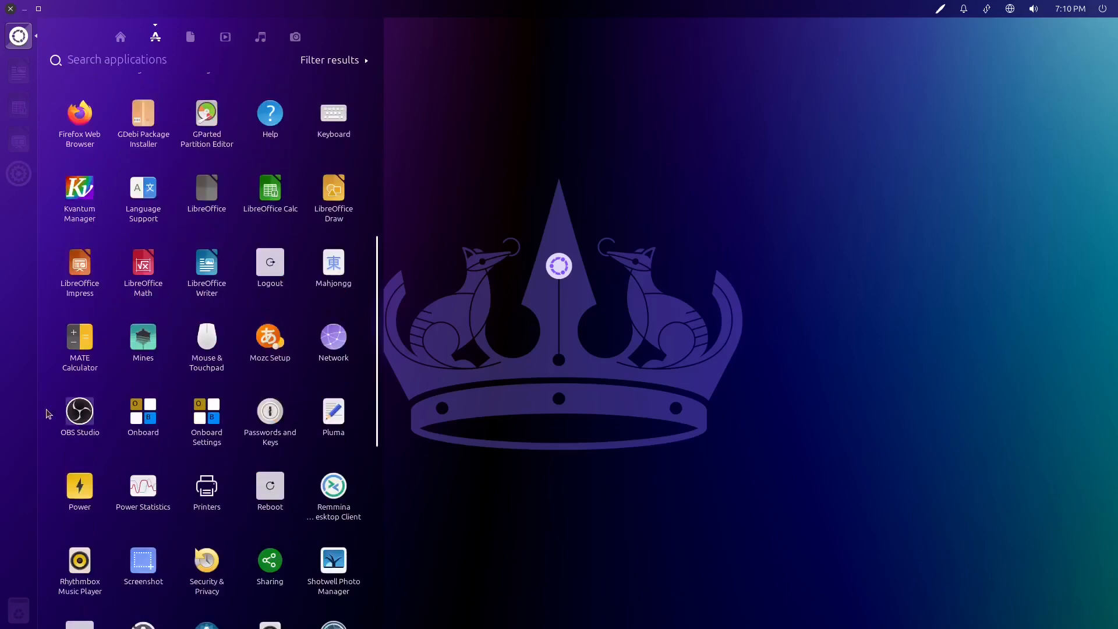
pyautogui.click(80, 412)
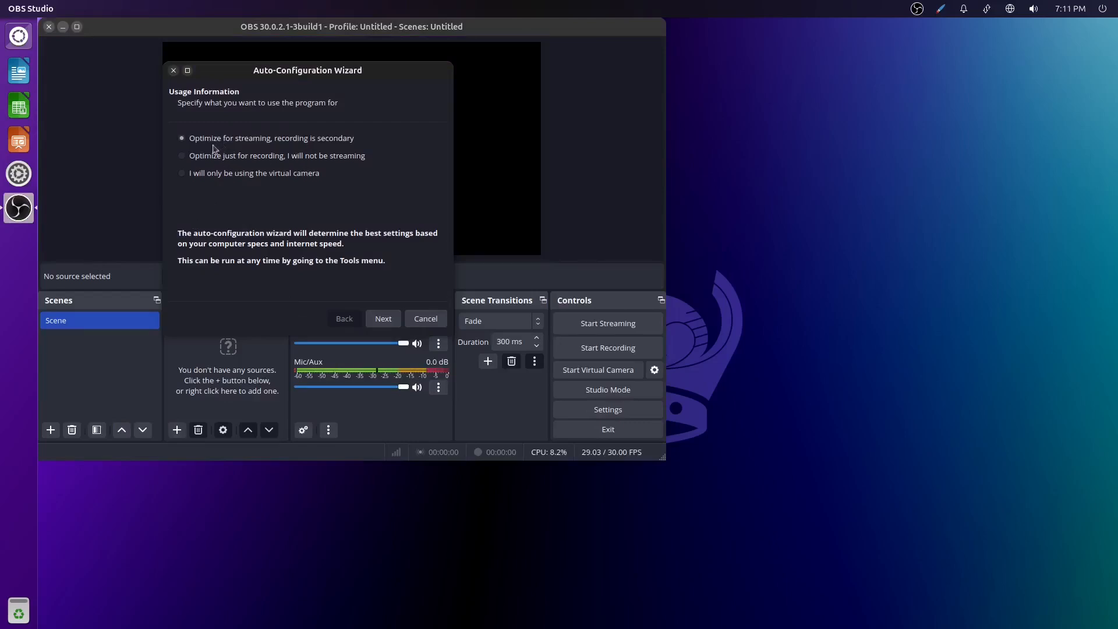
# Run the Auto-Configuration Wizard optimized just for recording with the default video settings, and move the wizard beside the main window.
pyautogui.click(205, 158)
pyautogui.click(384, 319)
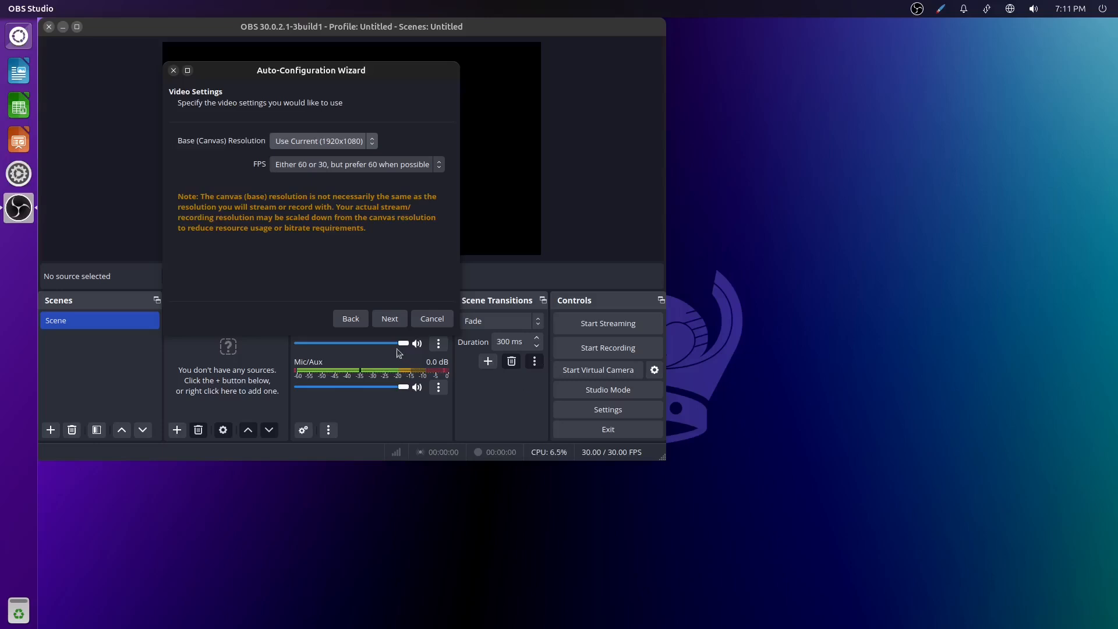
pyautogui.click(389, 318)
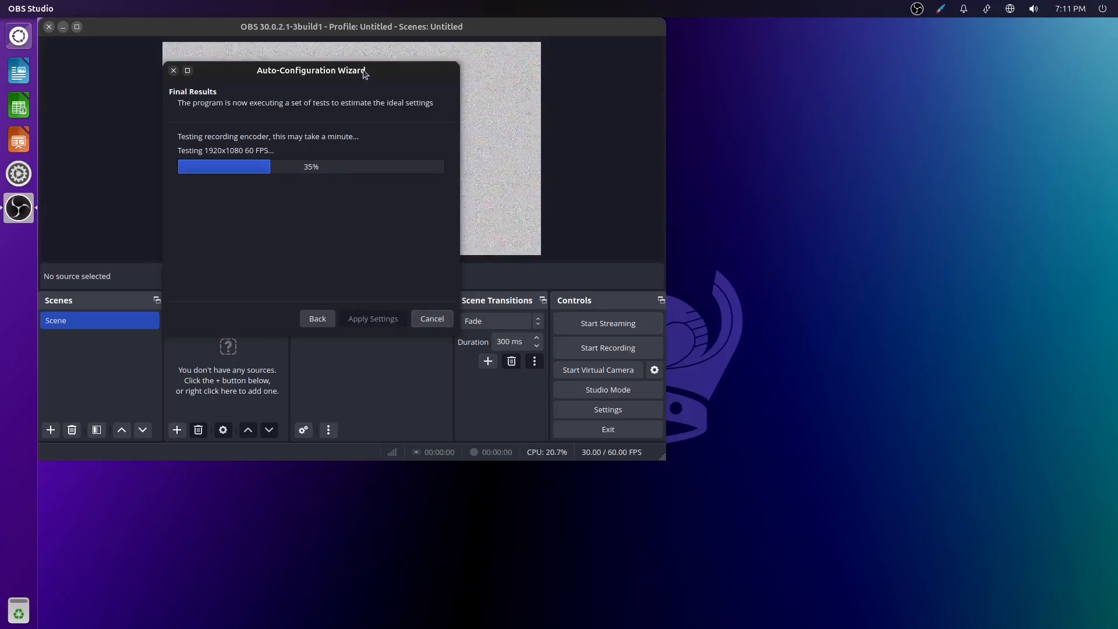
pyautogui.moveTo(364, 71); pyautogui.dragTo(888, 113)
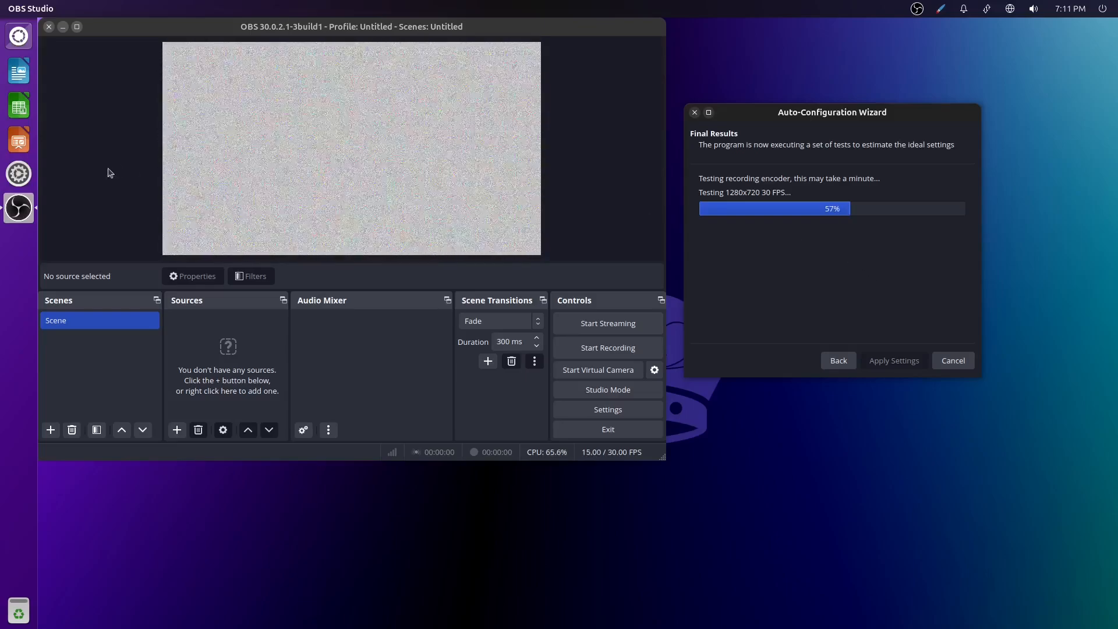
# Launch Firefox Web Browser from the Dash's applications view, and minimize its window.
pyautogui.click(20, 38)
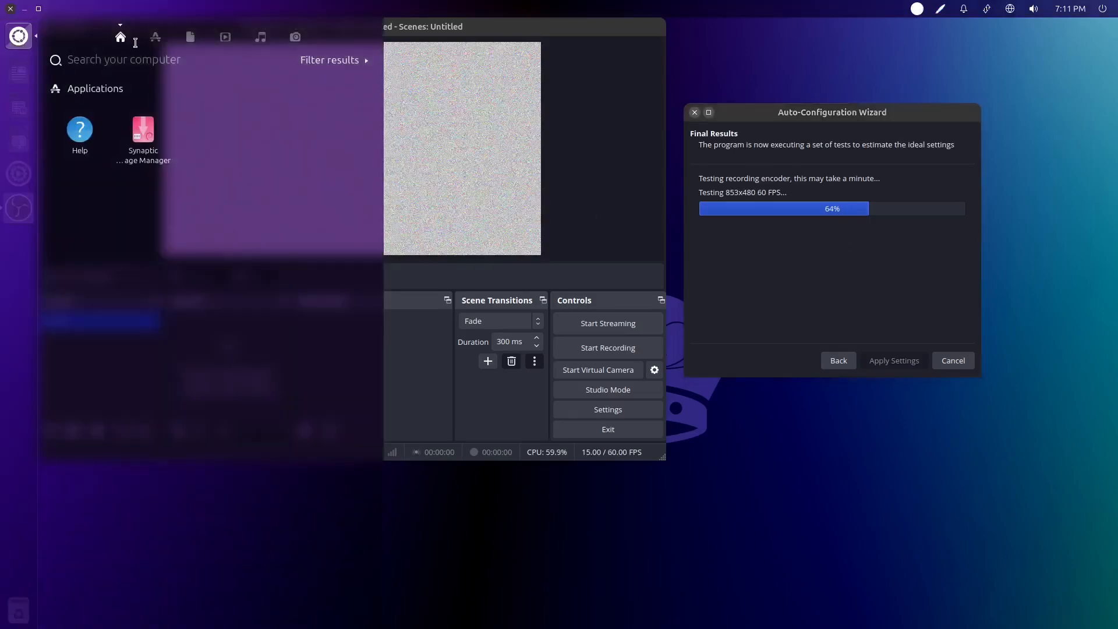
pyautogui.click(156, 37)
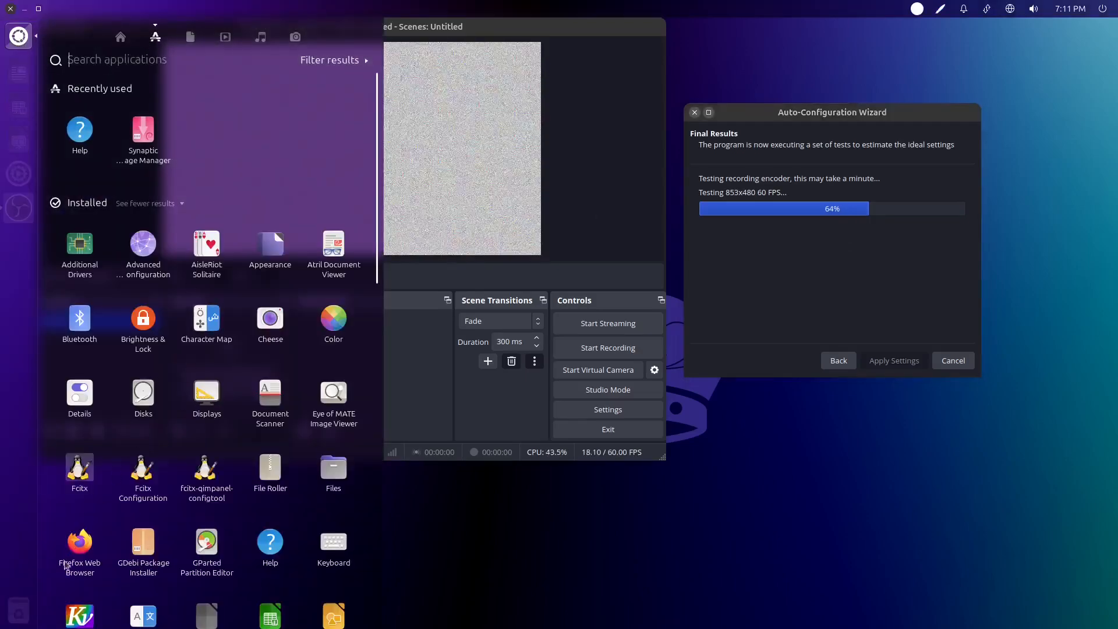
pyautogui.click(84, 558)
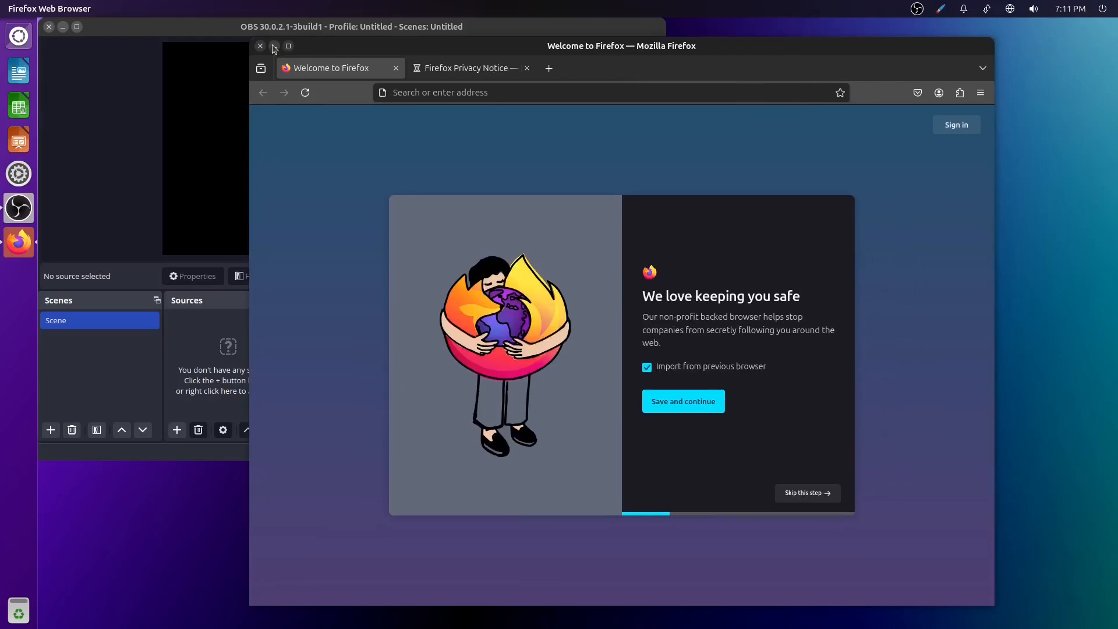
pyautogui.click(274, 46)
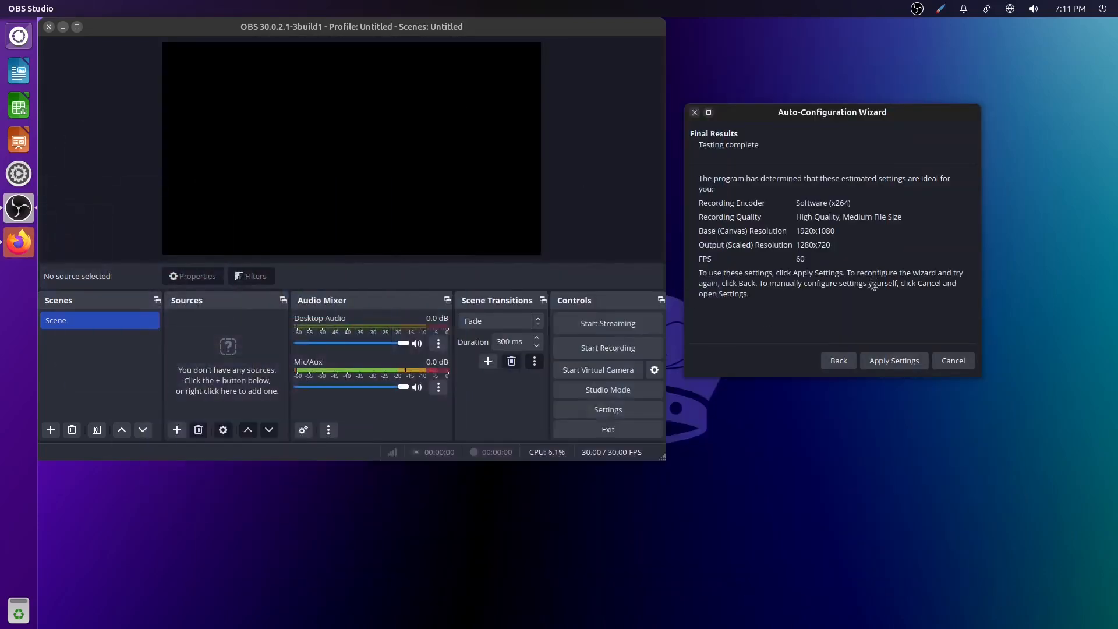
# Apply the wizard's recommended settings and lower the Mic/Aux volume to -6.1 dB.
pyautogui.click(894, 361)
pyautogui.click(897, 363)
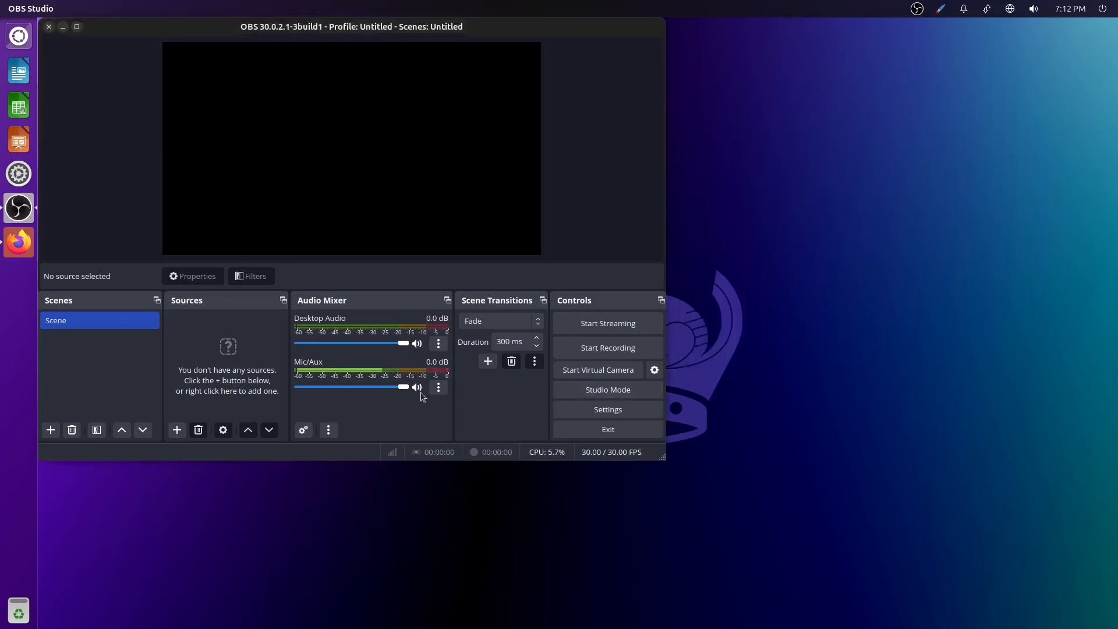
pyautogui.click(388, 388)
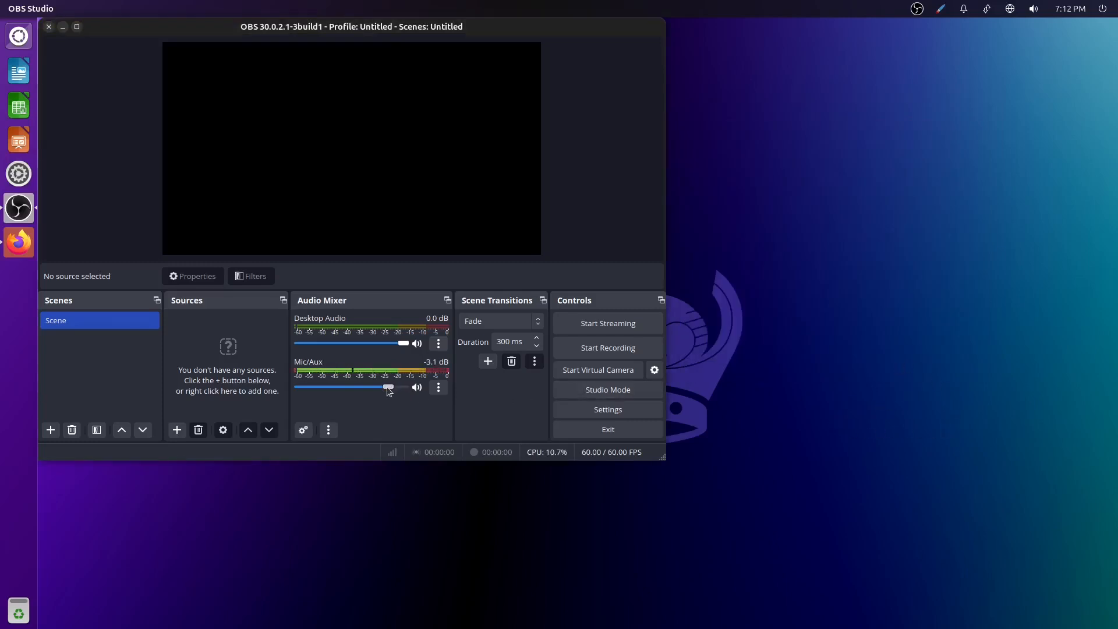
pyautogui.moveTo(388, 390); pyautogui.dragTo(379, 394)
pyautogui.moveTo(379, 387); pyautogui.dragTo(378, 388)
# Add a Screen Capture (XSHM) source for Screen Virtual-1 with its default properties, and move the main window away from the screen edge.
pyautogui.click(179, 429)
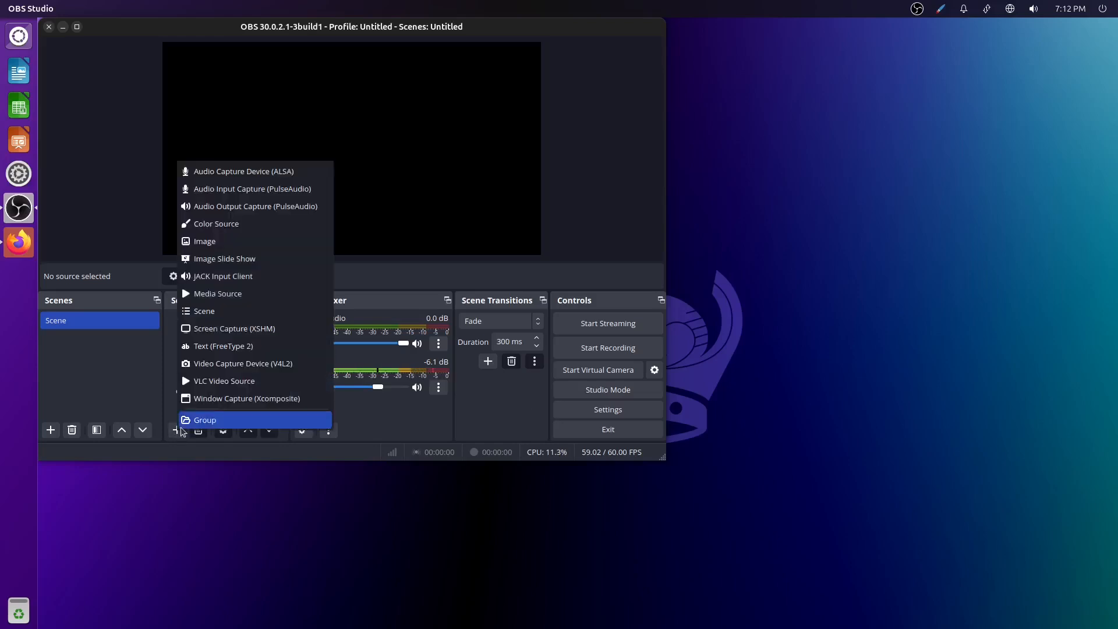
pyautogui.click(256, 329)
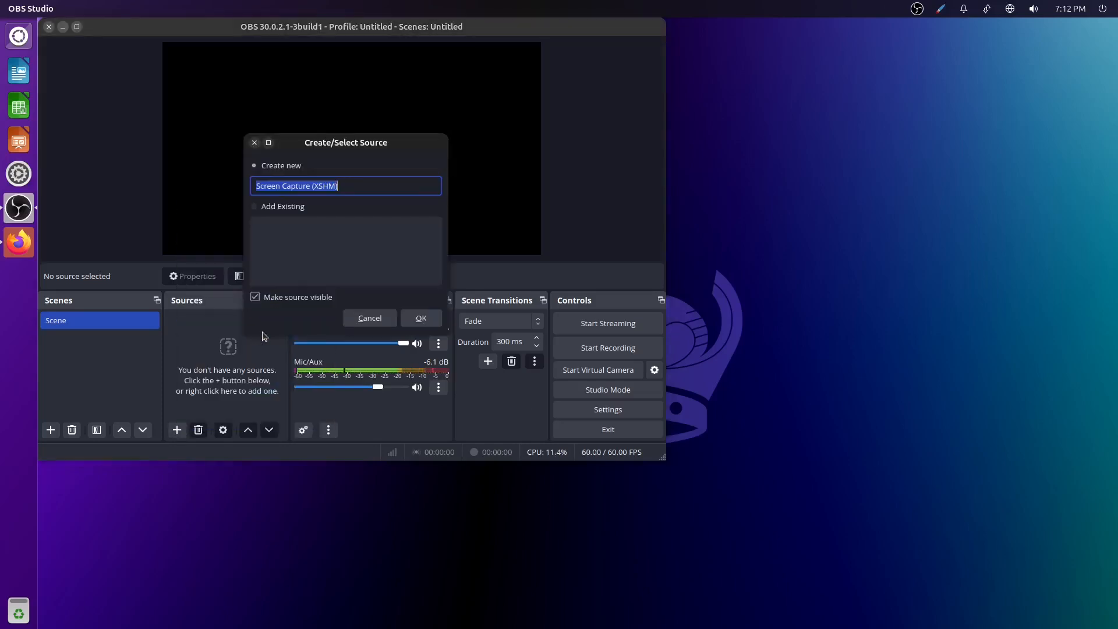
pyautogui.click(421, 318)
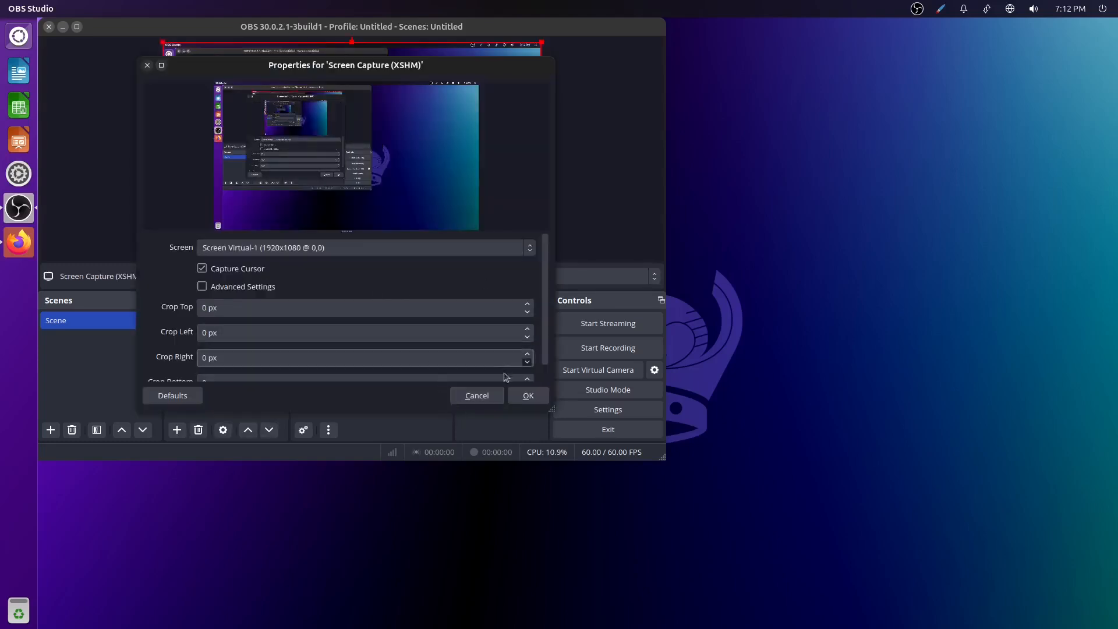
pyautogui.click(528, 396)
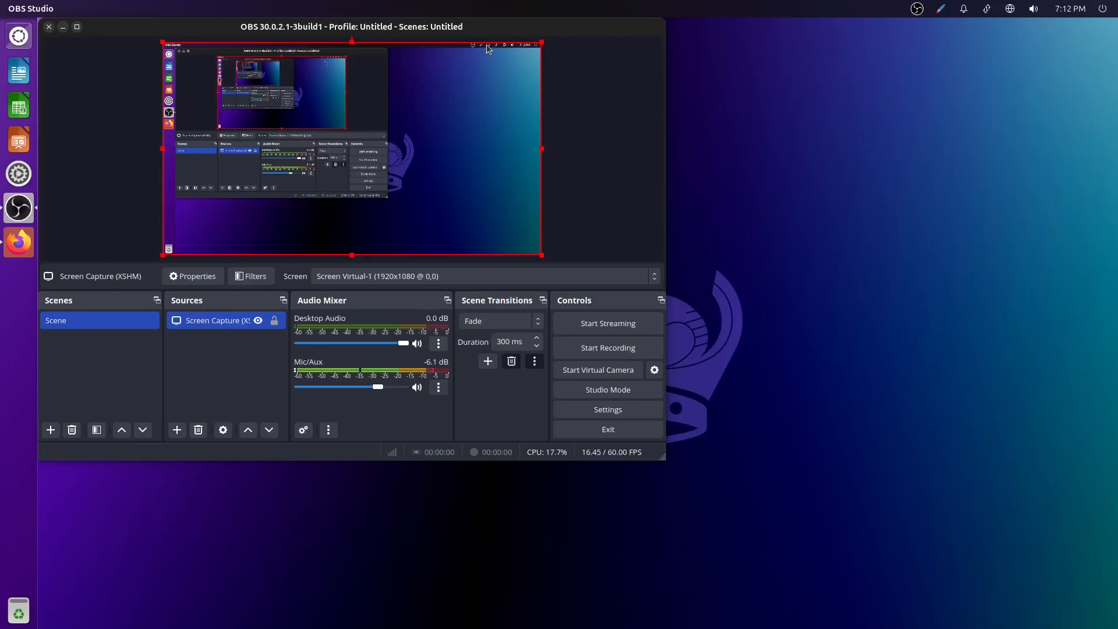
pyautogui.moveTo(119, 32); pyautogui.dragTo(233, 96)
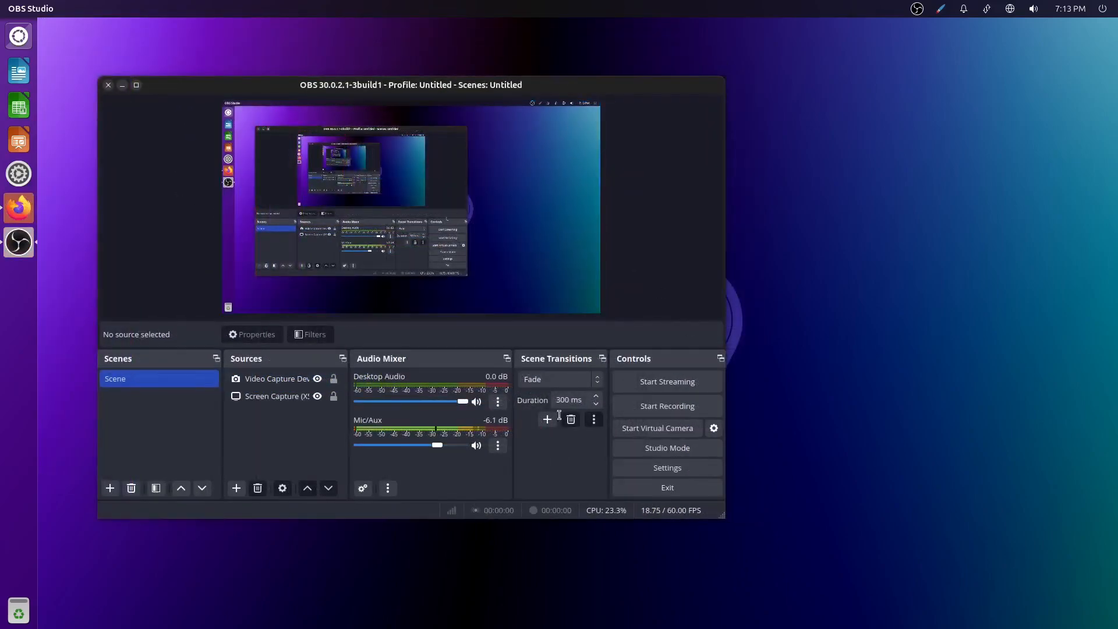
# Cancel launching a second OBS instance and remove the Video Capture Device source from the scene.
pyautogui.click(256, 398)
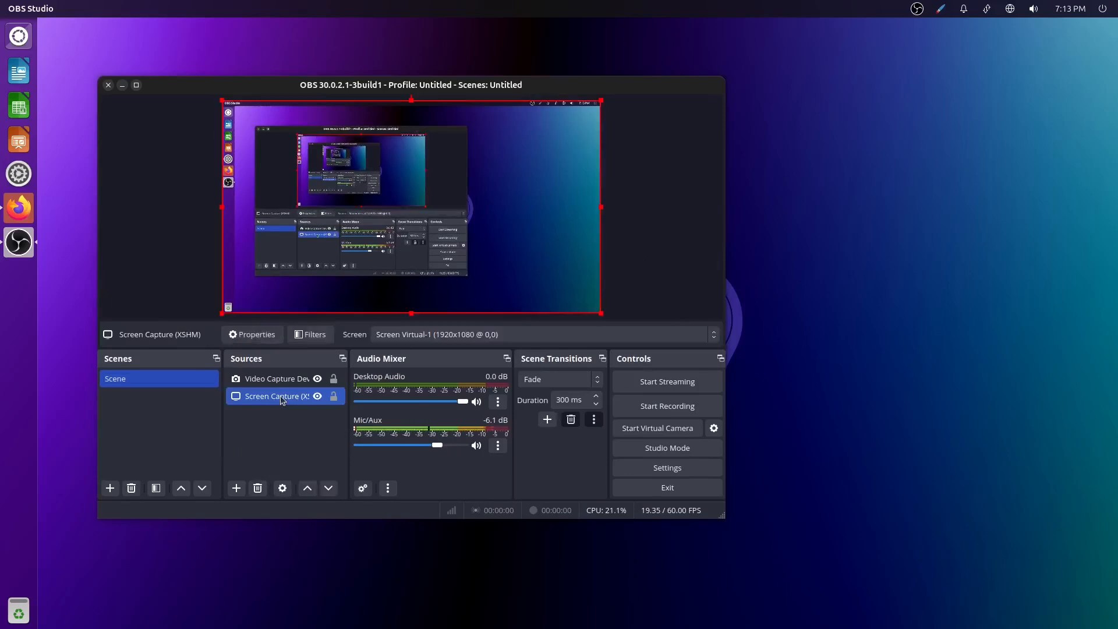
pyautogui.click(280, 378)
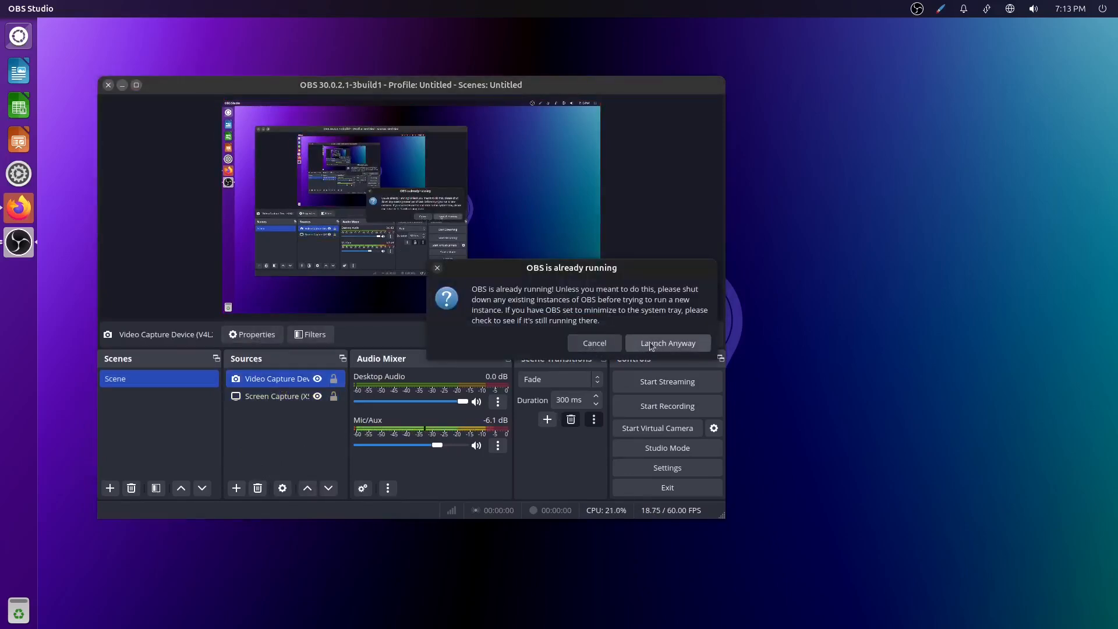
pyautogui.click(596, 344)
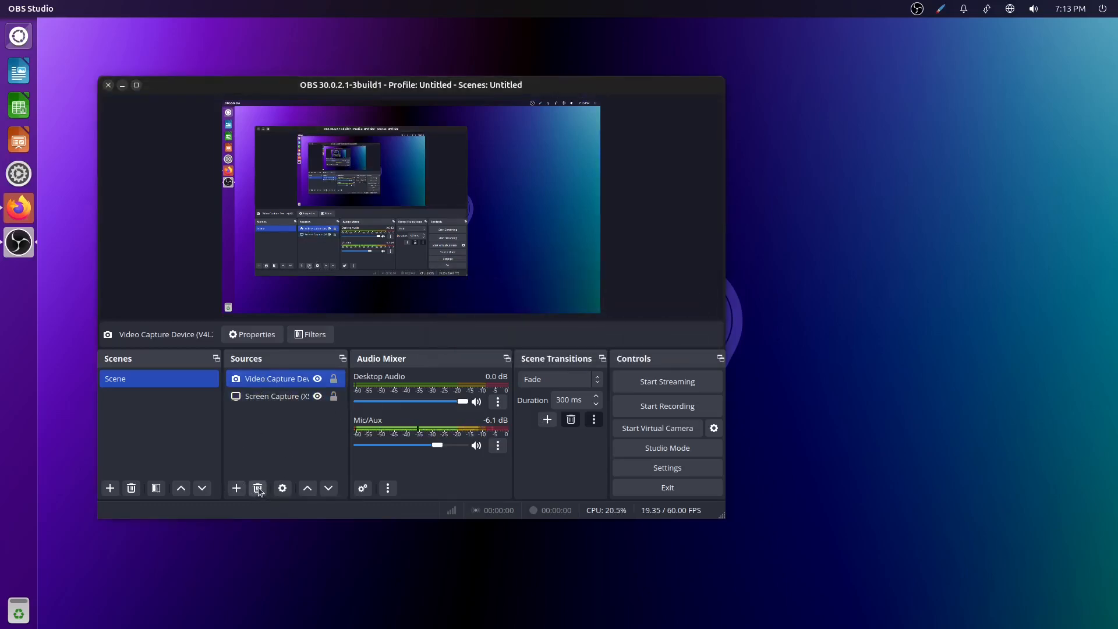
pyautogui.click(258, 488)
pyautogui.click(512, 317)
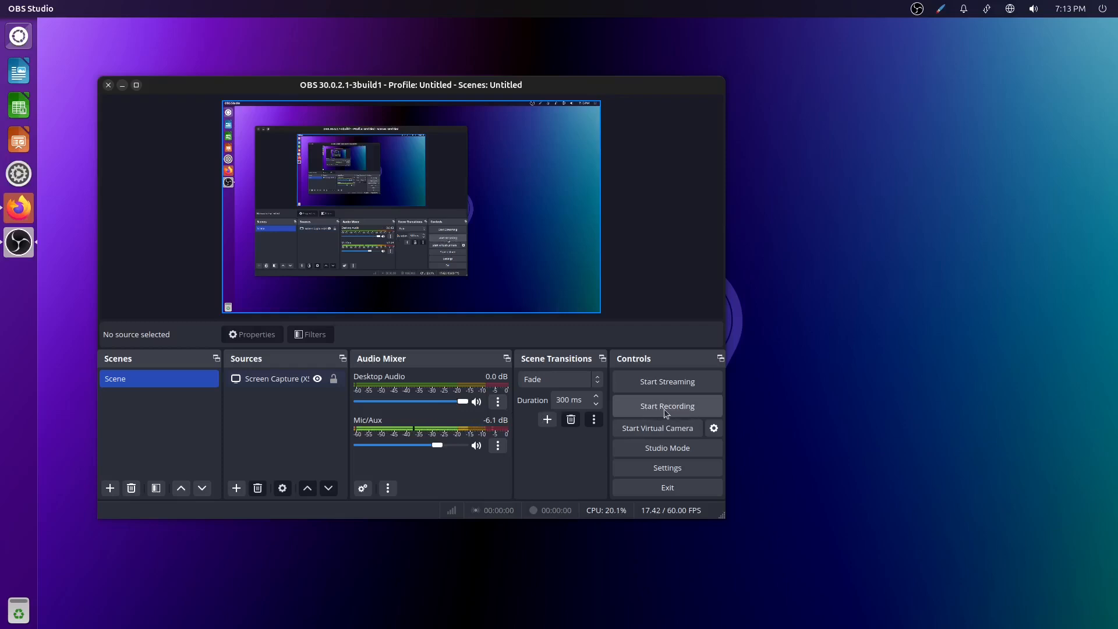
# Set the recording format to MPEG-4 (.mp4) in the output settings, and close OBS Studio.
pyautogui.click(669, 466)
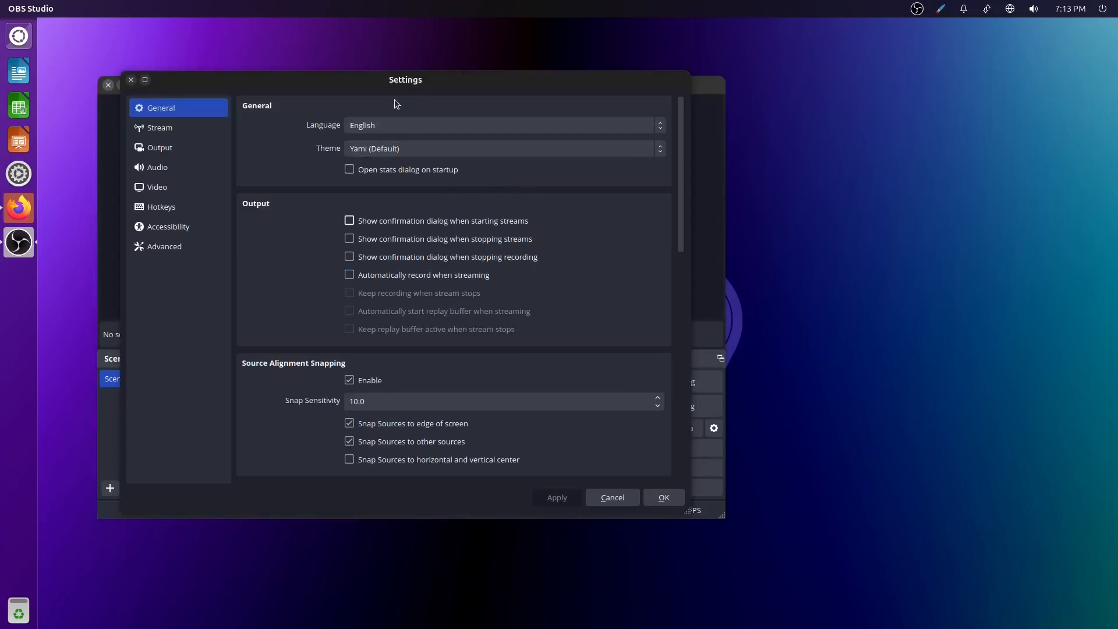
pyautogui.moveTo(456, 89); pyautogui.dragTo(763, 114)
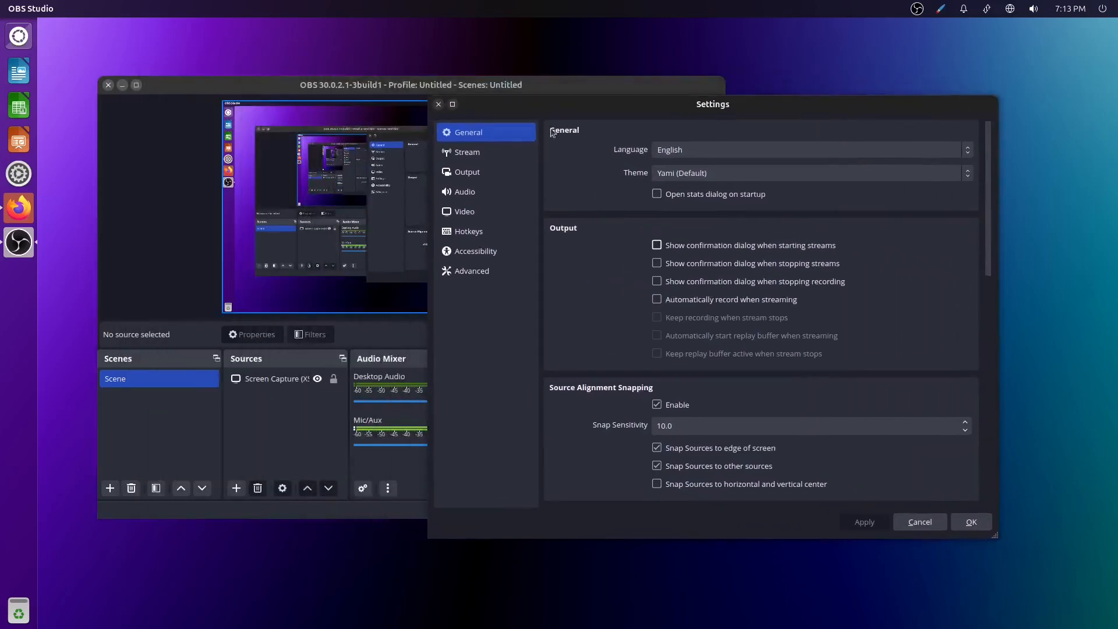
pyautogui.click(480, 154)
pyautogui.click(487, 173)
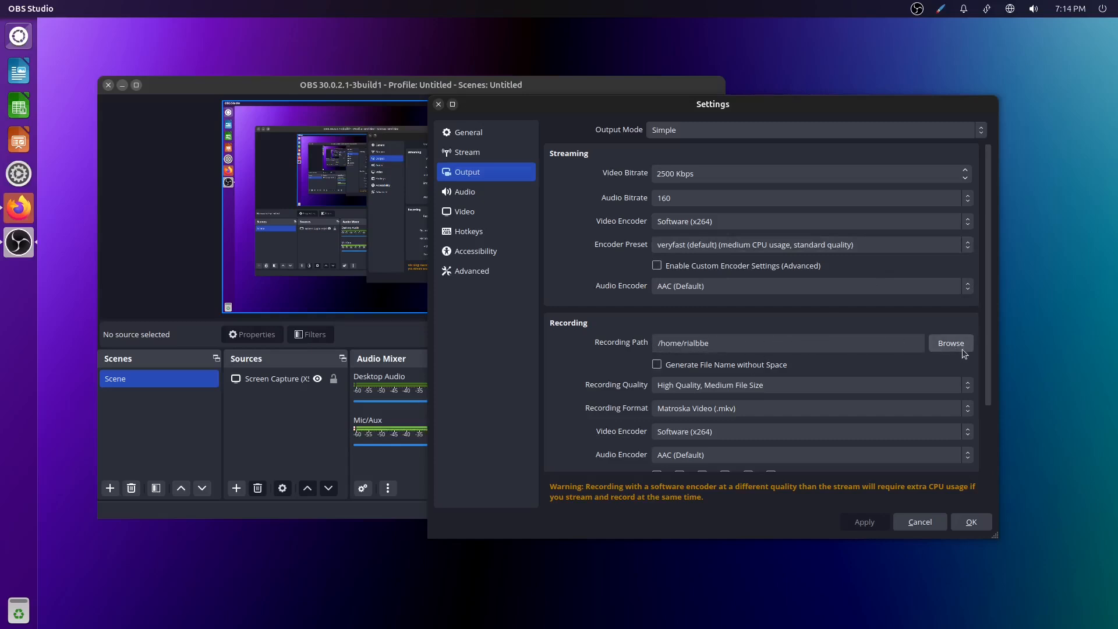
pyautogui.click(757, 410)
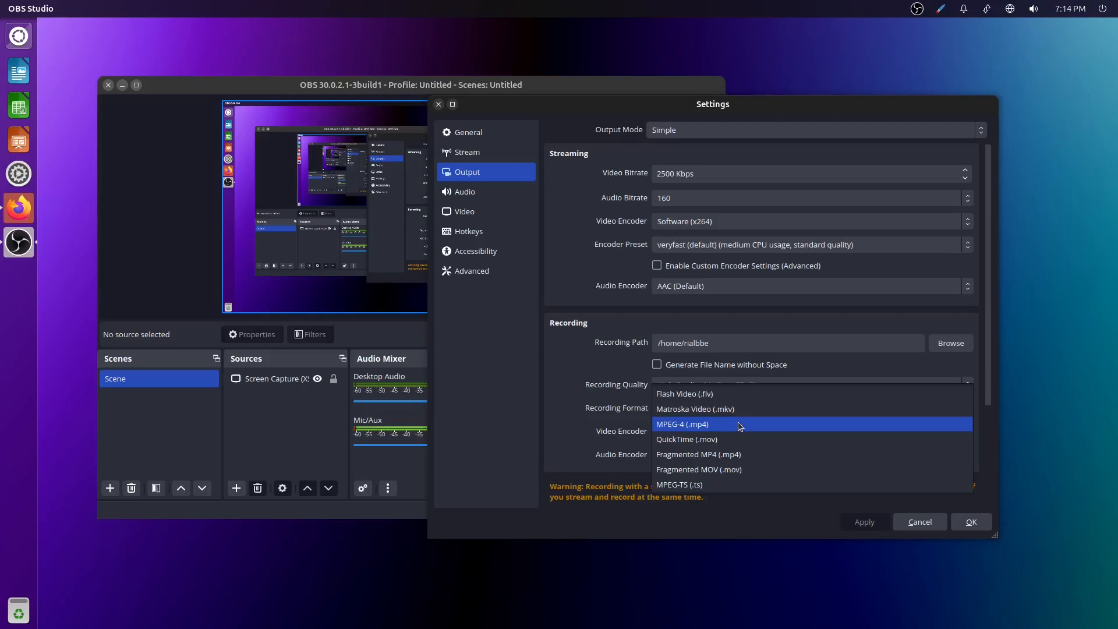
pyautogui.click(739, 424)
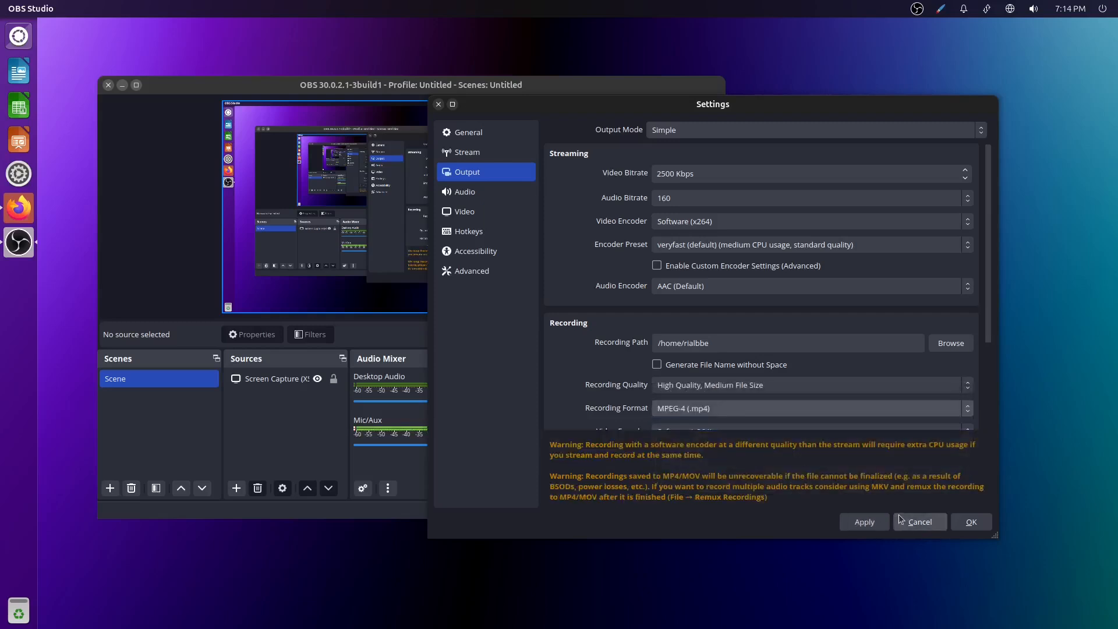
pyautogui.click(968, 521)
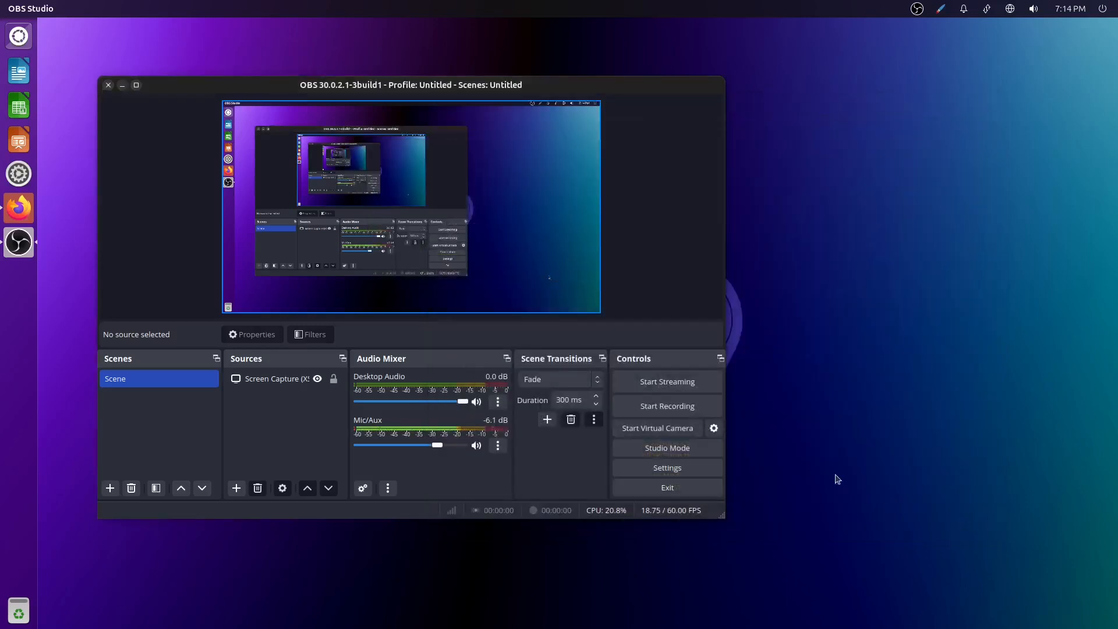
pyautogui.click(109, 85)
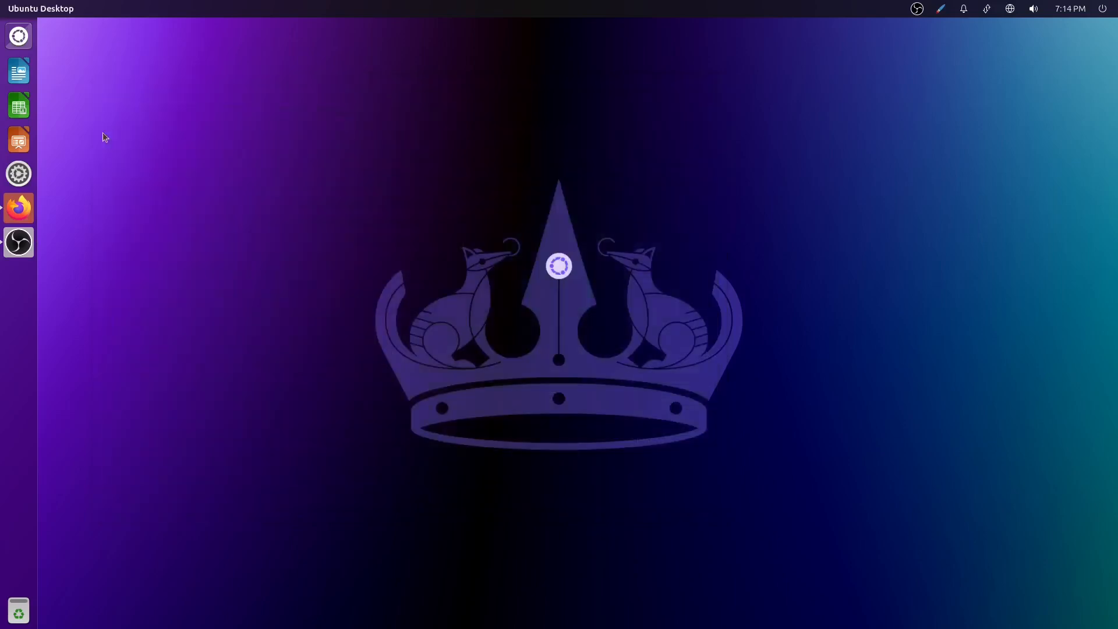
# Switch to Firefox, skip all the welcome steps and start browsing.
pyautogui.click(19, 208)
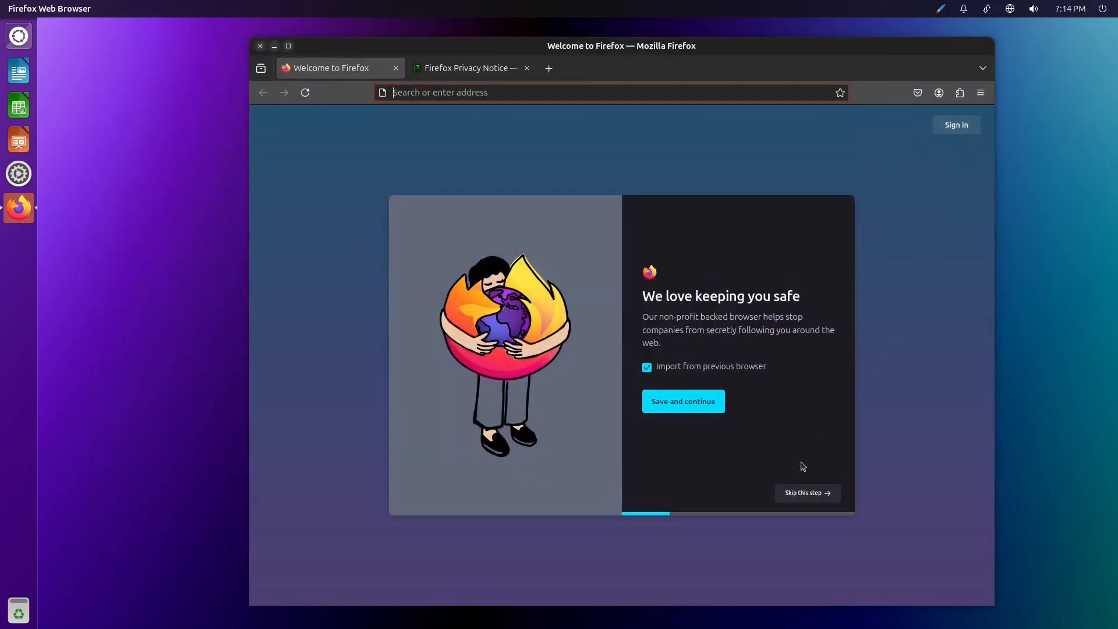
pyautogui.click(828, 494)
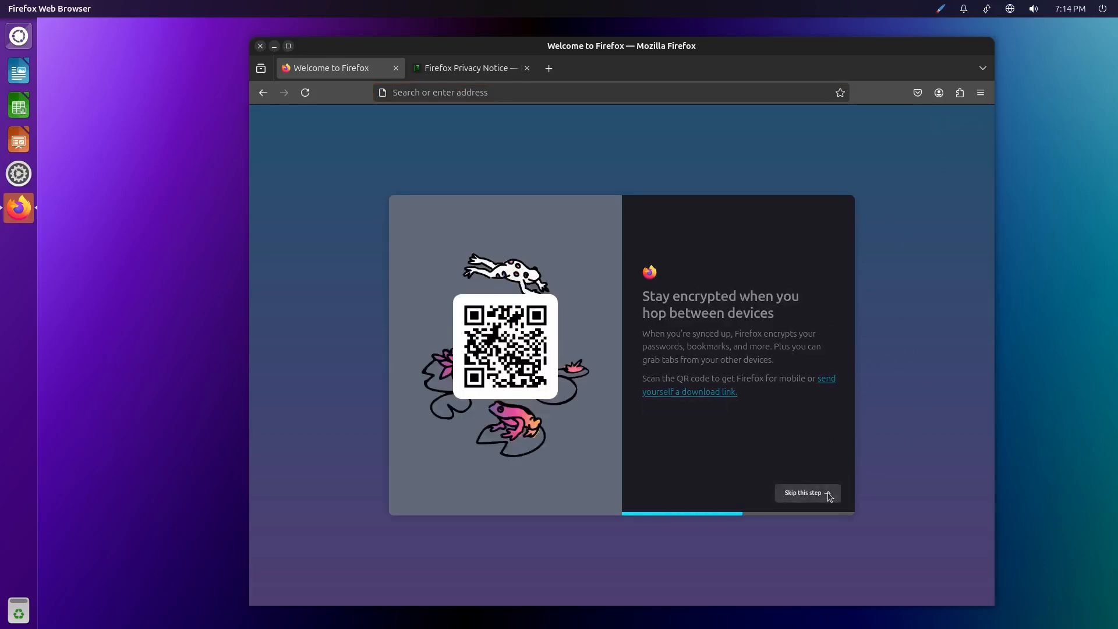
pyautogui.click(829, 495)
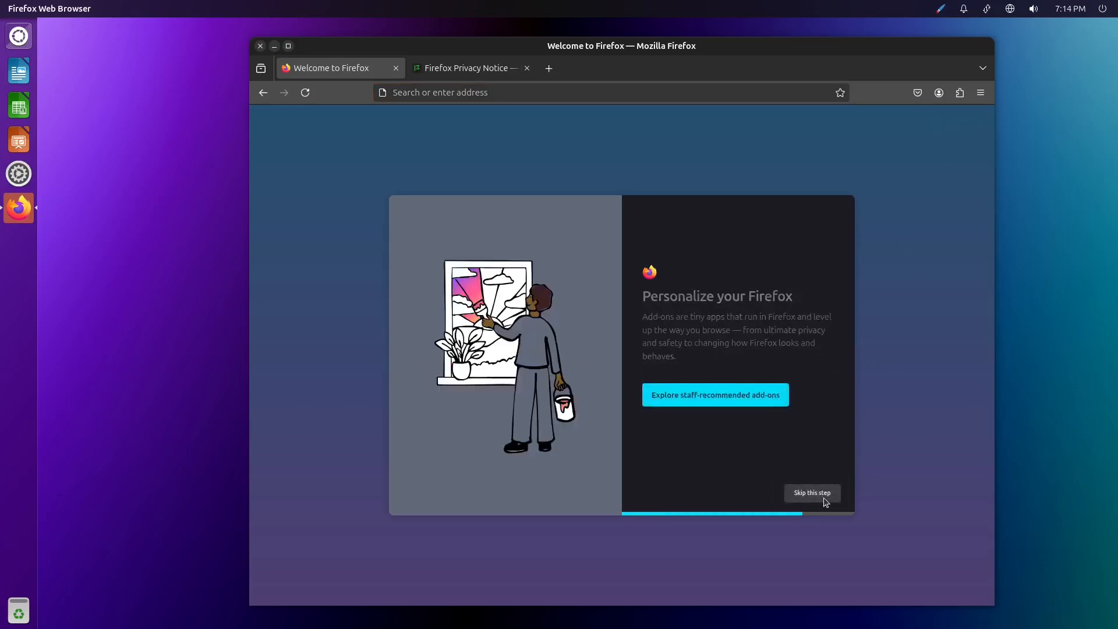
pyautogui.click(825, 499)
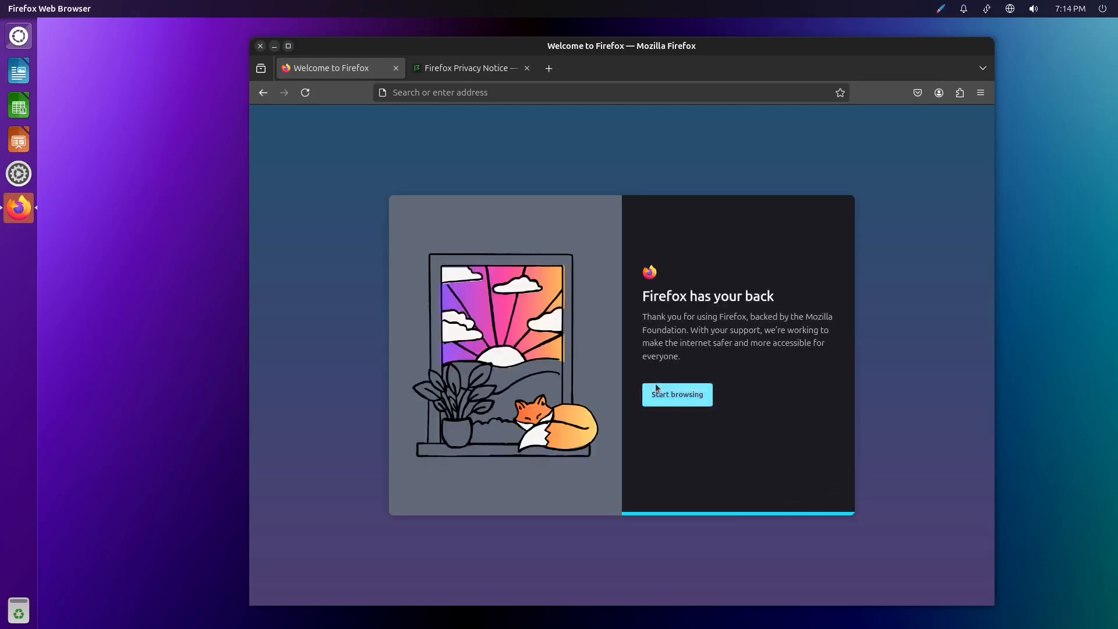
pyautogui.click(677, 396)
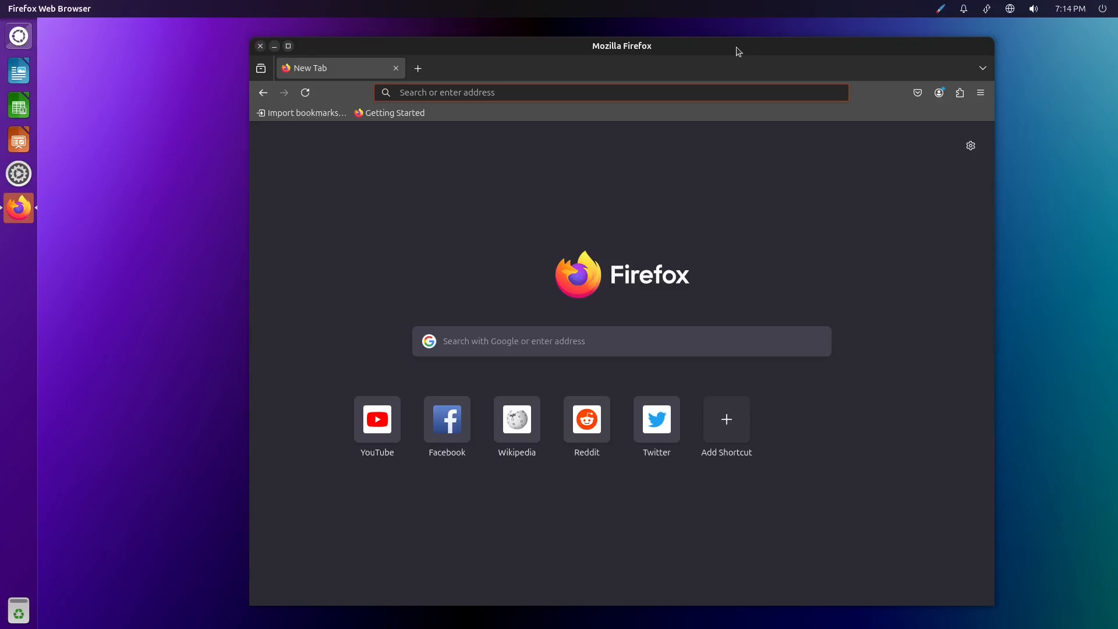
# Open flathub.org and maximize the browser window to view its home page.
pyautogui.moveTo(736, 52); pyautogui.dragTo(650, 37)
pyautogui.click(435, 80)
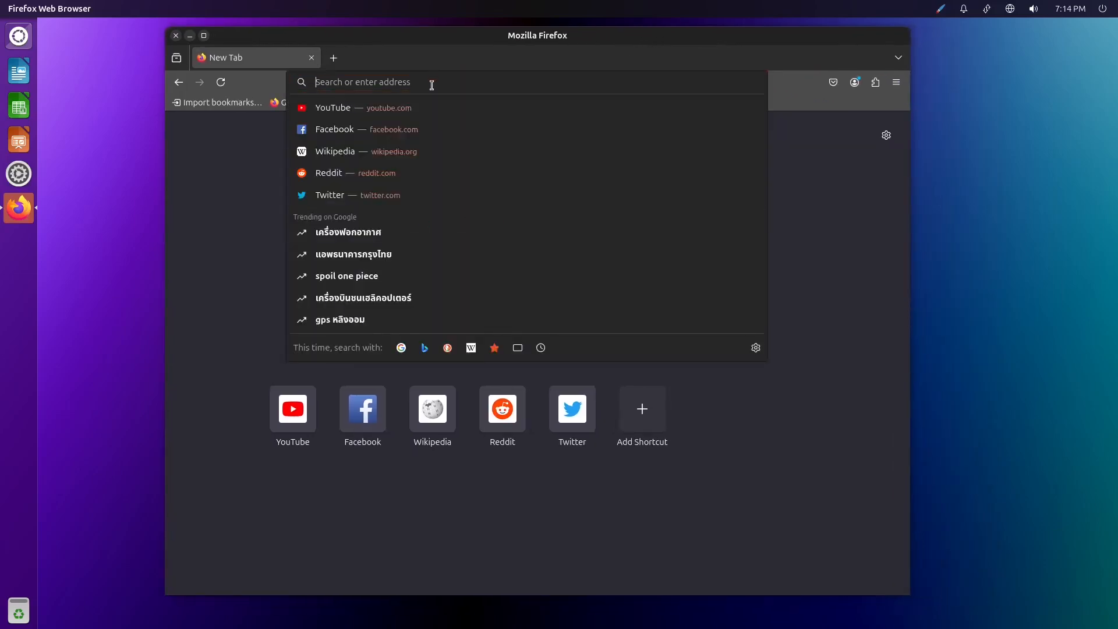
pyautogui.write('flathub.org')
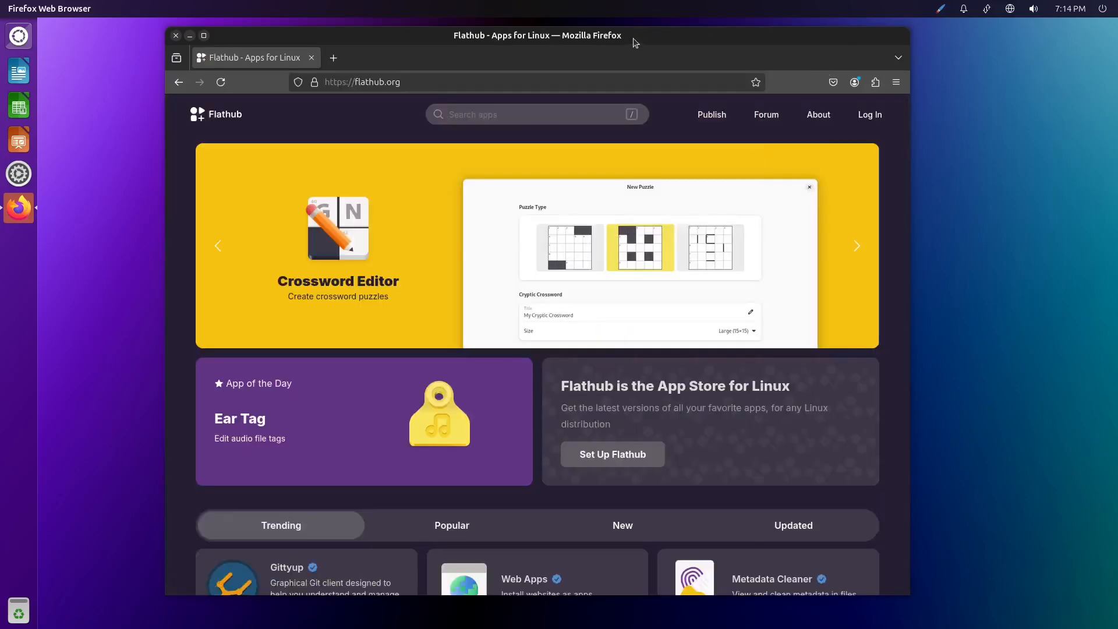
pyautogui.doubleClick(634, 37)
pyautogui.scroll(-2, 1064, 337)
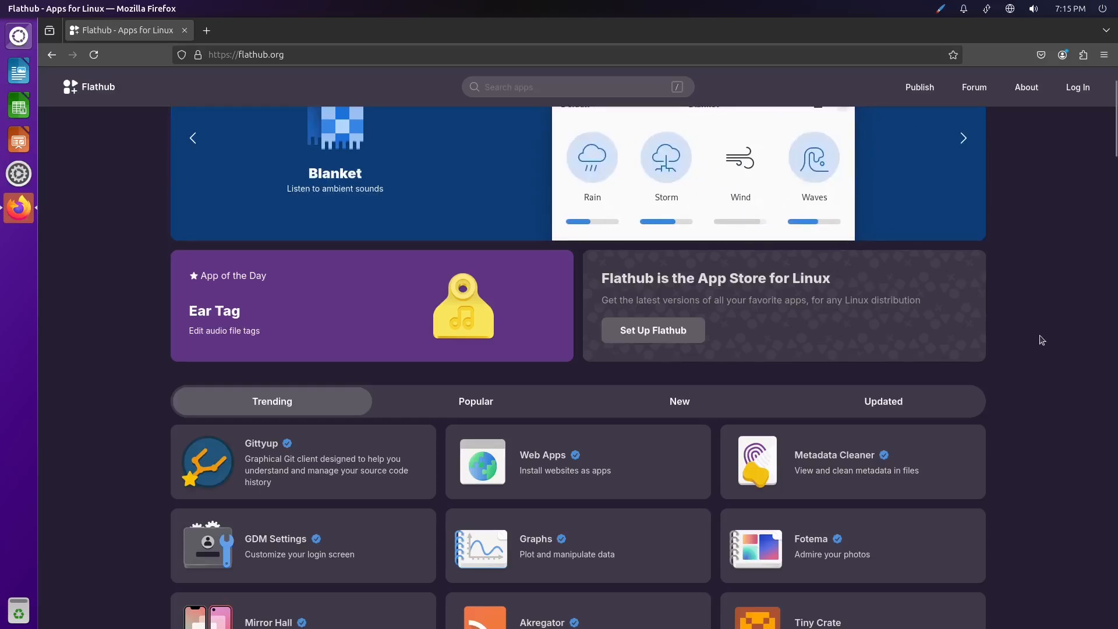
# Search Flathub for "onlyoffice", open the ONLYOFFICE Desktop Editors page and download its Flatpak installation file.
pyautogui.click(569, 87)
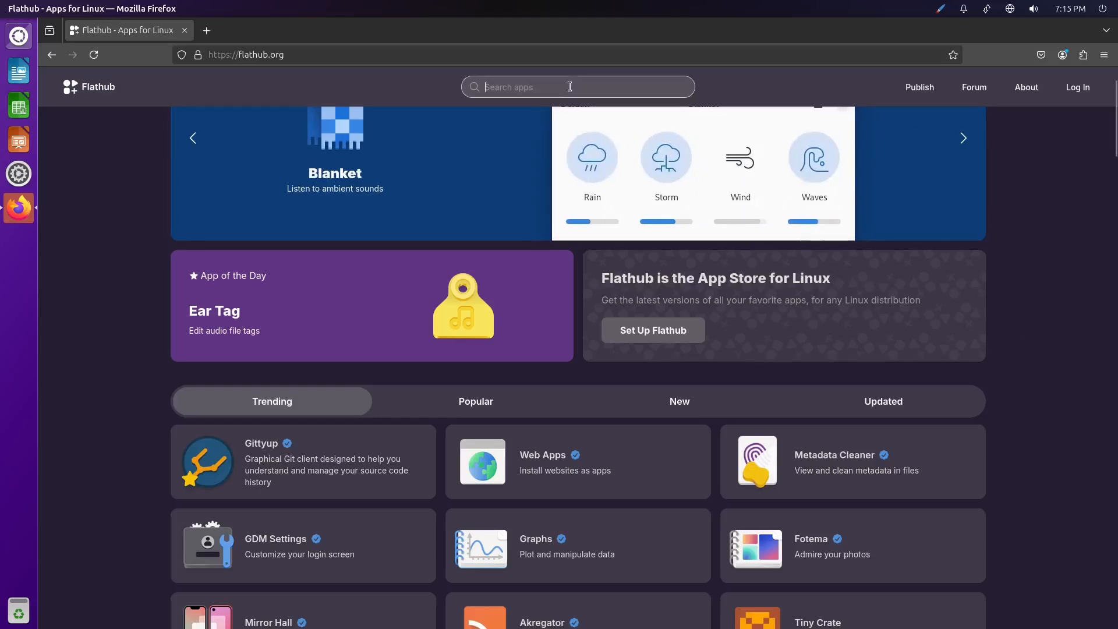
pyautogui.write('on')
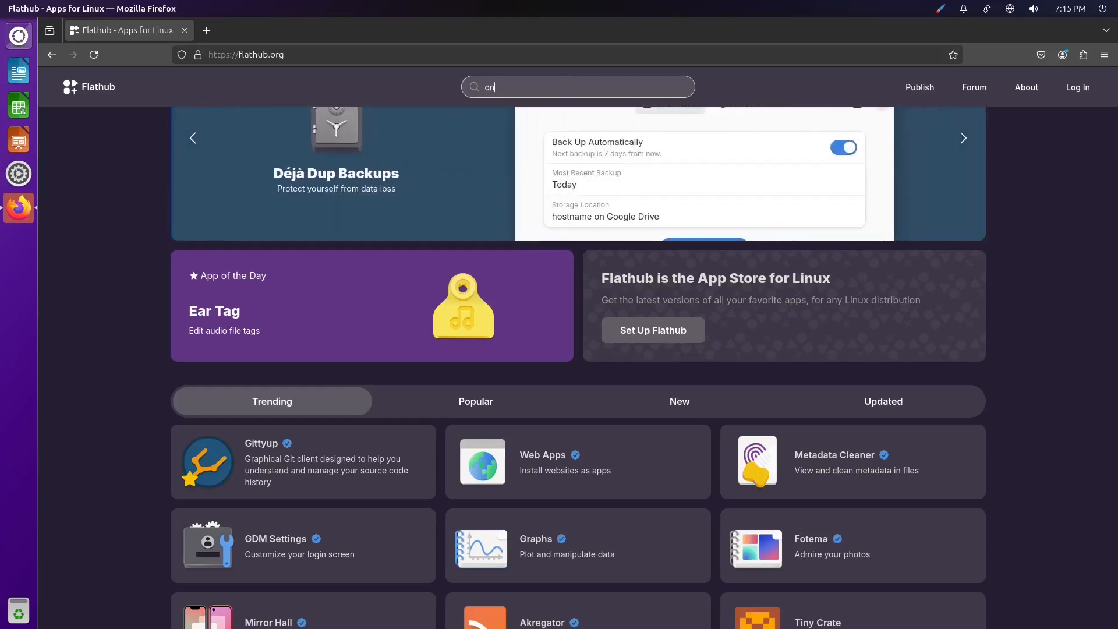
pyautogui.write('lyoffice')
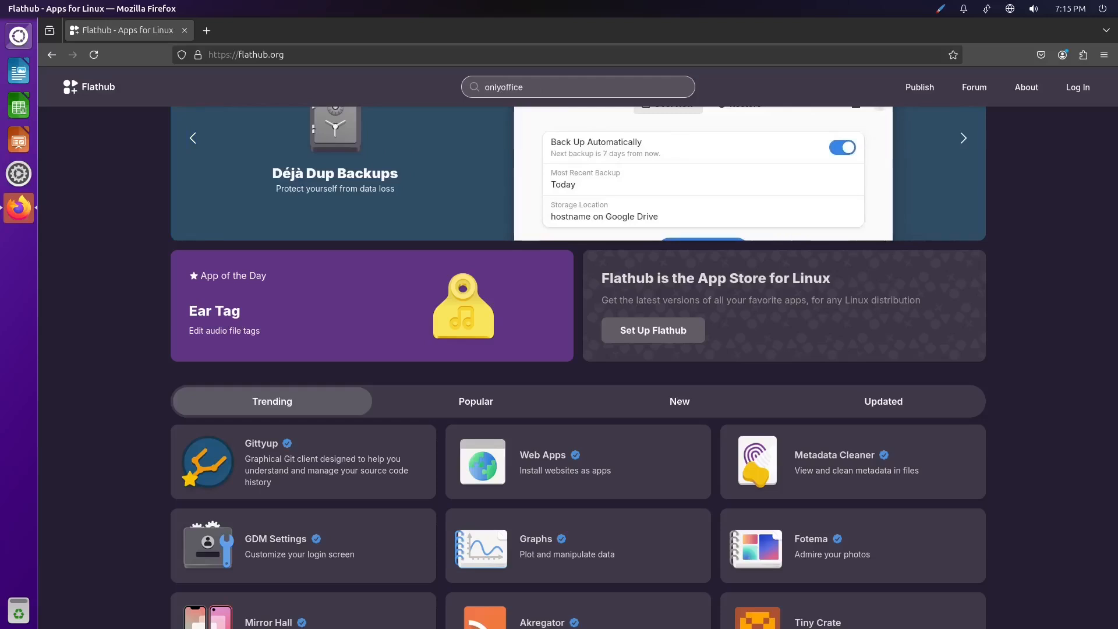
pyautogui.press('Return')
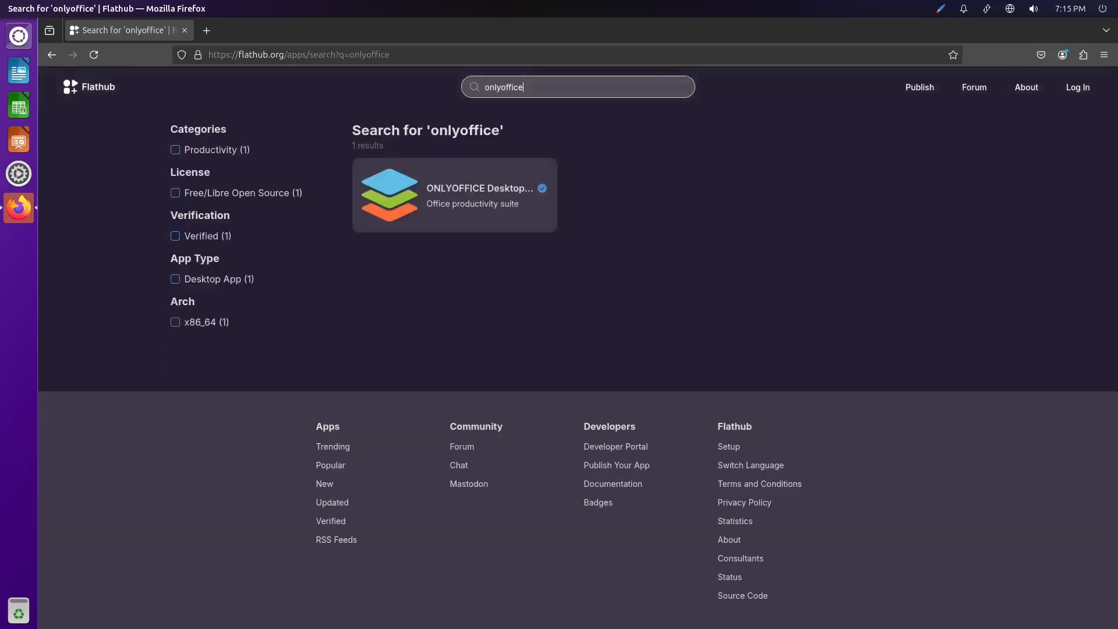
pyautogui.click(455, 198)
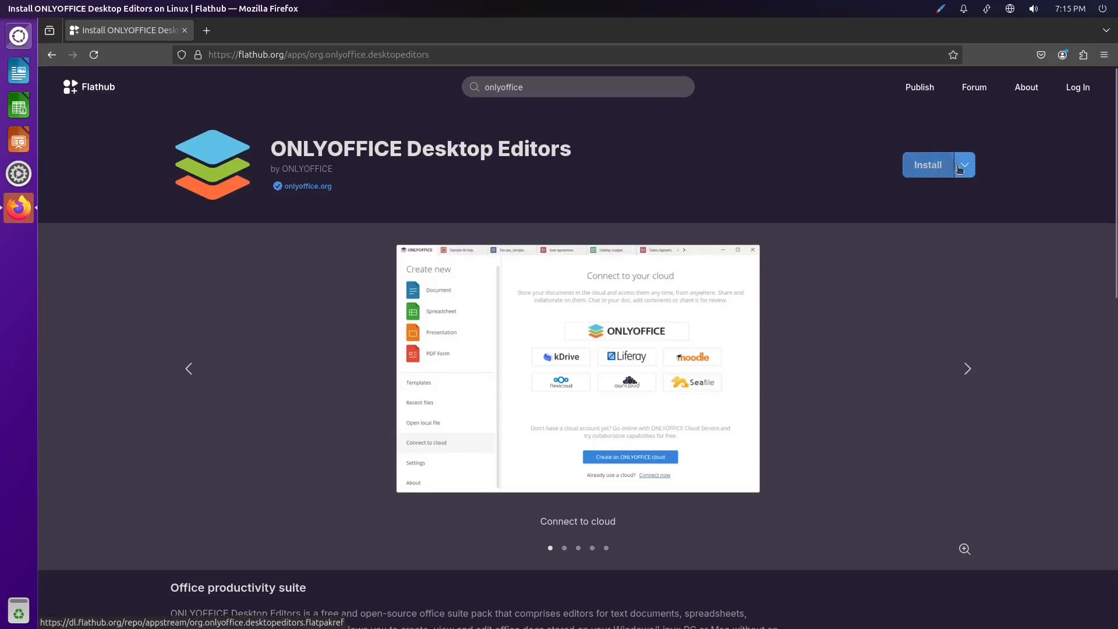
pyautogui.click(936, 170)
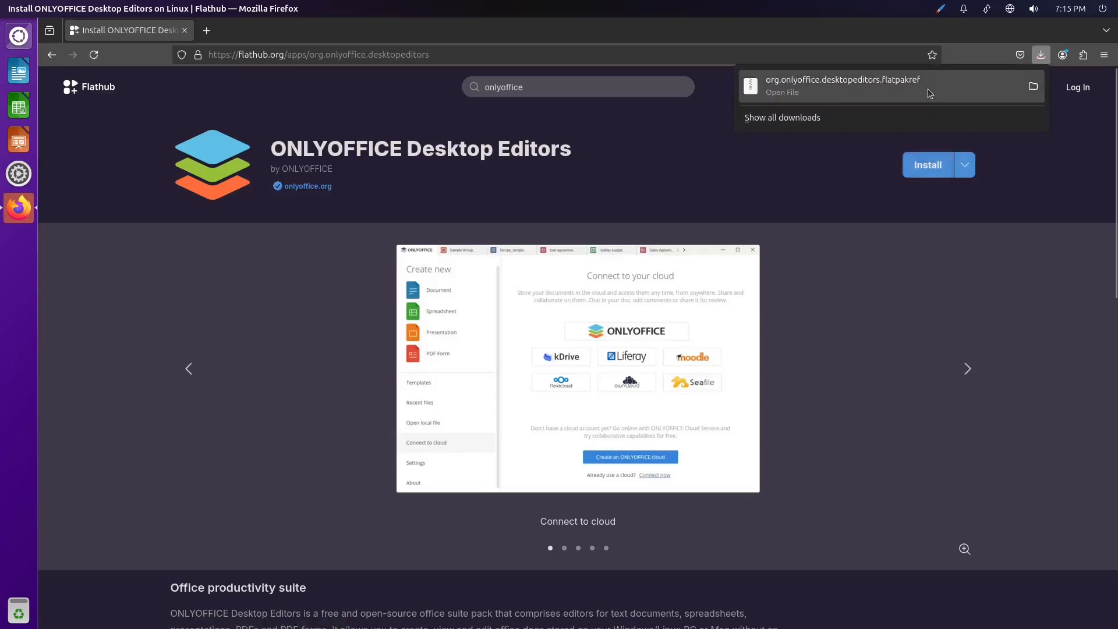
# Go to the ONLYOFFICE website at onlyoffice.com.
pyautogui.click(430, 55)
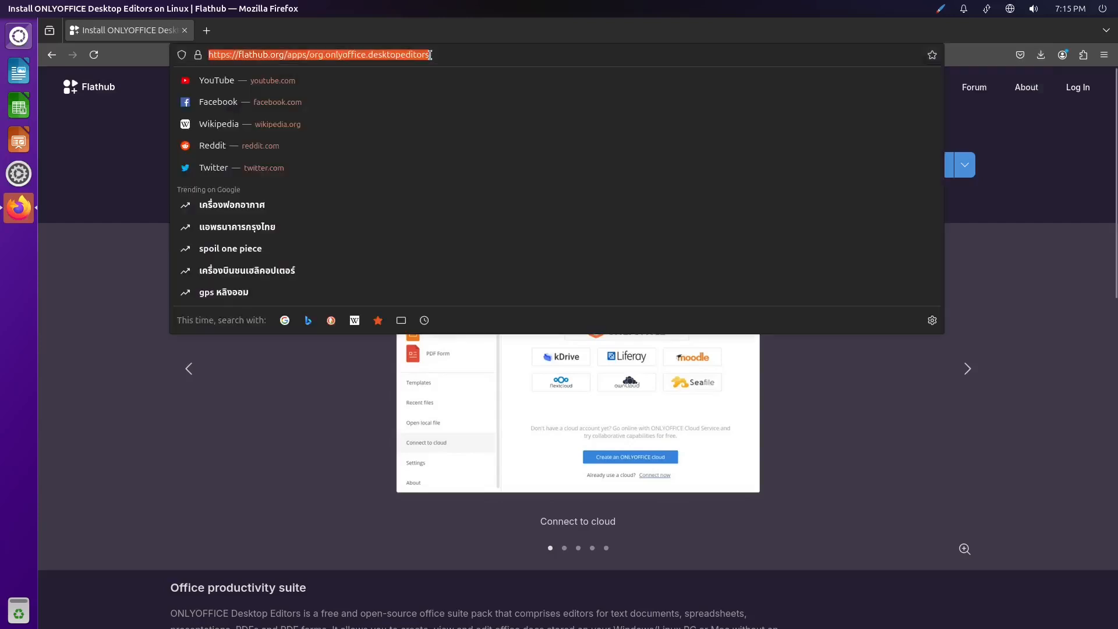
pyautogui.write('o')
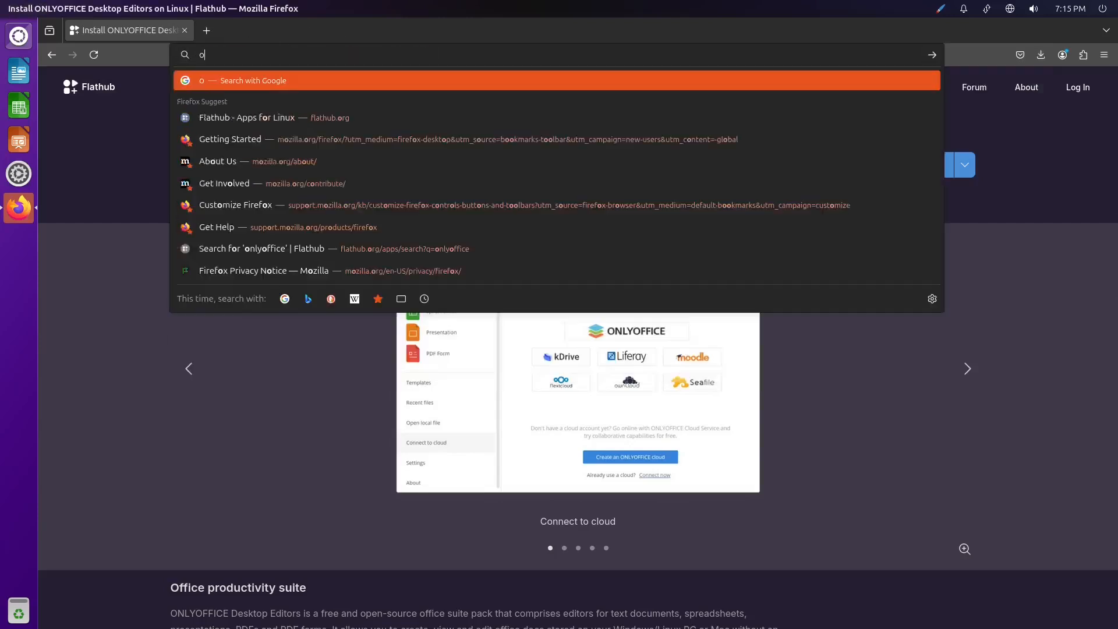
pyautogui.write('nlyoff')
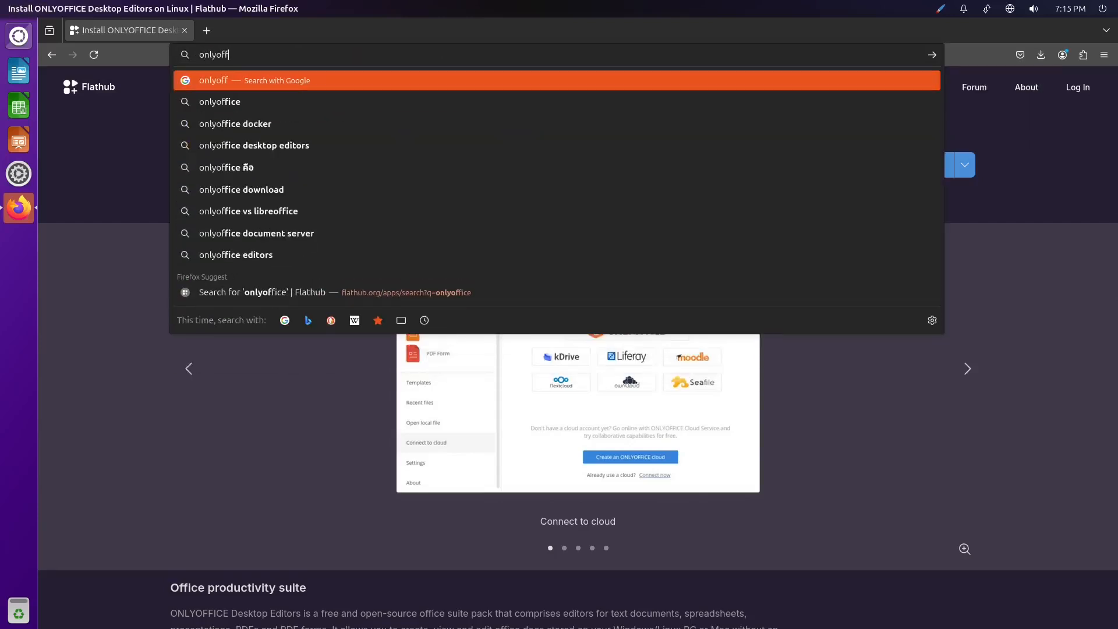
pyautogui.write('ice.')
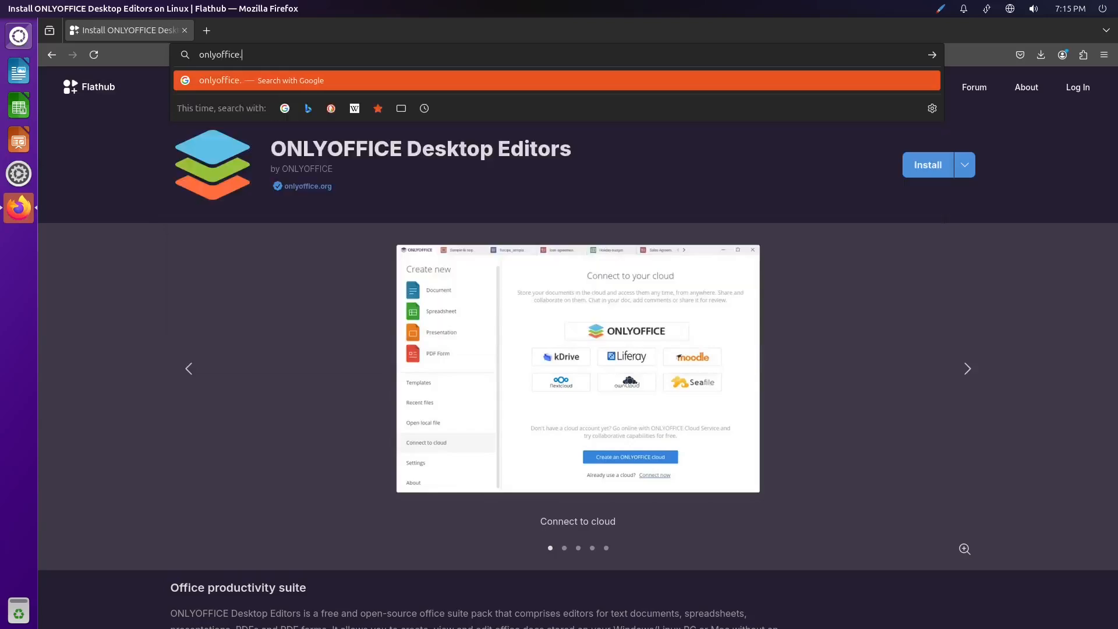
pyautogui.write('com')
pyautogui.press('Return')
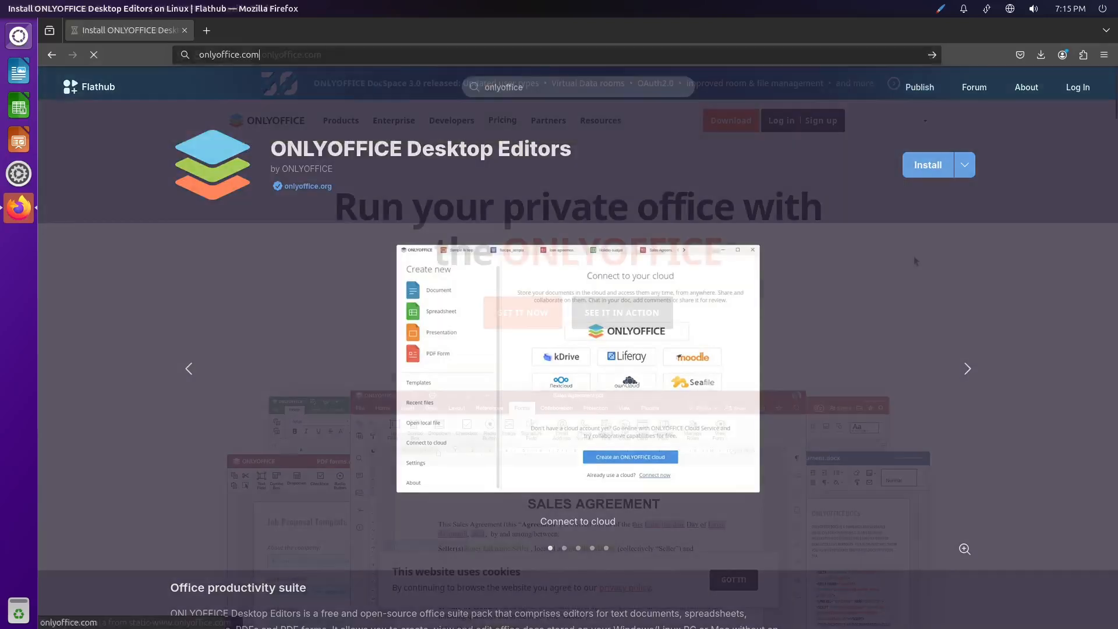
# Open the ONLYOFFICE desktop and mobile apps download page and download the DEB package for Debian 8, Ubuntu 16.04 and higher.
pyautogui.moveTo(733, 125)
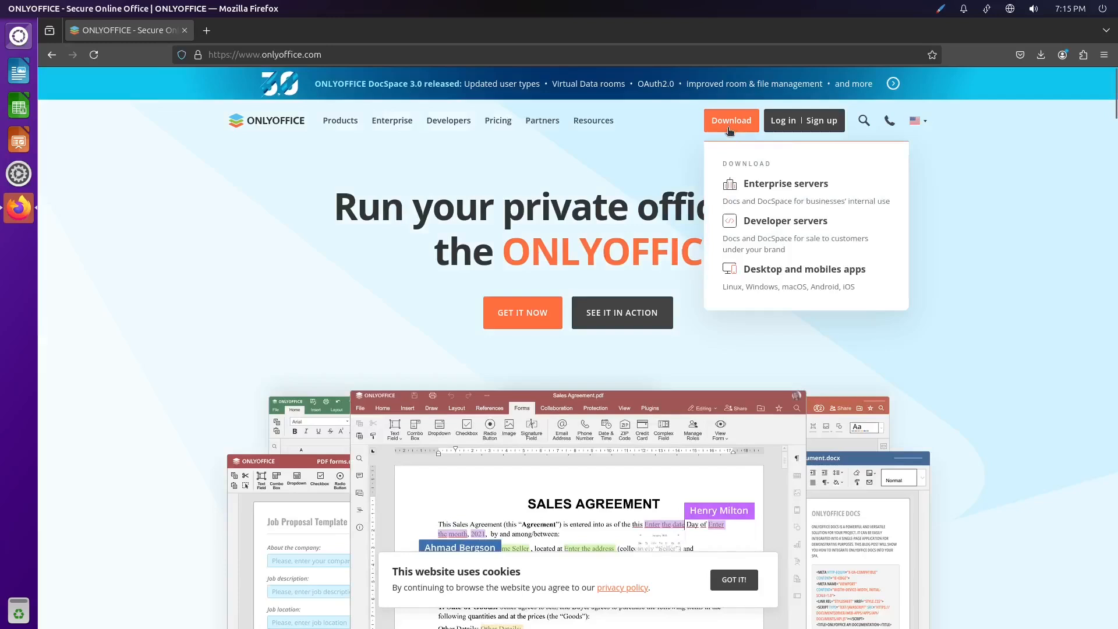
pyautogui.click(768, 272)
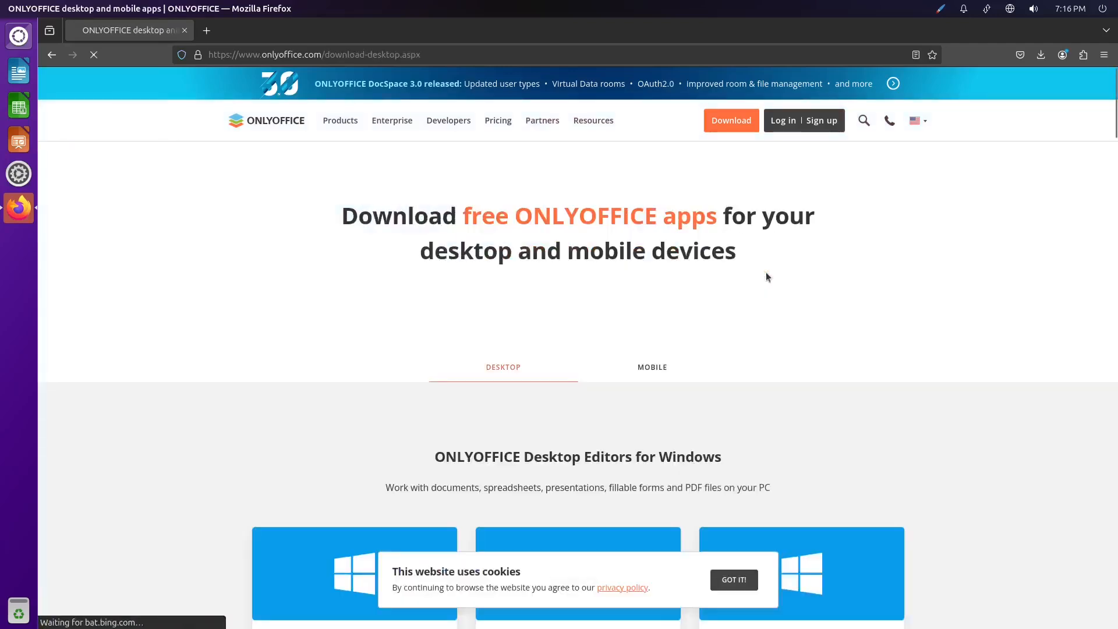
pyautogui.scroll(-7, 1025, 340)
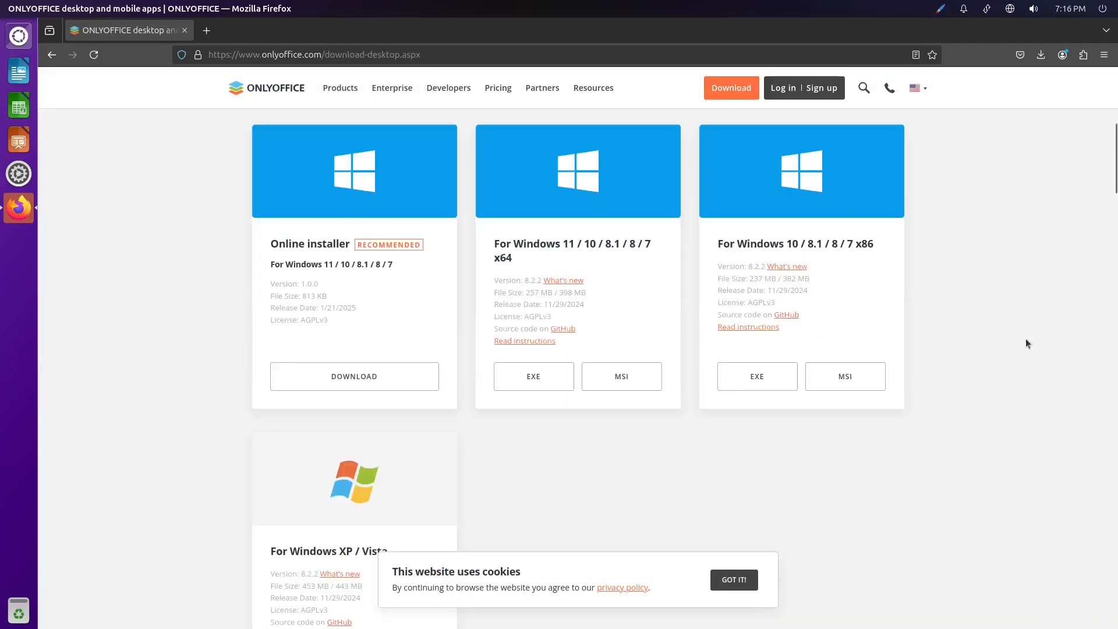
pyautogui.scroll(-10, 1025, 344)
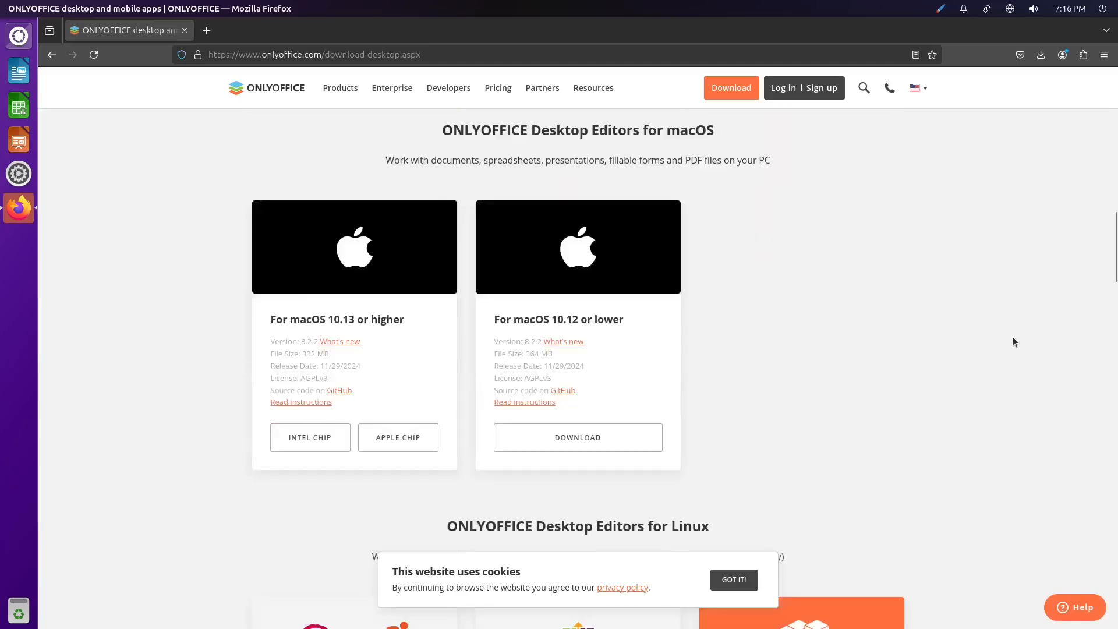
pyautogui.scroll(-7, 997, 329)
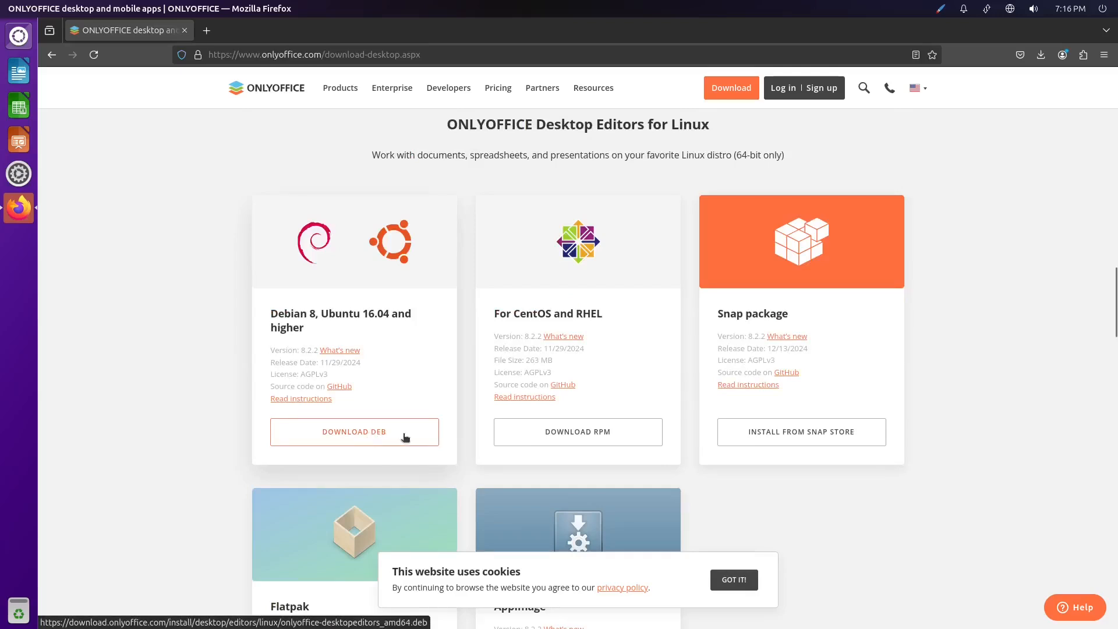
pyautogui.click(402, 435)
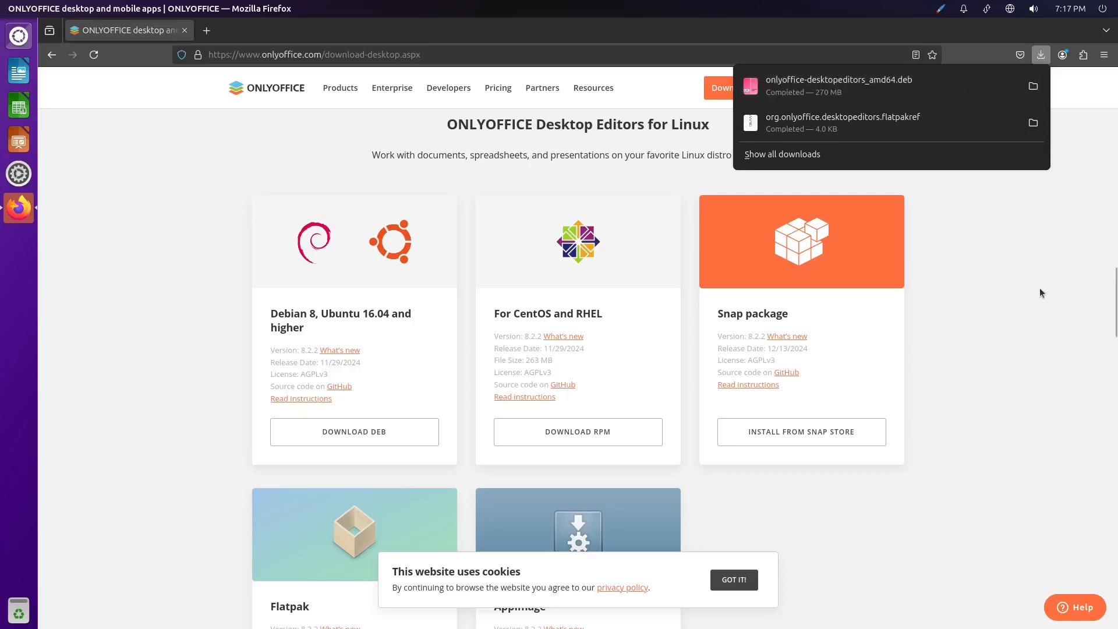
# Show the downloaded onlyoffice-desktopeditors_amd64.deb in the Downloads folder and close Firefox.
pyautogui.click(1033, 86)
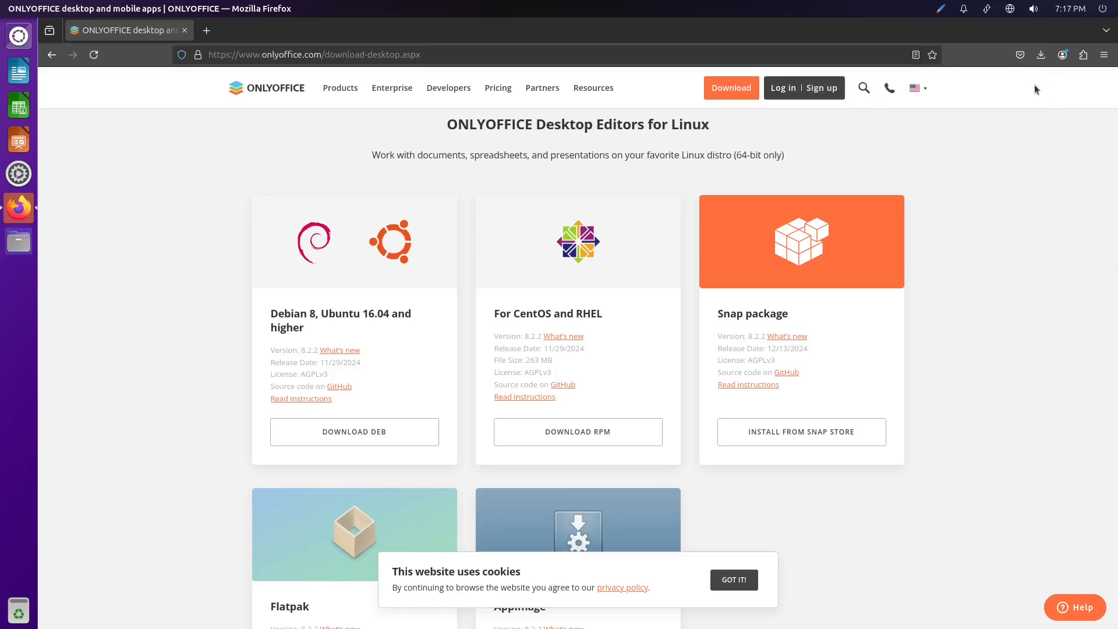
pyautogui.moveTo(370, 29); pyautogui.dragTo(614, 135)
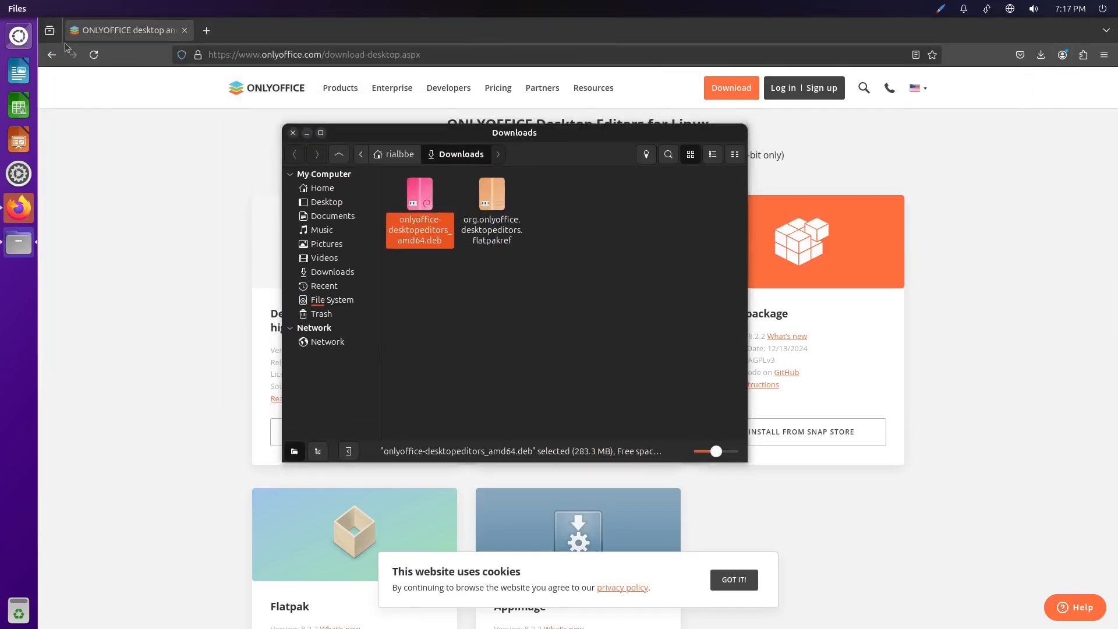
pyautogui.click(20, 217)
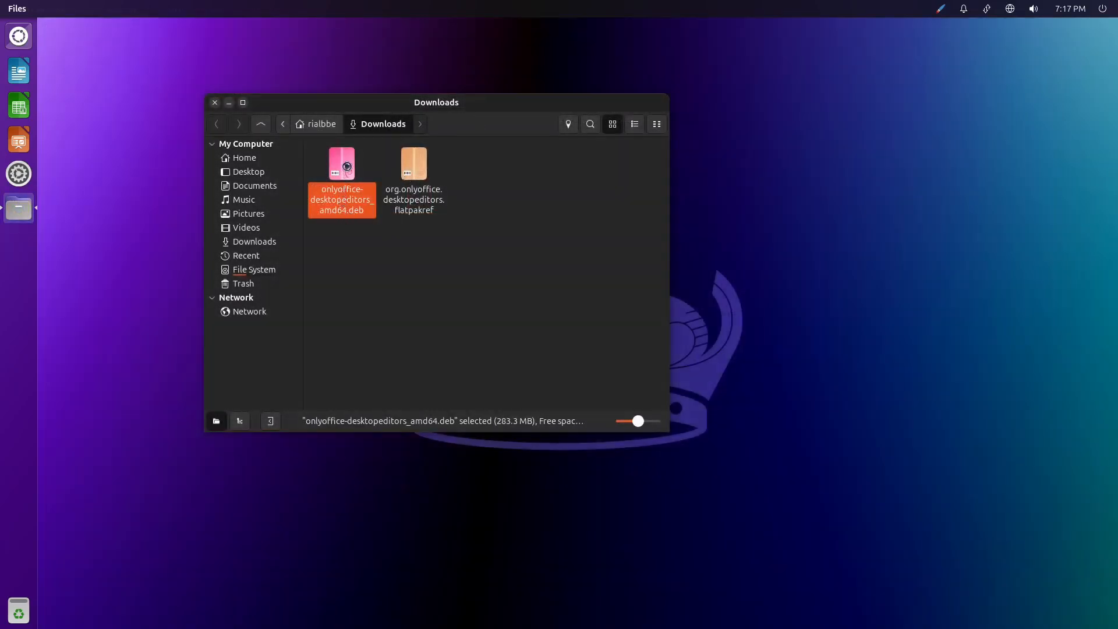
# Open onlyoffice-desktopeditors_amd64.deb in GDebi Package Installer and start its installation, authenticating with the account password.
pyautogui.moveTo(575, 102); pyautogui.dragTo(497, 62)
pyautogui.moveTo(815, 33); pyautogui.dragTo(822, 171)
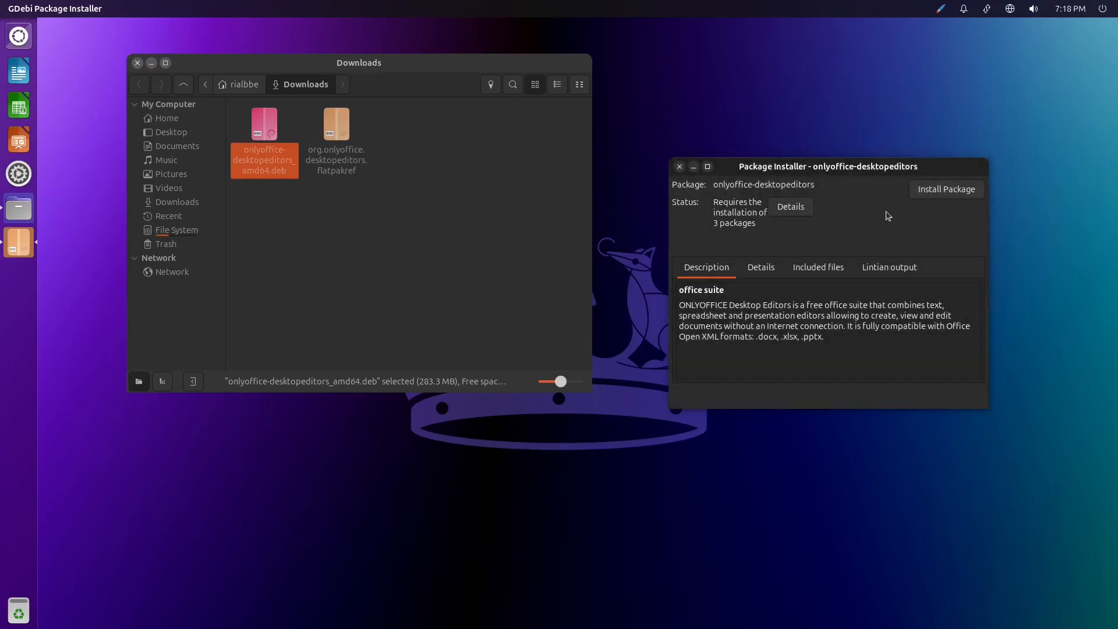
pyautogui.click(955, 191)
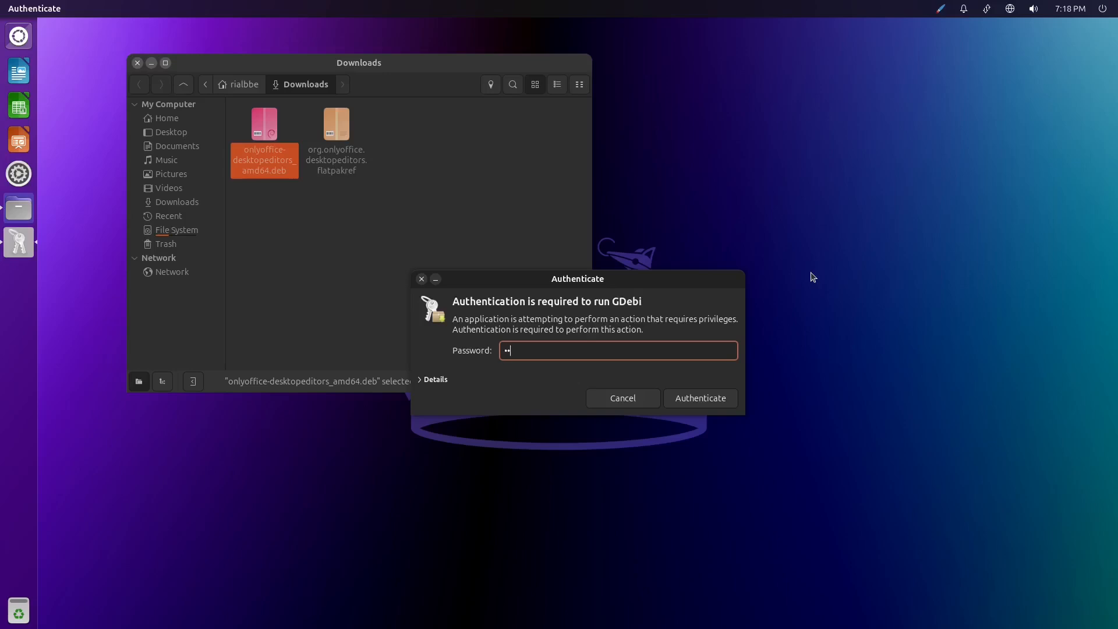
pyautogui.press('Return')
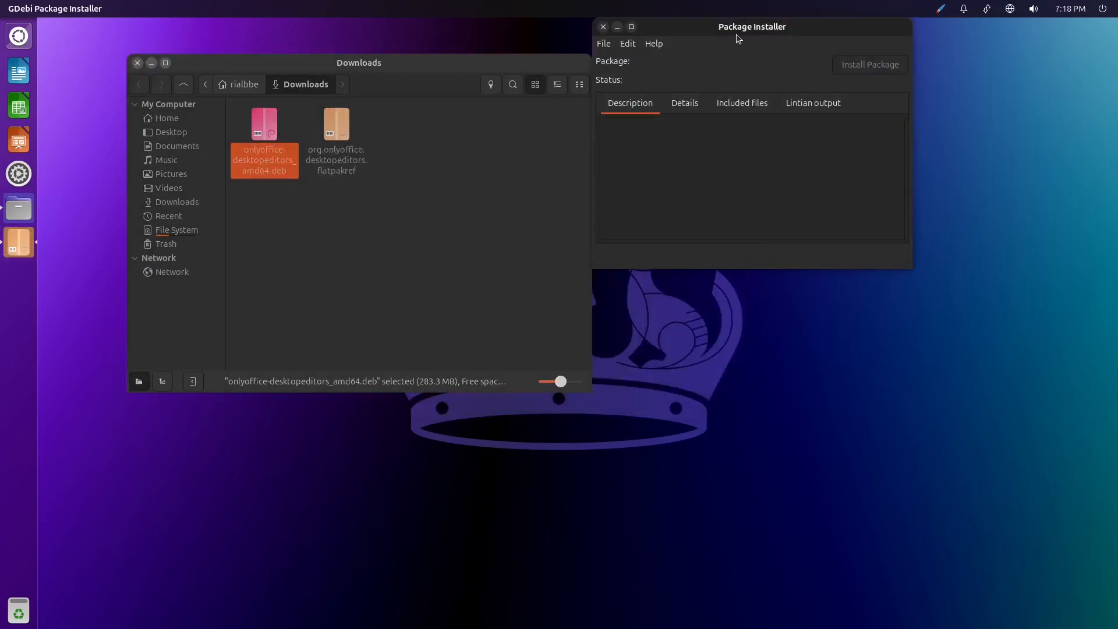
# Close the Downloads window, and close the package installer once the ONLYOFFICE installation has finished.
pyautogui.moveTo(750, 32); pyautogui.dragTo(752, 166)
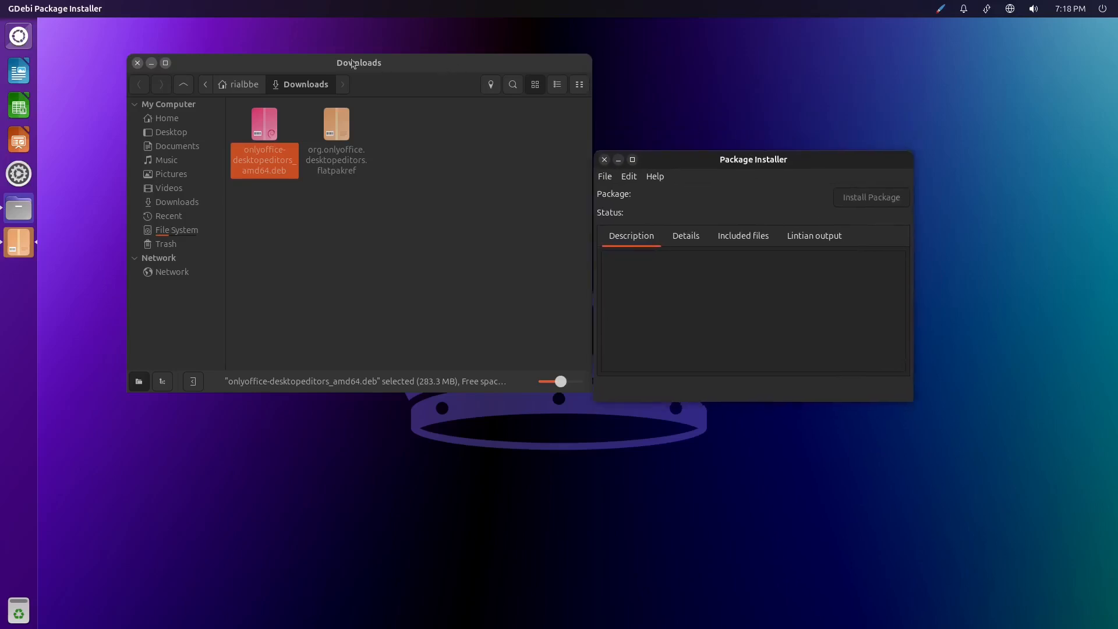
pyautogui.click(138, 64)
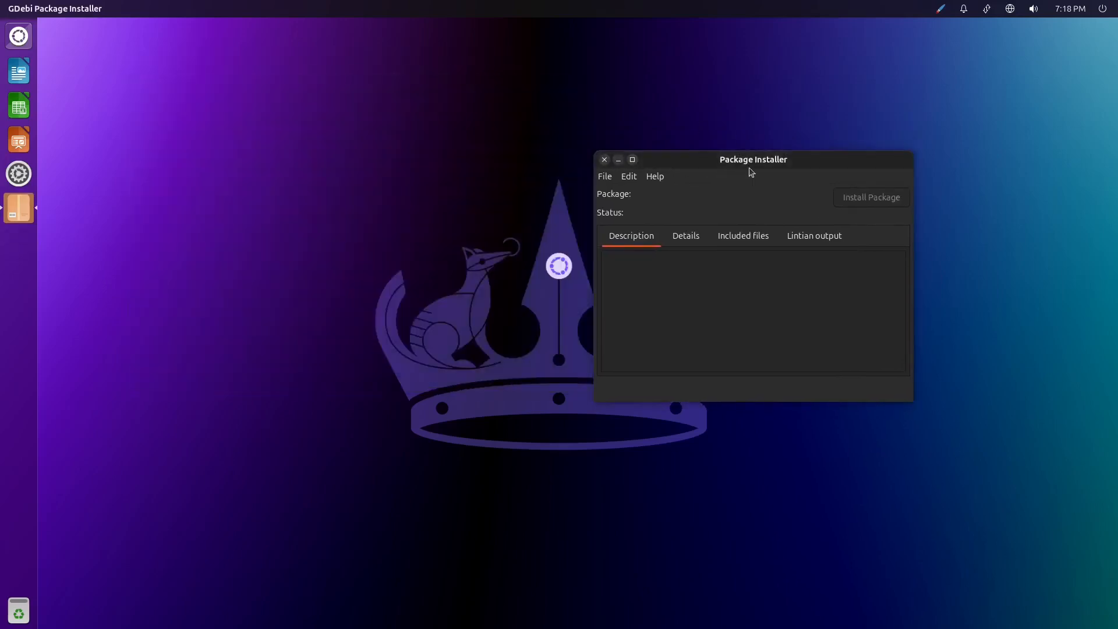
pyautogui.moveTo(767, 165); pyautogui.dragTo(238, 106)
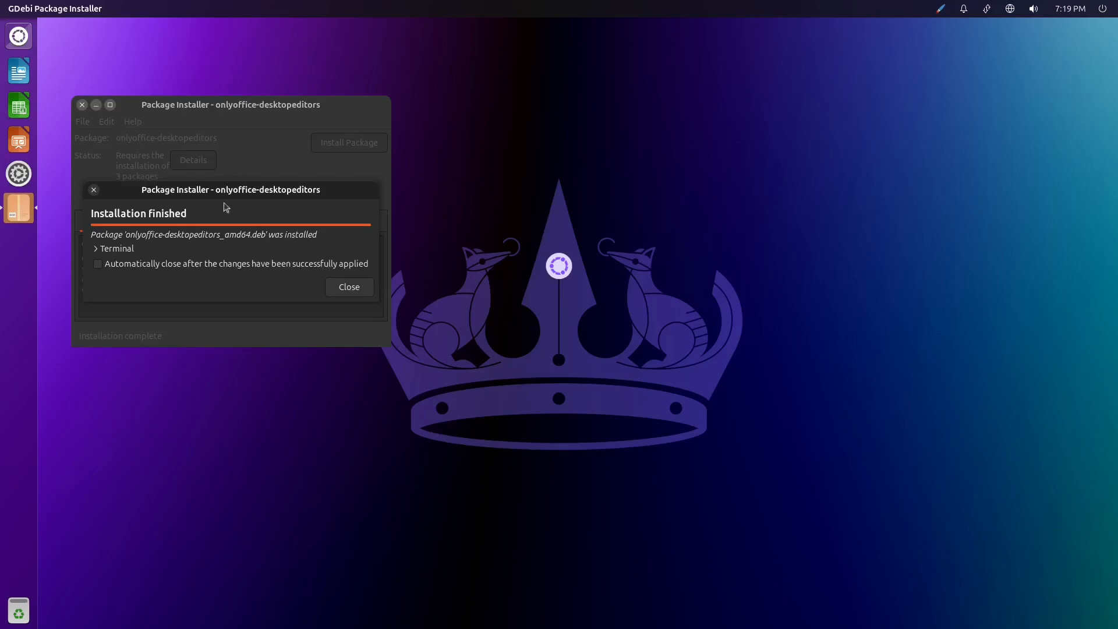
pyautogui.click(348, 289)
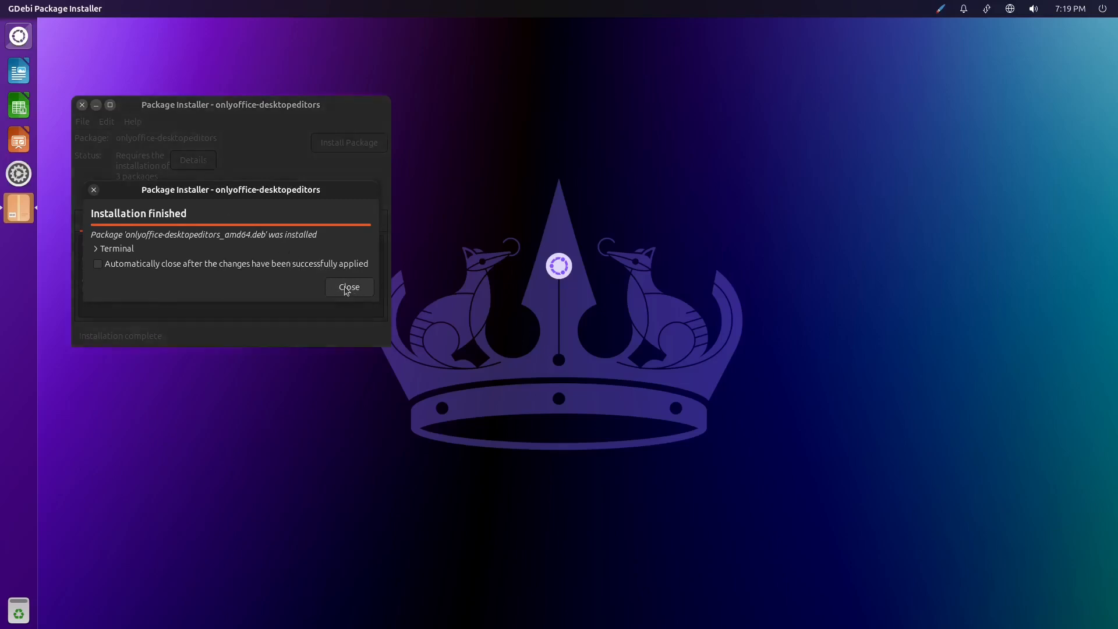
pyautogui.click(82, 105)
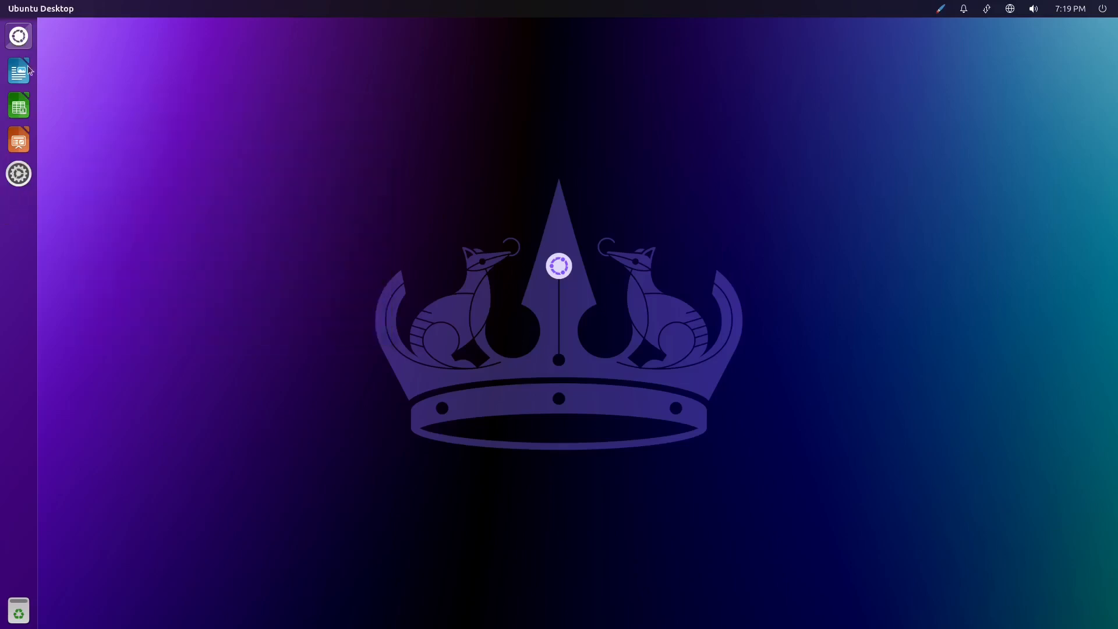
# Find ONLYOFFICE Desktop Editors among the installed applications and launch it.
pyautogui.click(22, 38)
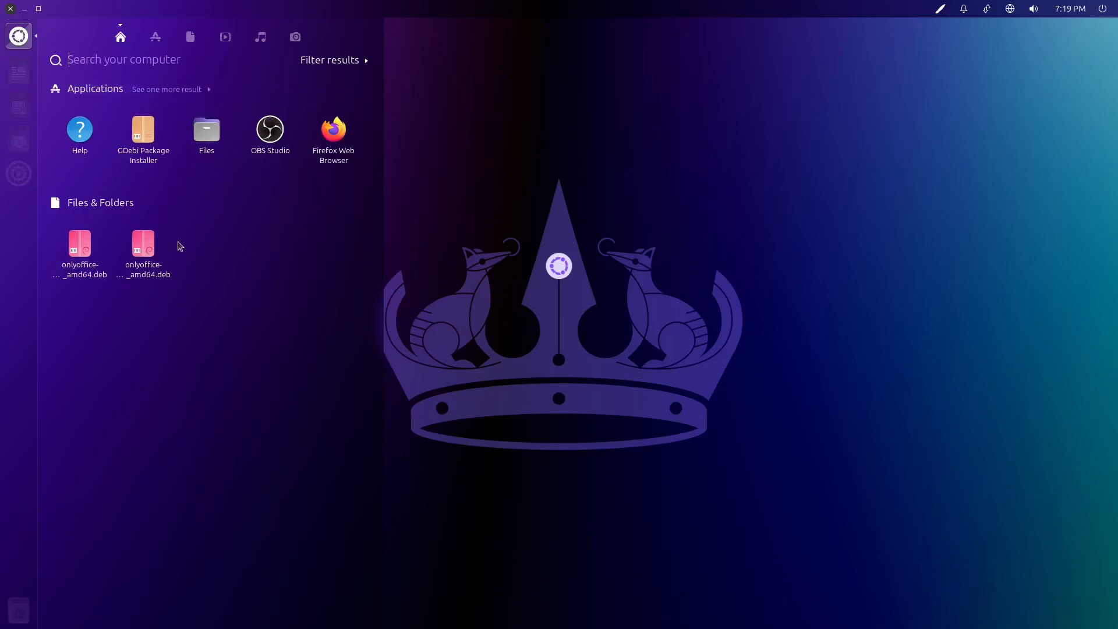
pyautogui.click(156, 35)
pyautogui.scroll(-2, 272, 352)
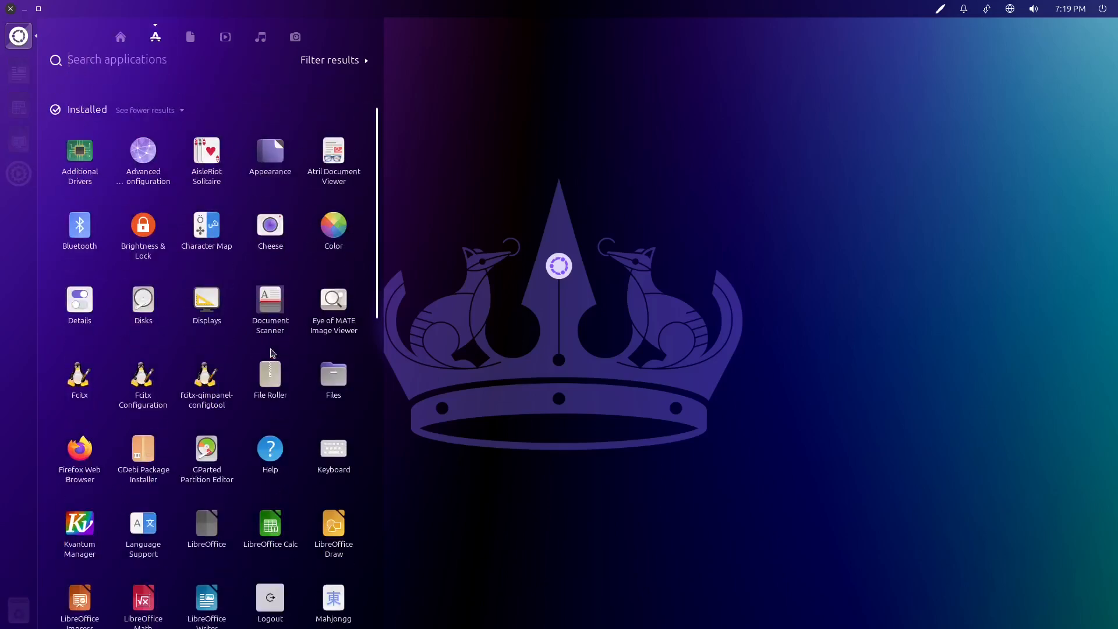
pyautogui.scroll(-5, 272, 352)
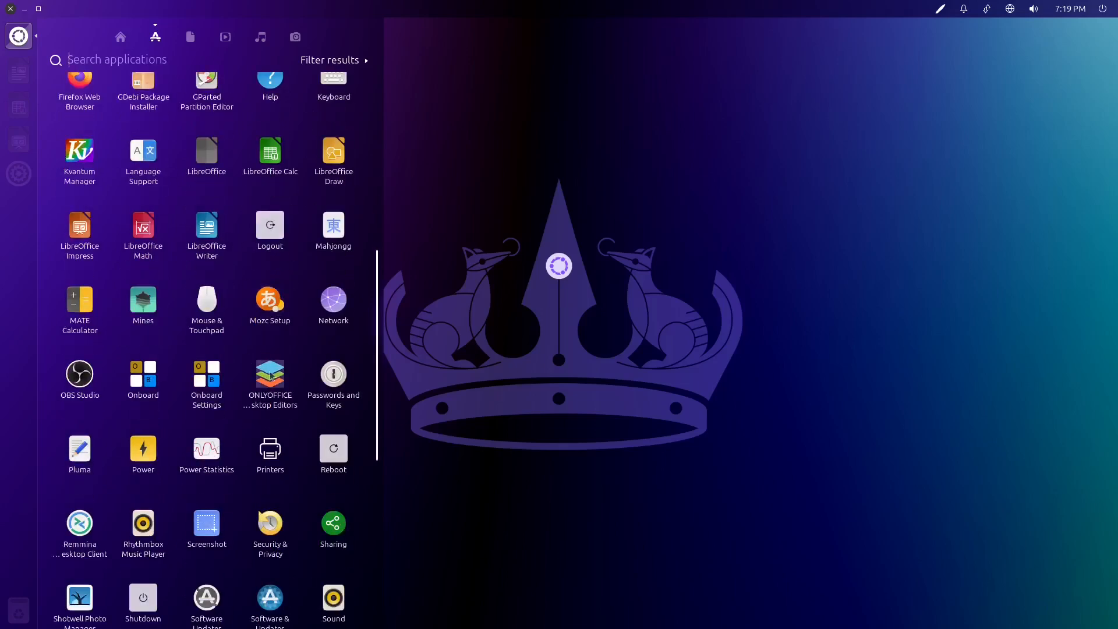
pyautogui.click(271, 375)
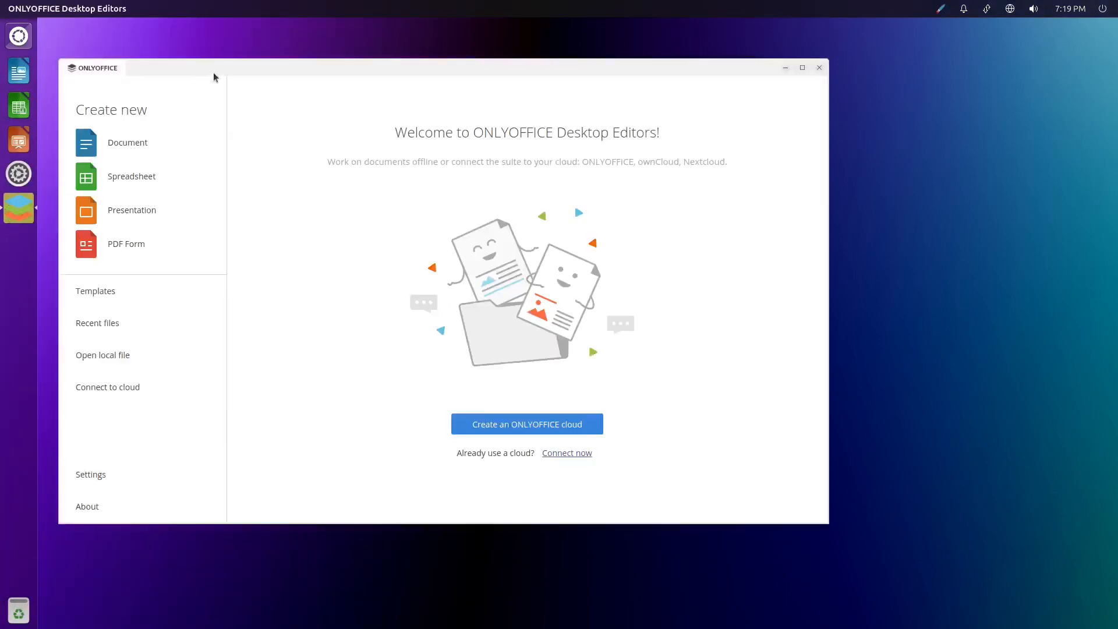
# Reposition the ONLYOFFICE window beside the launcher and lock ONLYOFFICE Desktop Editors to the launcher.
pyautogui.moveTo(273, 70); pyautogui.dragTo(336, 69)
pyautogui.rightClick(18, 214)
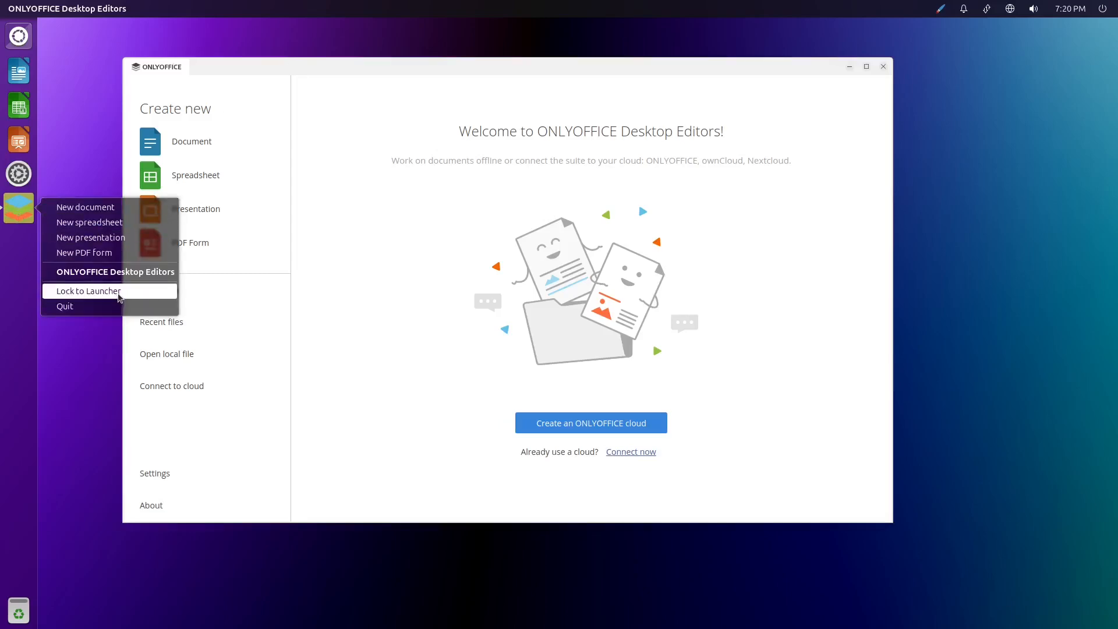
pyautogui.click(118, 297)
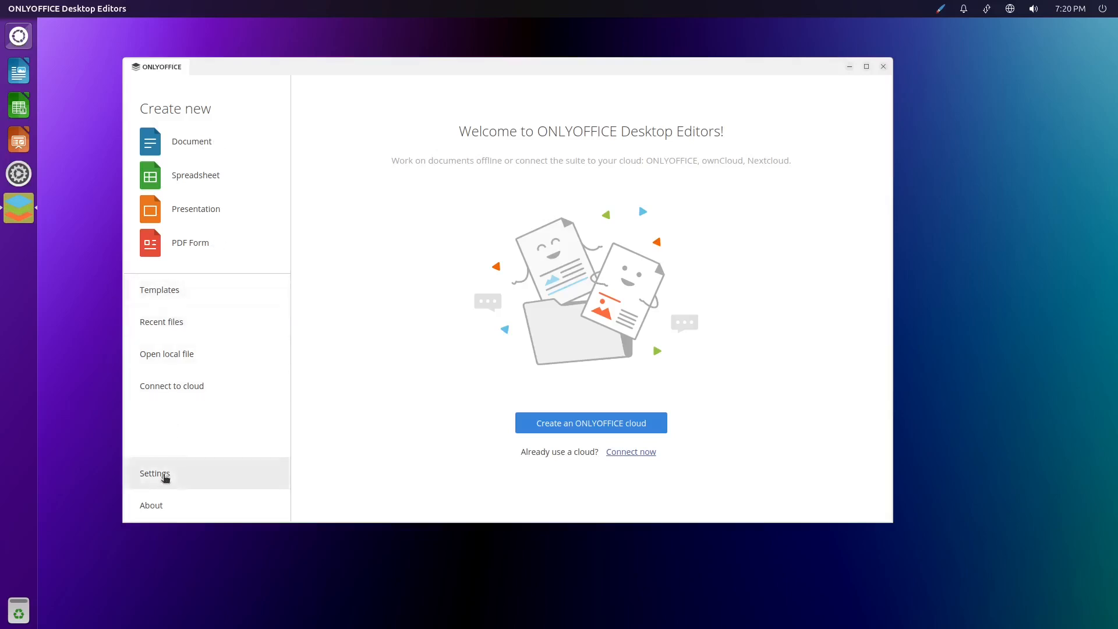
# Set the ONLYOFFICE interface scaling to 100%, apply it and restart the application.
pyautogui.click(162, 473)
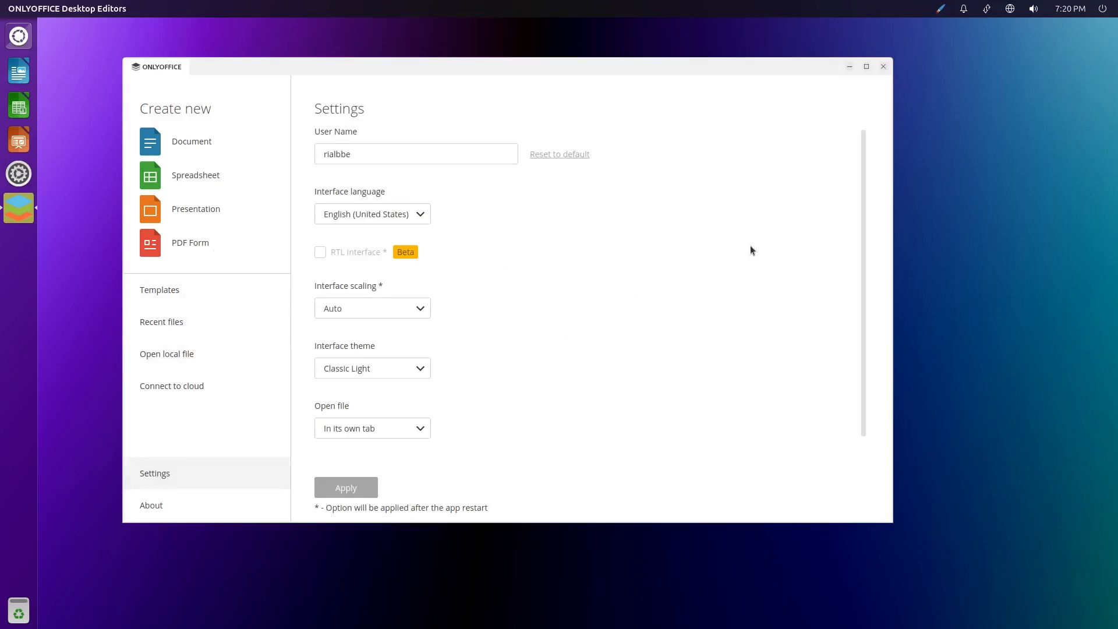
pyautogui.scroll(-1, 753, 251)
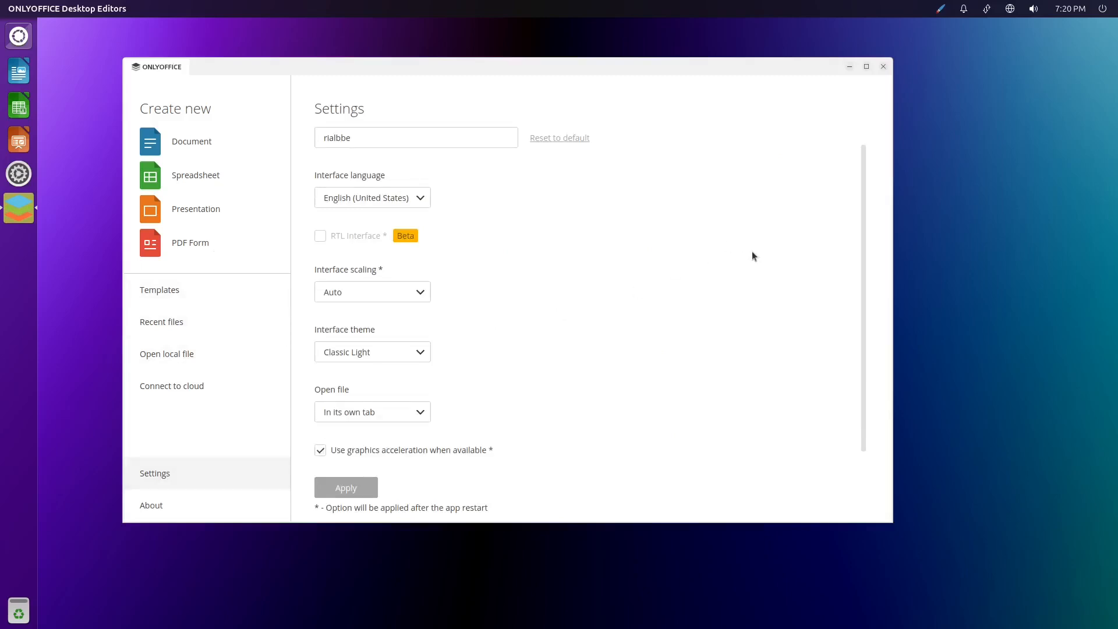
pyautogui.click(424, 294)
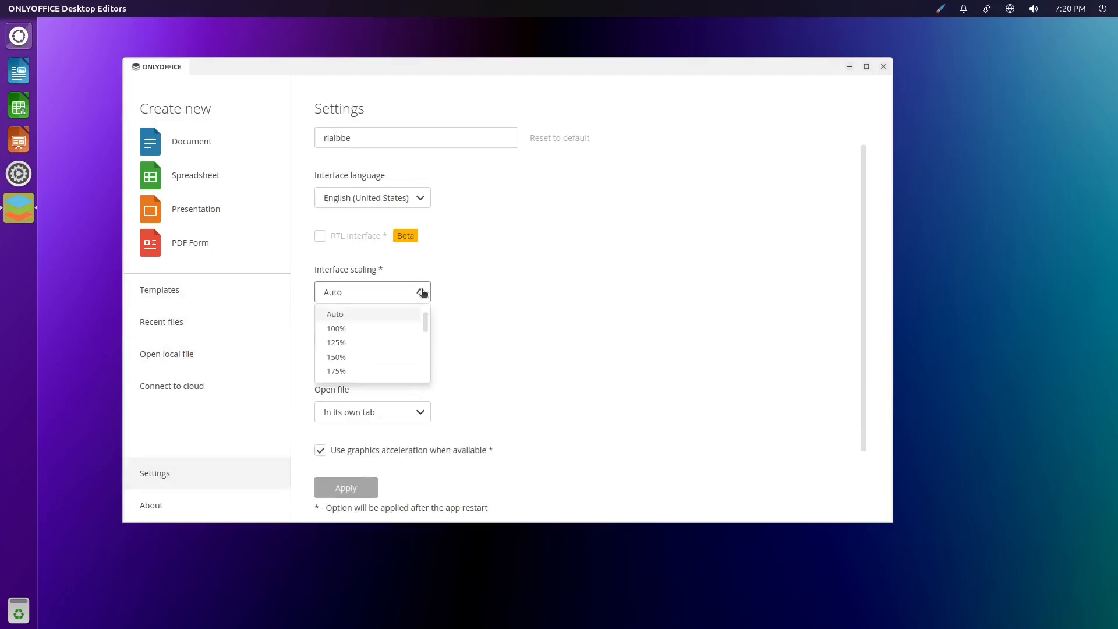
pyautogui.click(369, 329)
pyautogui.click(347, 487)
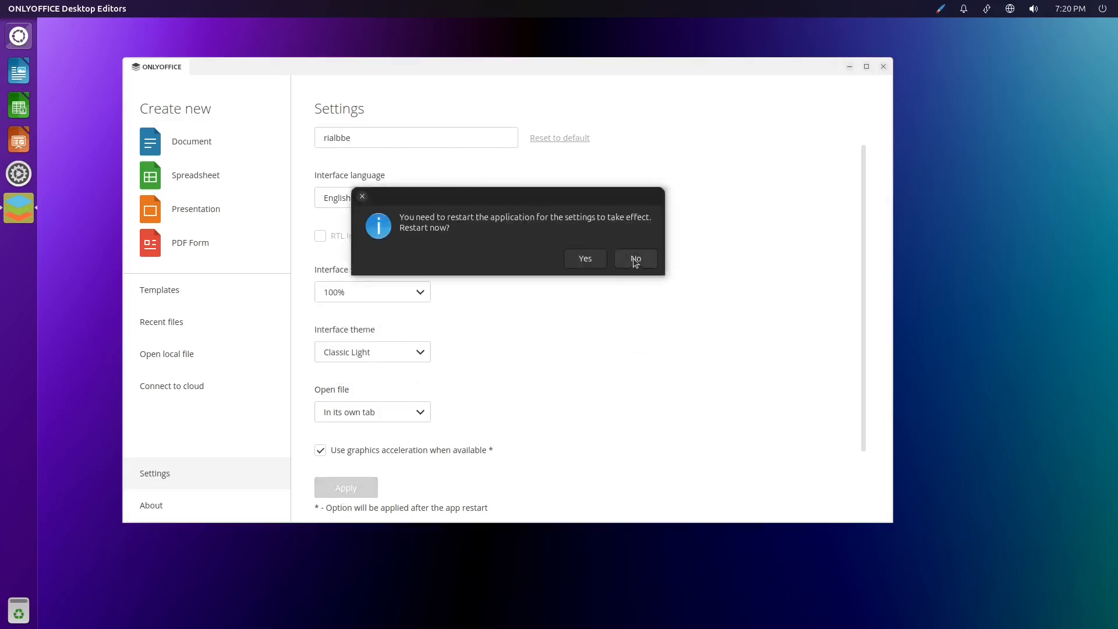
pyautogui.click(597, 260)
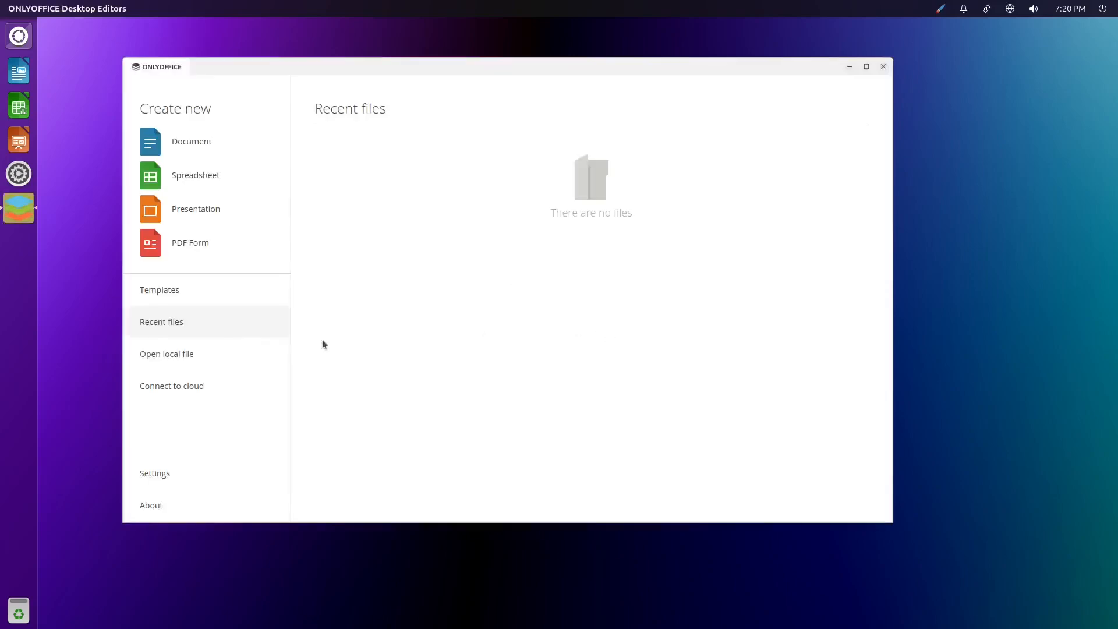
# Reopen the ONLYOFFICE settings and apply the Dark interface theme.
pyautogui.click(154, 473)
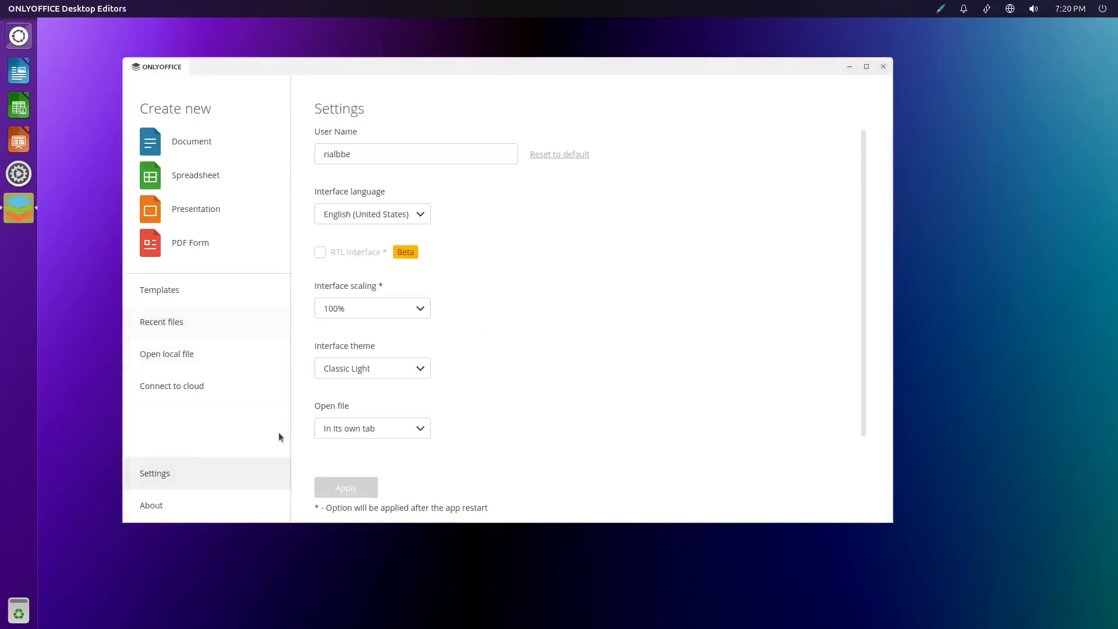
pyautogui.click(421, 369)
pyautogui.click(377, 424)
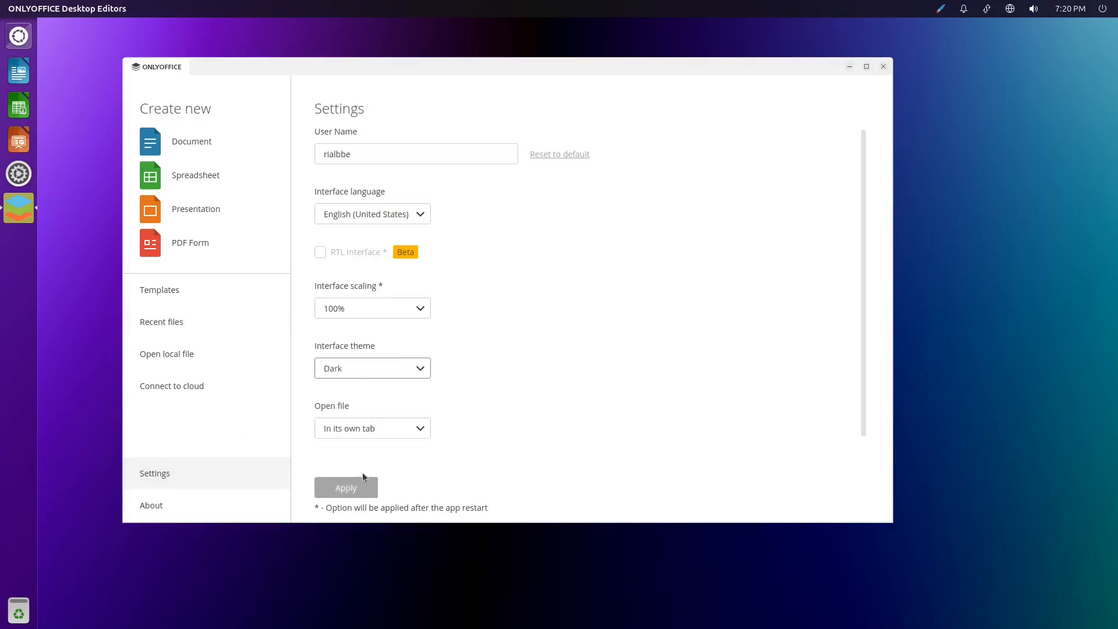
pyautogui.click(354, 490)
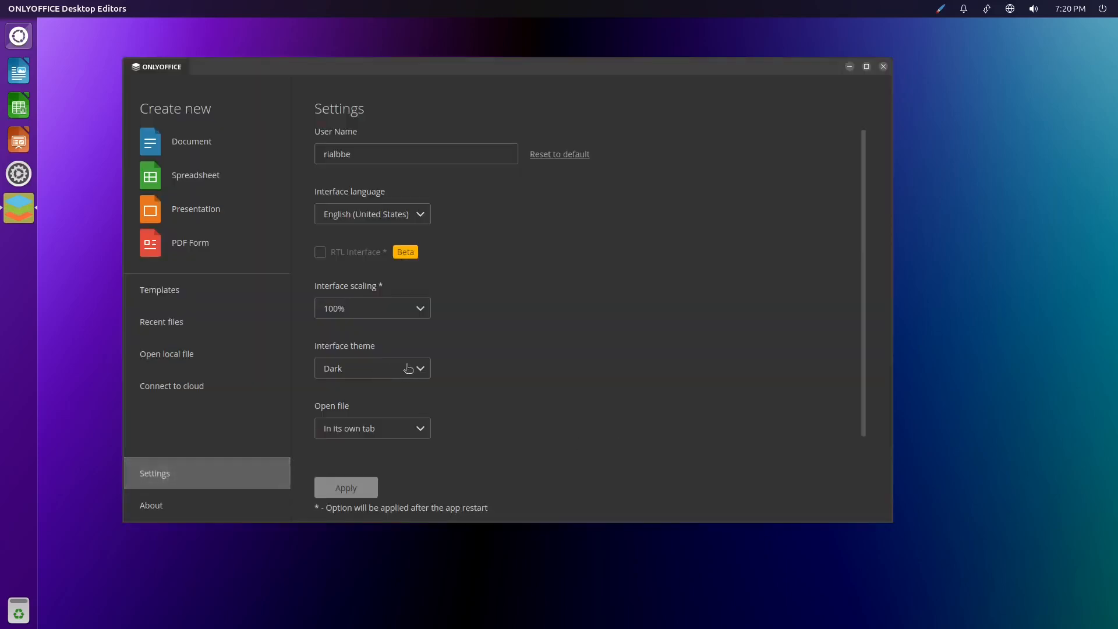
# Change the interface theme to Gray and apply it.
pyautogui.click(408, 368)
pyautogui.click(357, 346)
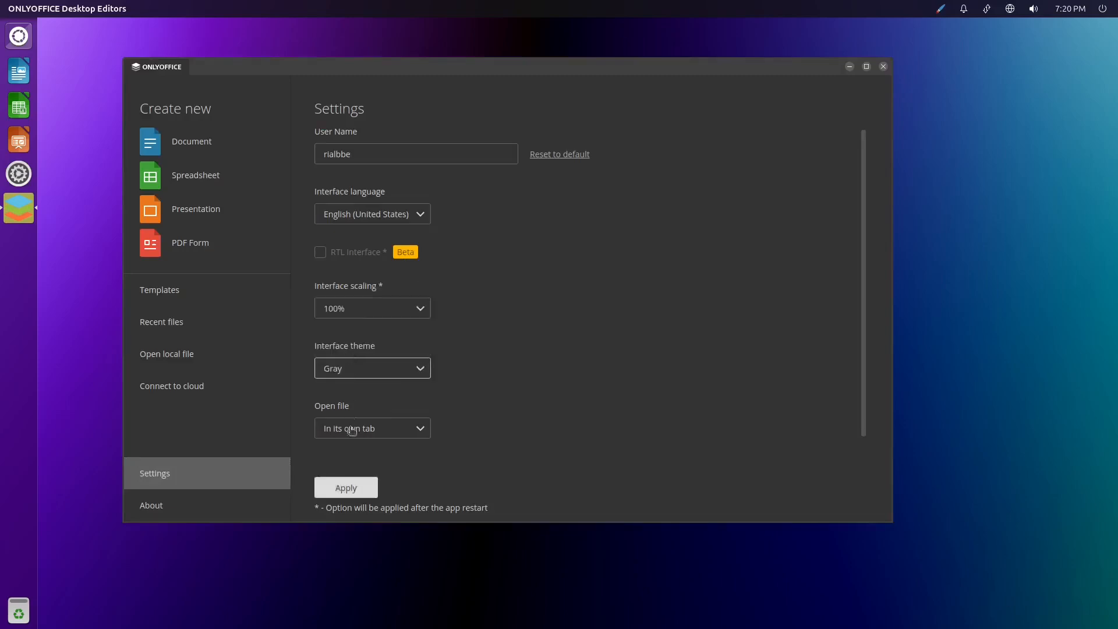
pyautogui.click(359, 489)
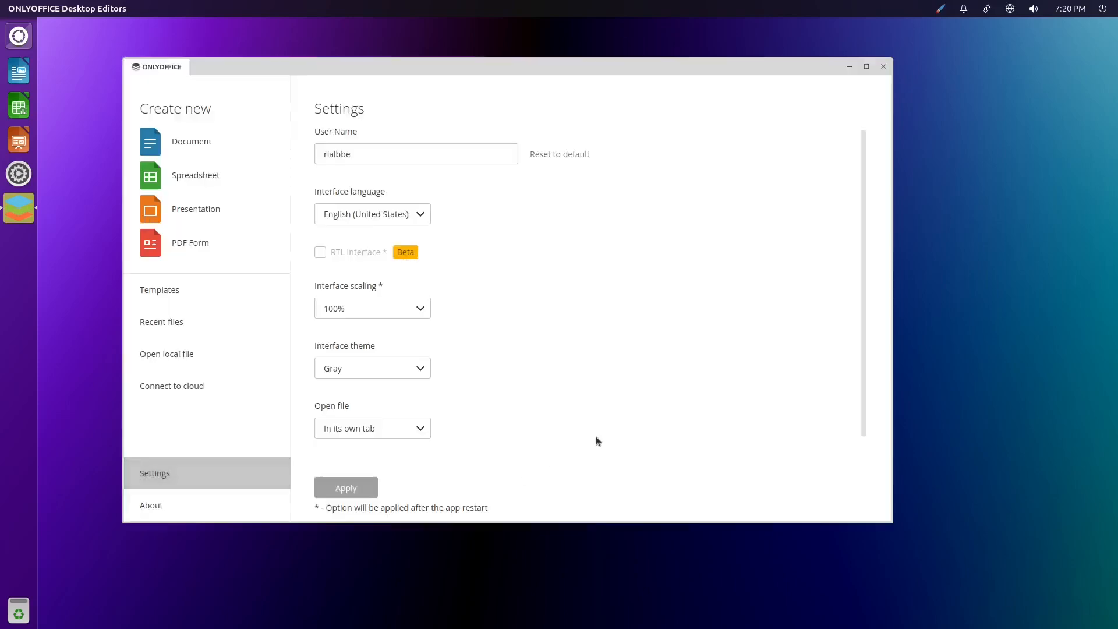
# Switch the interface theme to Light and apply it.
pyautogui.click(391, 374)
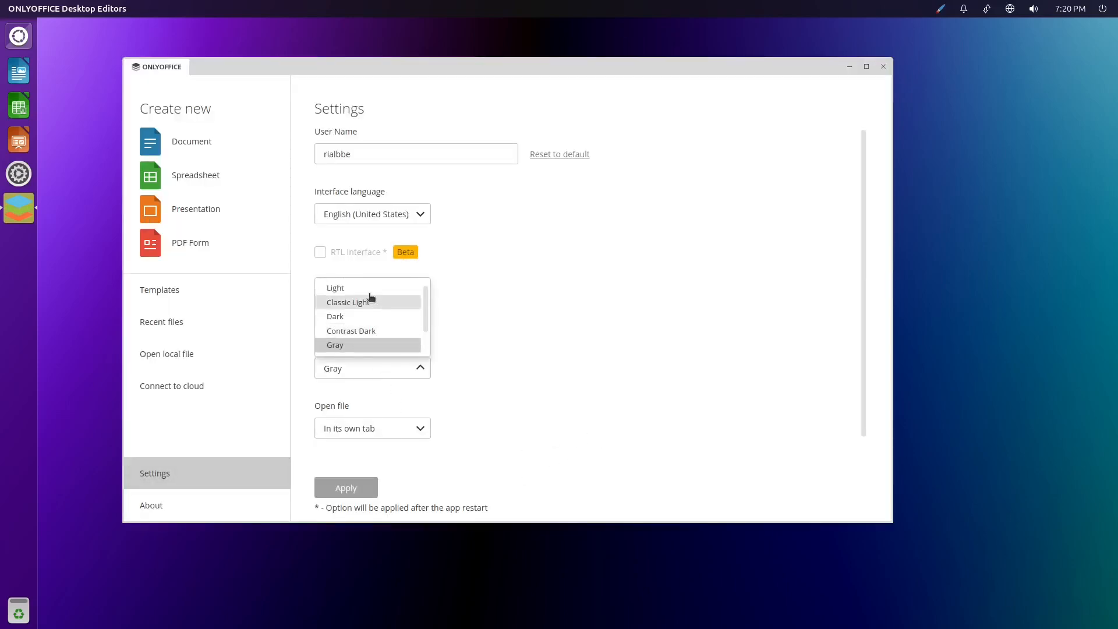
pyautogui.click(370, 288)
pyautogui.click(354, 489)
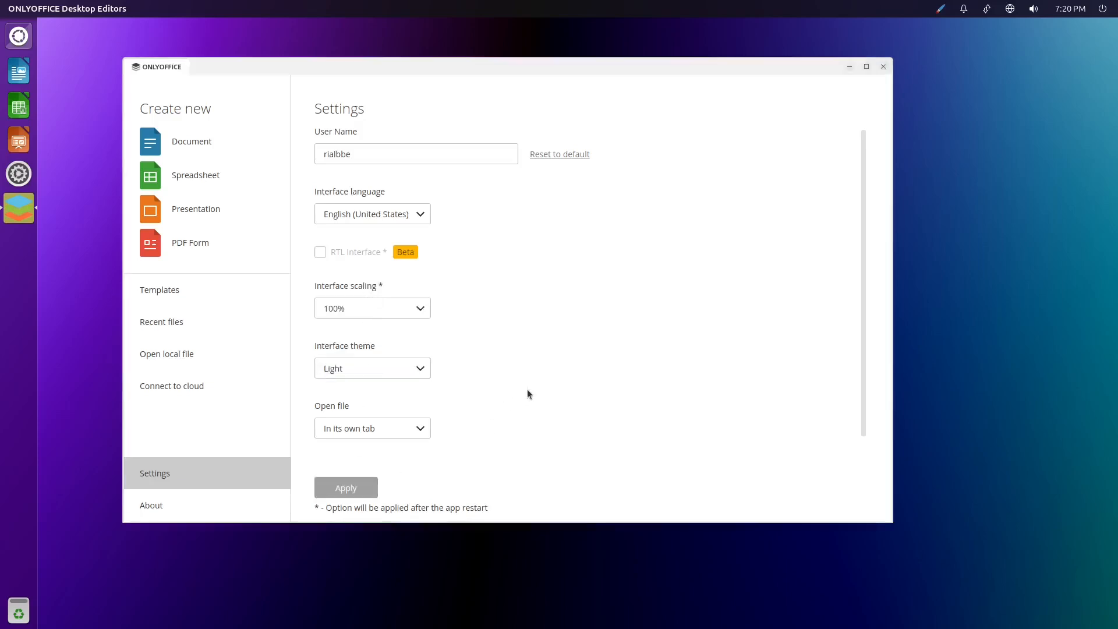
# Set the ONLYOFFICE interface theme back to Dark and apply it.
pyautogui.click(407, 369)
pyautogui.click(385, 317)
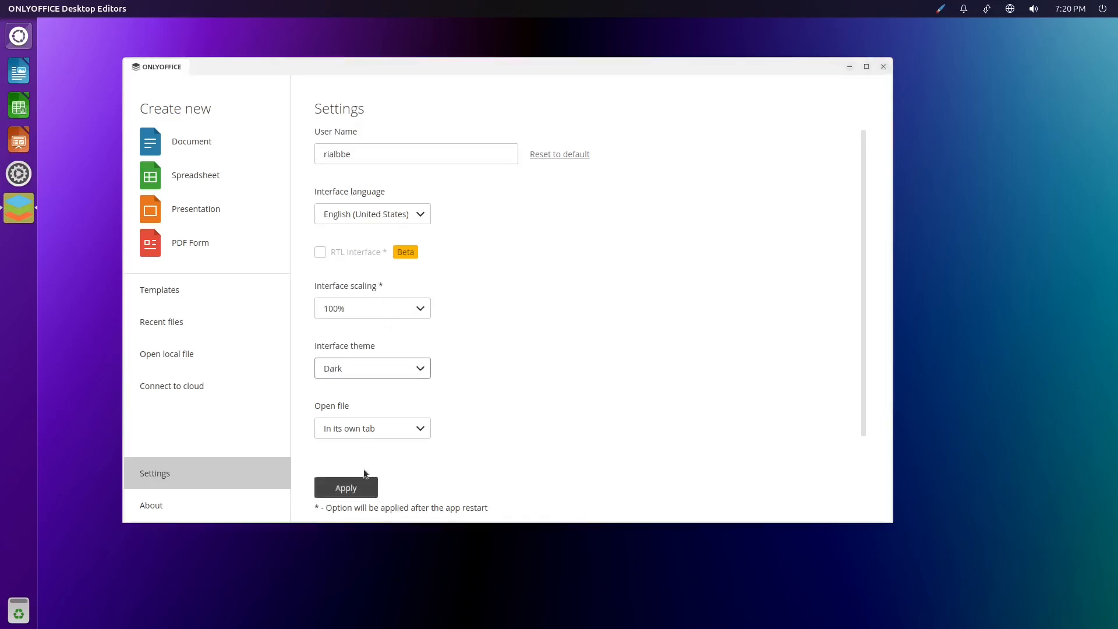
pyautogui.click(355, 489)
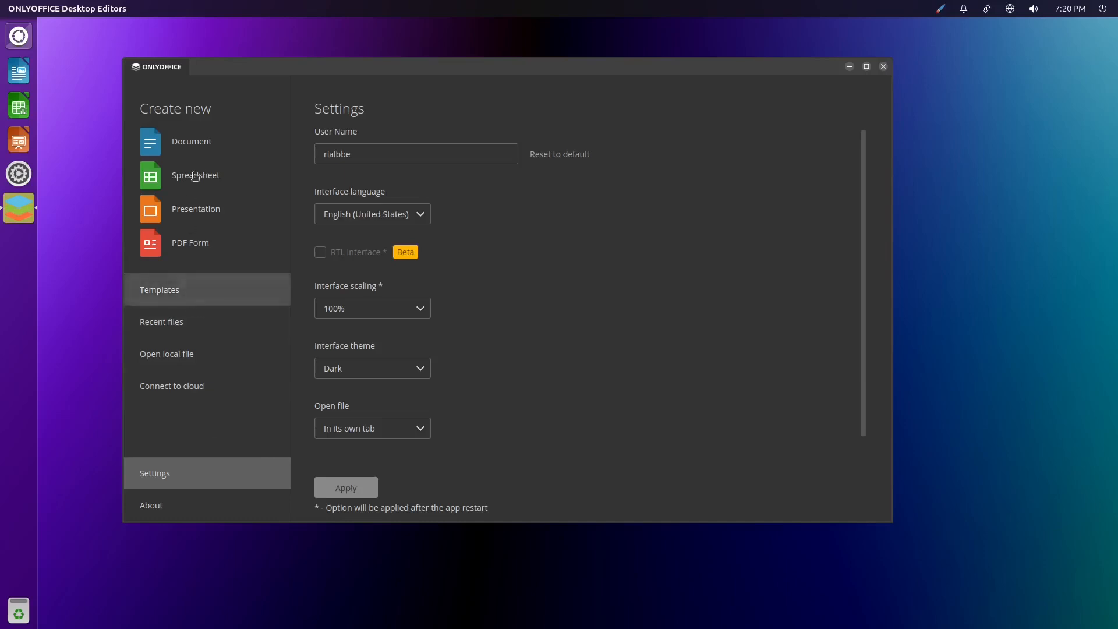
# Create a new blank document, spreadsheet, presentation and PDF form, each from the ONLYOFFICE start page.
pyautogui.click(191, 147)
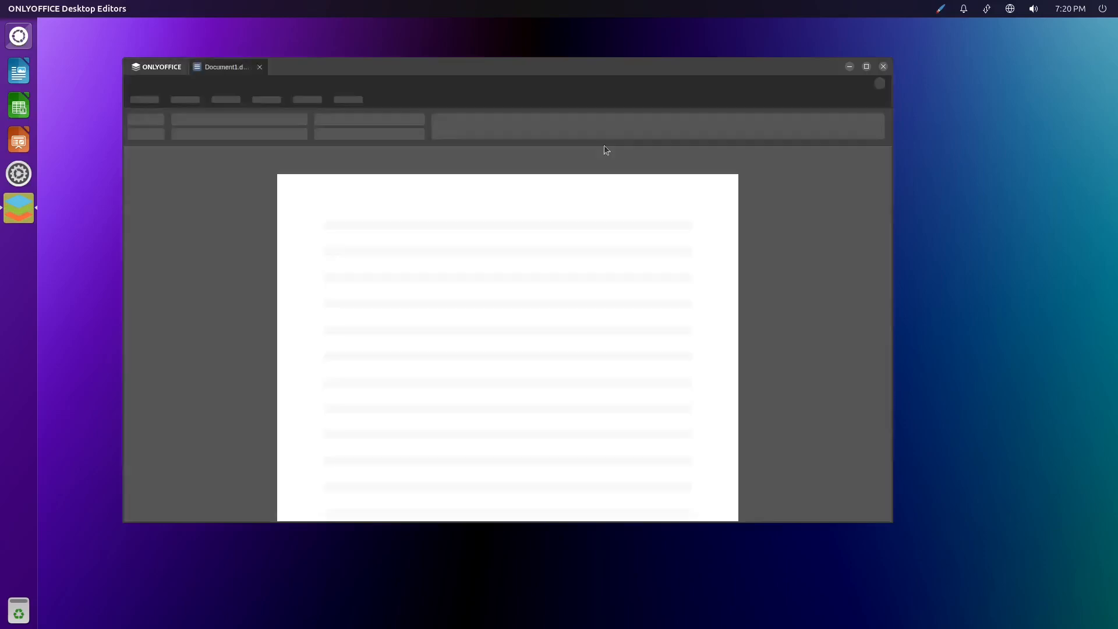
pyautogui.click(153, 68)
pyautogui.click(189, 174)
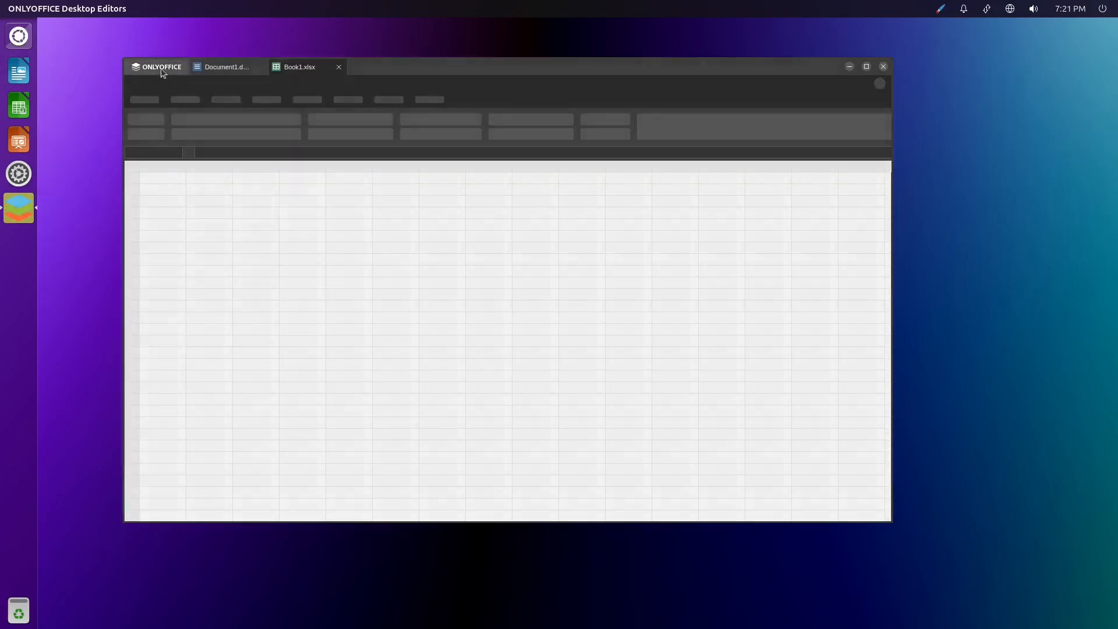
pyautogui.click(158, 68)
pyautogui.click(185, 220)
pyautogui.click(162, 69)
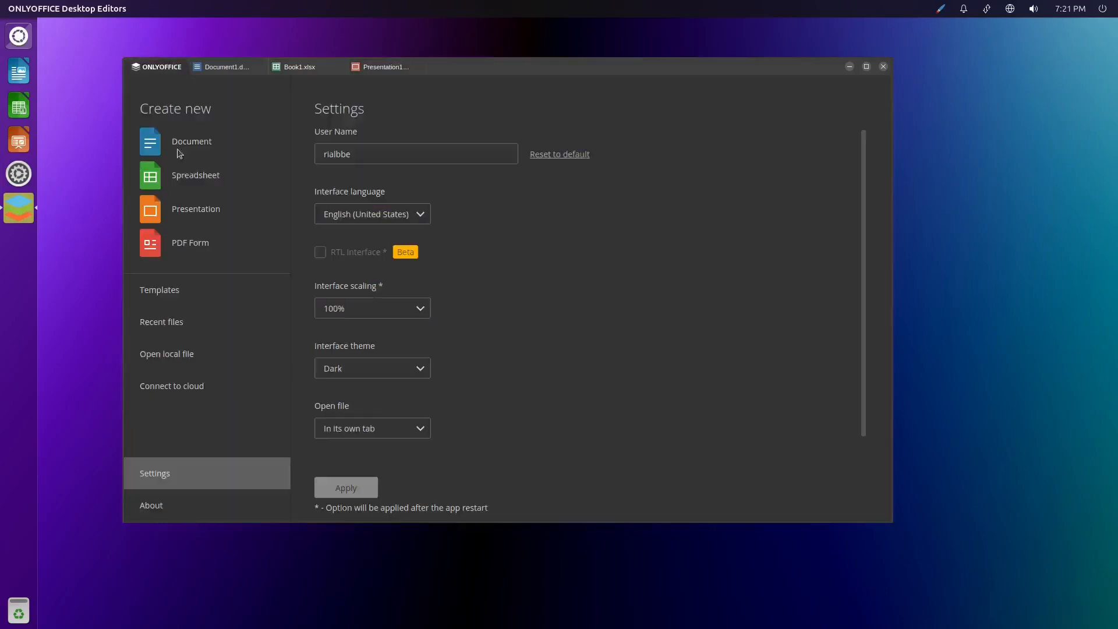
pyautogui.click(191, 243)
# Check the newly created files one after another, dismiss the form field tip in the PDF form, and close ONLYOFFICE.
pyautogui.click(235, 69)
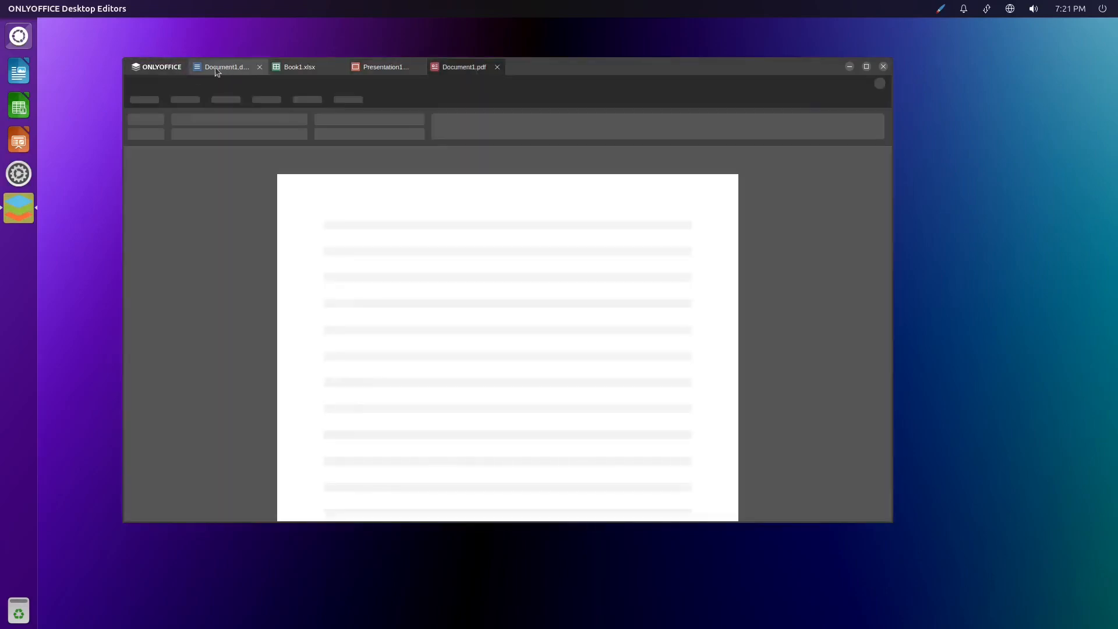
pyautogui.click(311, 69)
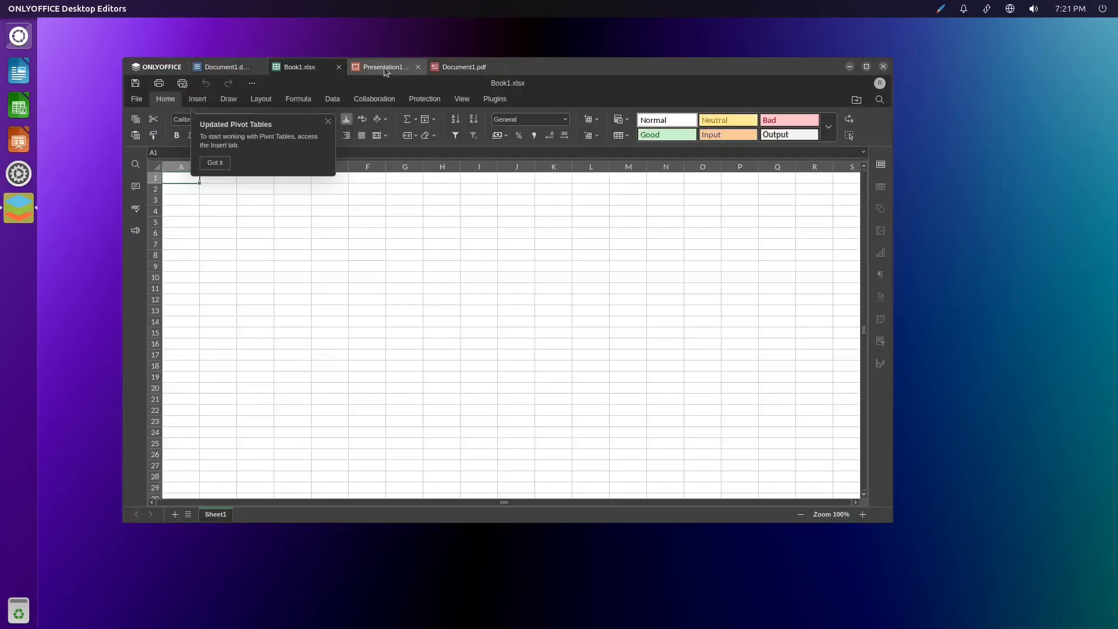
pyautogui.click(381, 67)
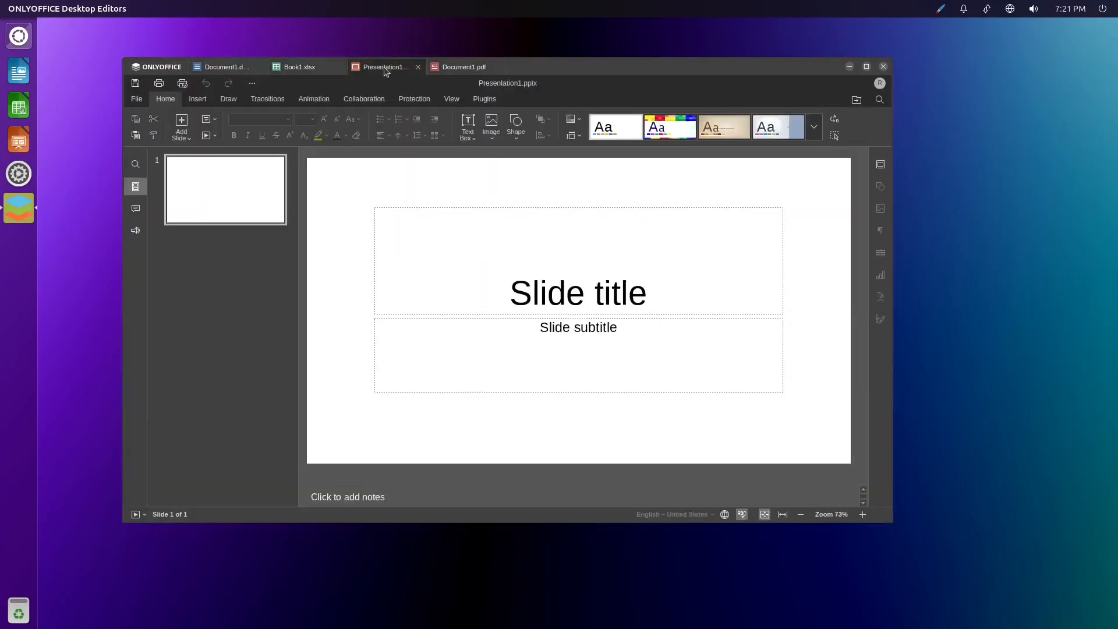
pyautogui.click(459, 68)
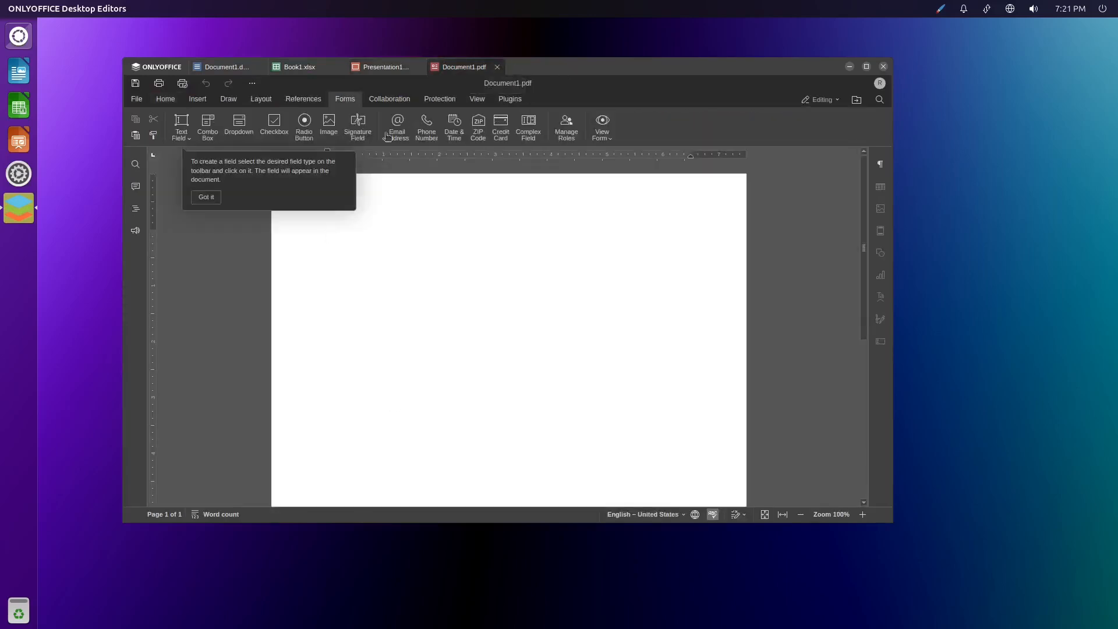
pyautogui.click(200, 200)
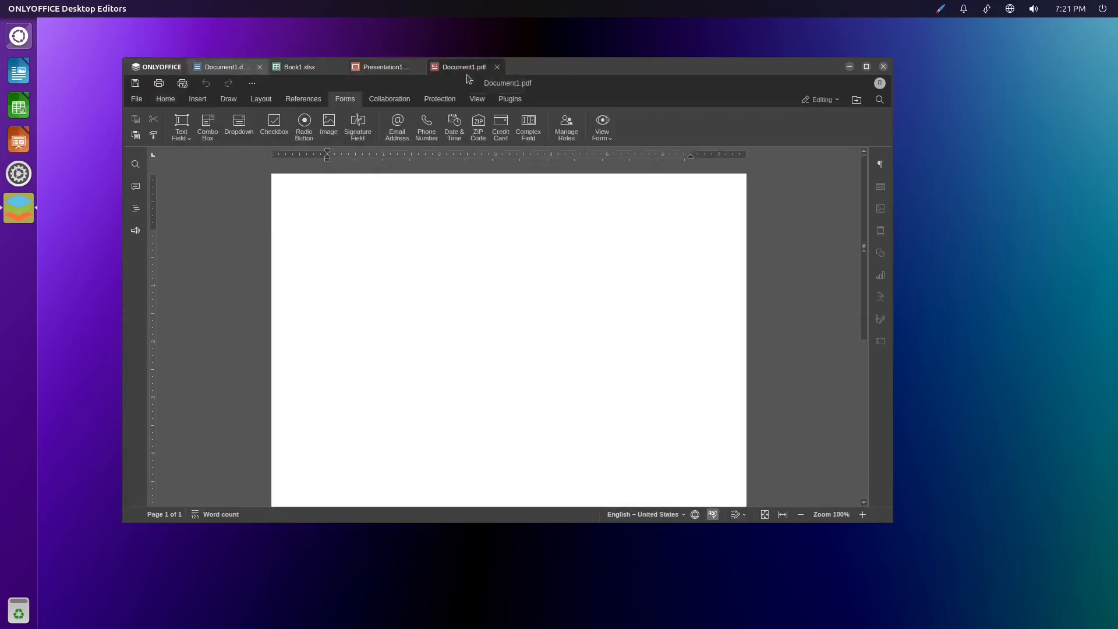
pyautogui.click(883, 67)
pyautogui.click(542, 274)
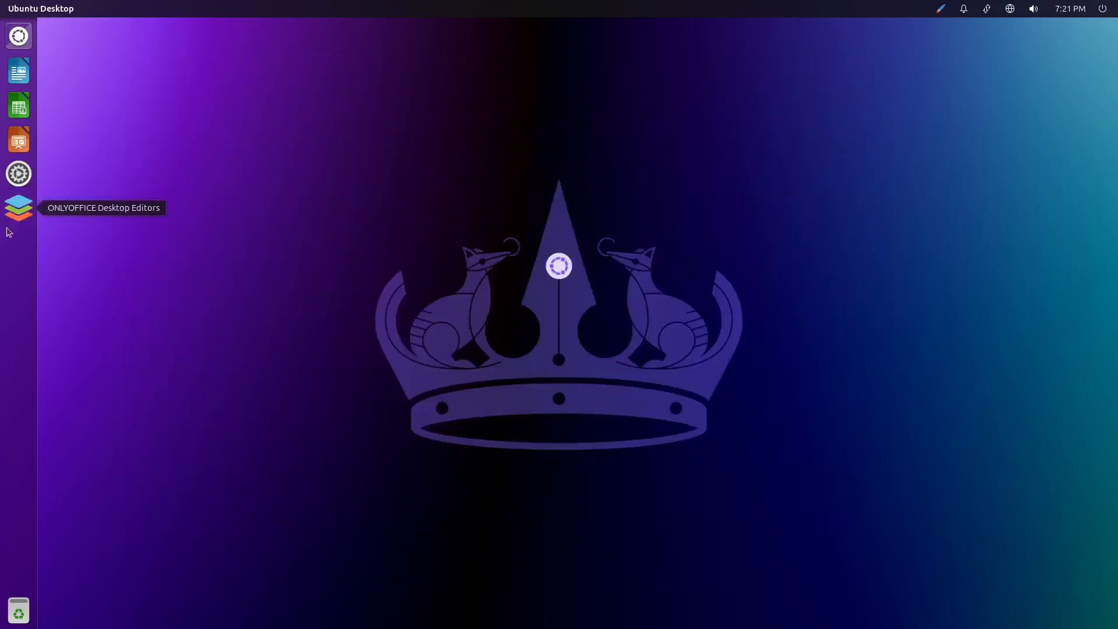
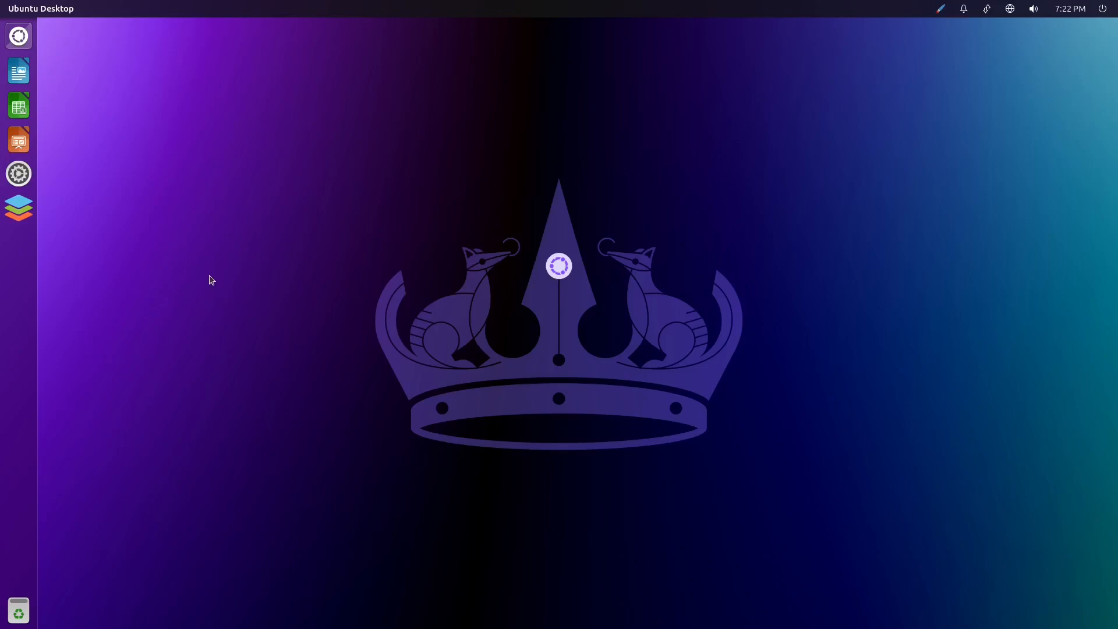
# Browse the Dash's home and applications views, collapsing and re-expanding the list of installed applications, and close the Dash.
pyautogui.click(17, 36)
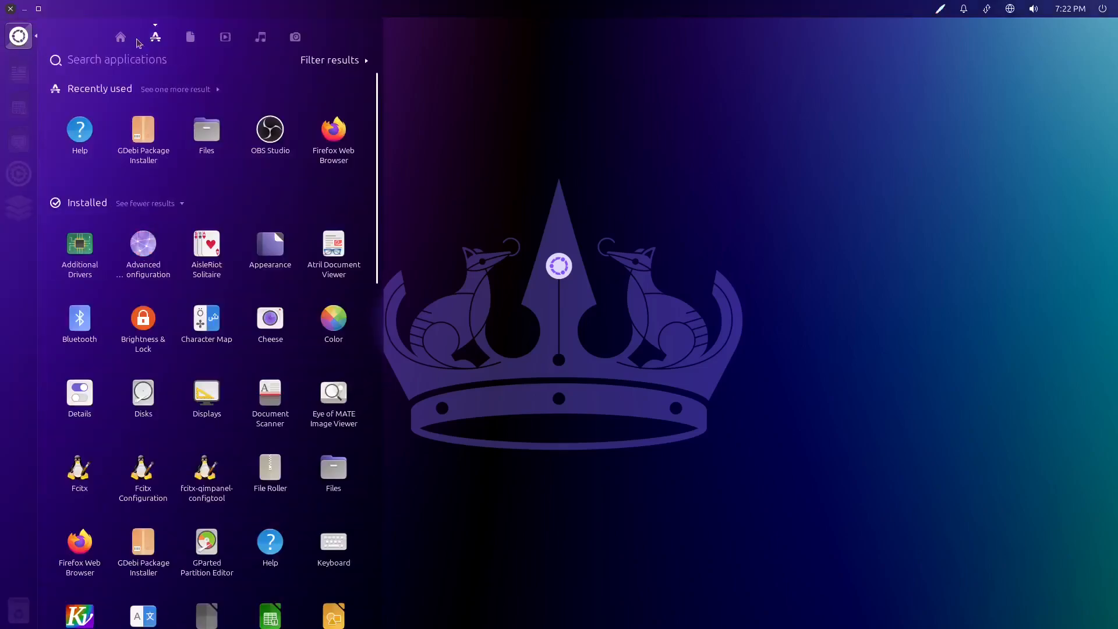
pyautogui.click(17, 36)
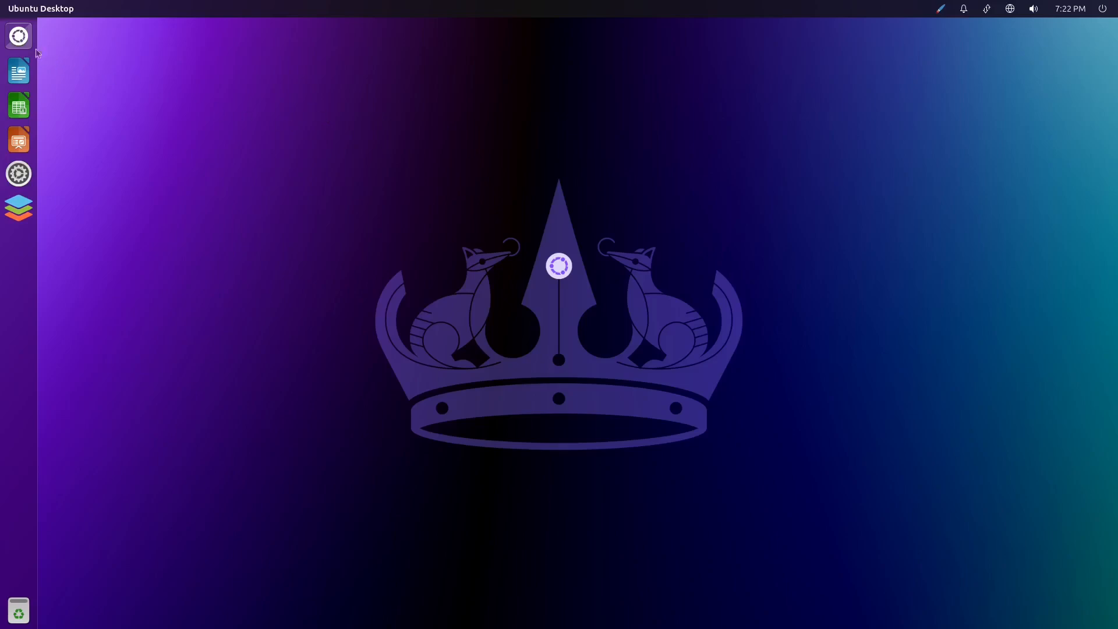
pyautogui.click(16, 38)
pyautogui.click(564, 150)
pyautogui.click(18, 36)
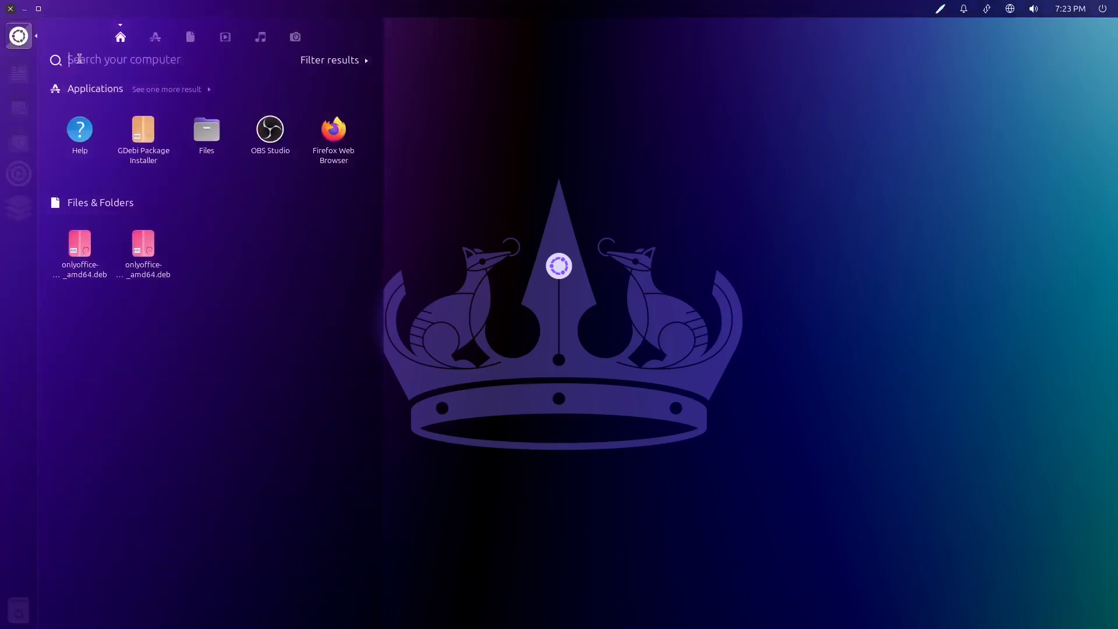
pyautogui.click(155, 37)
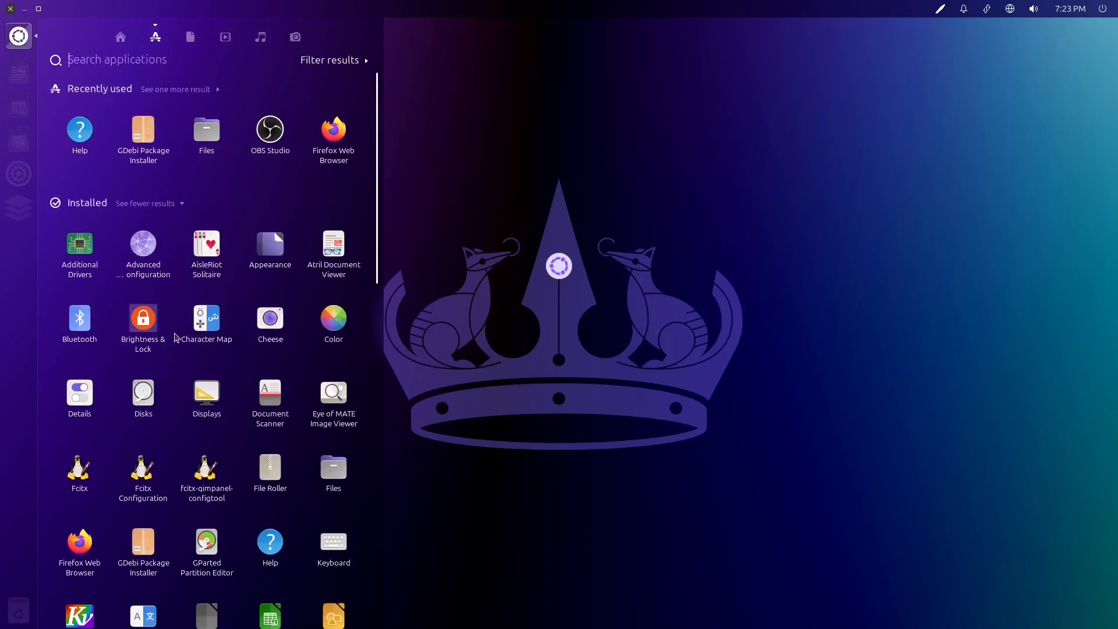
pyautogui.click(192, 203)
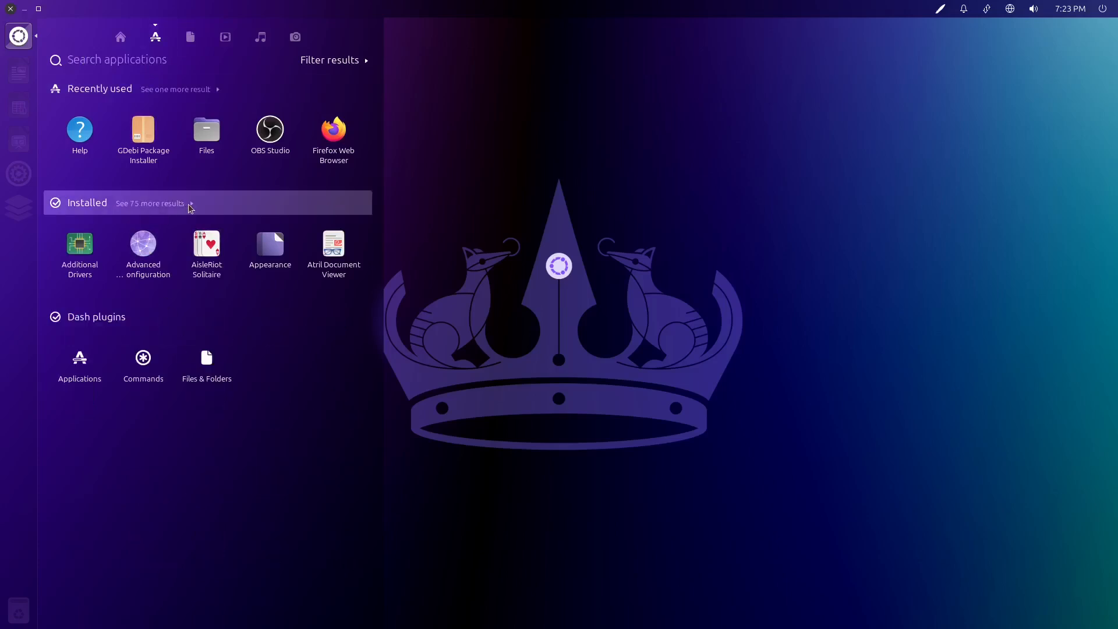
pyautogui.click(190, 201)
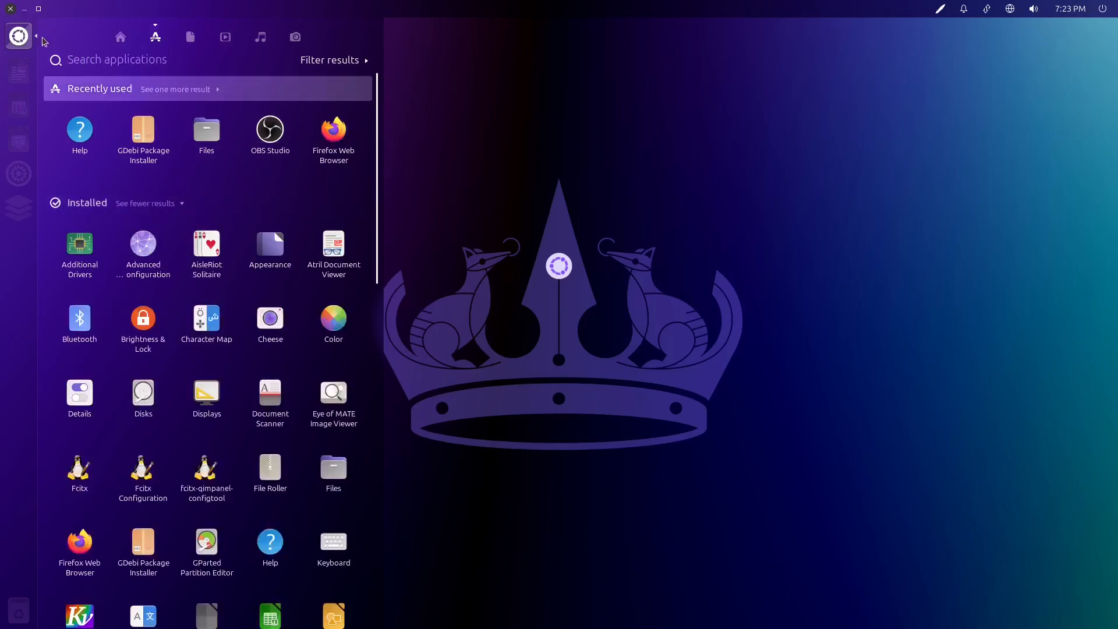
pyautogui.click(25, 36)
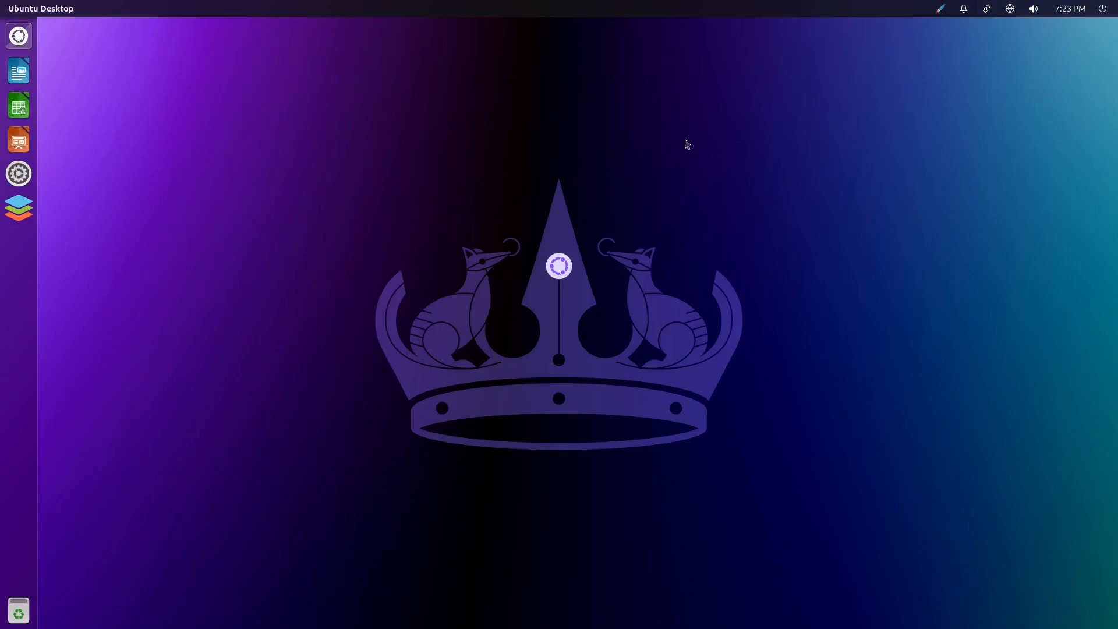
# Shut down the Ubuntu Unity system from the session options and confirm the shutdown.
pyautogui.click(1103, 9)
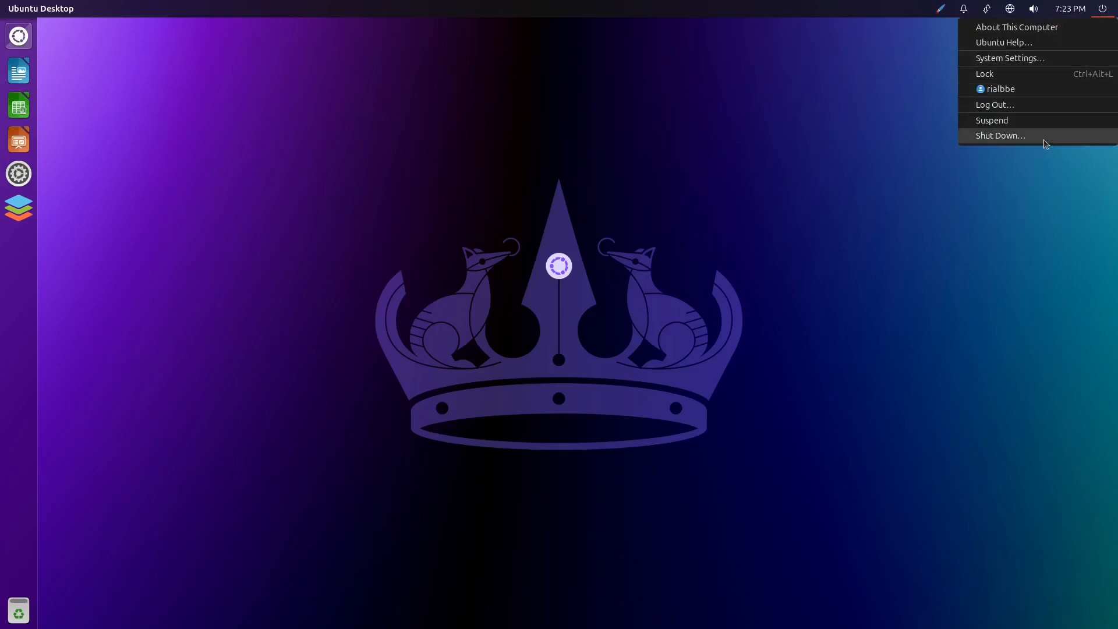
pyautogui.click(987, 235)
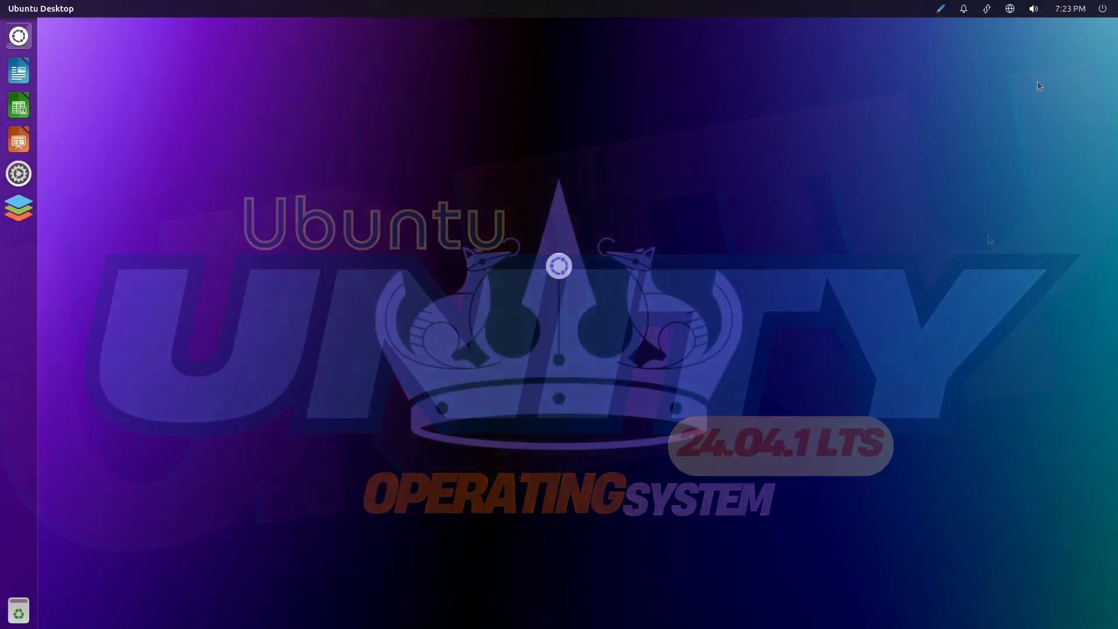
pyautogui.click(1103, 9)
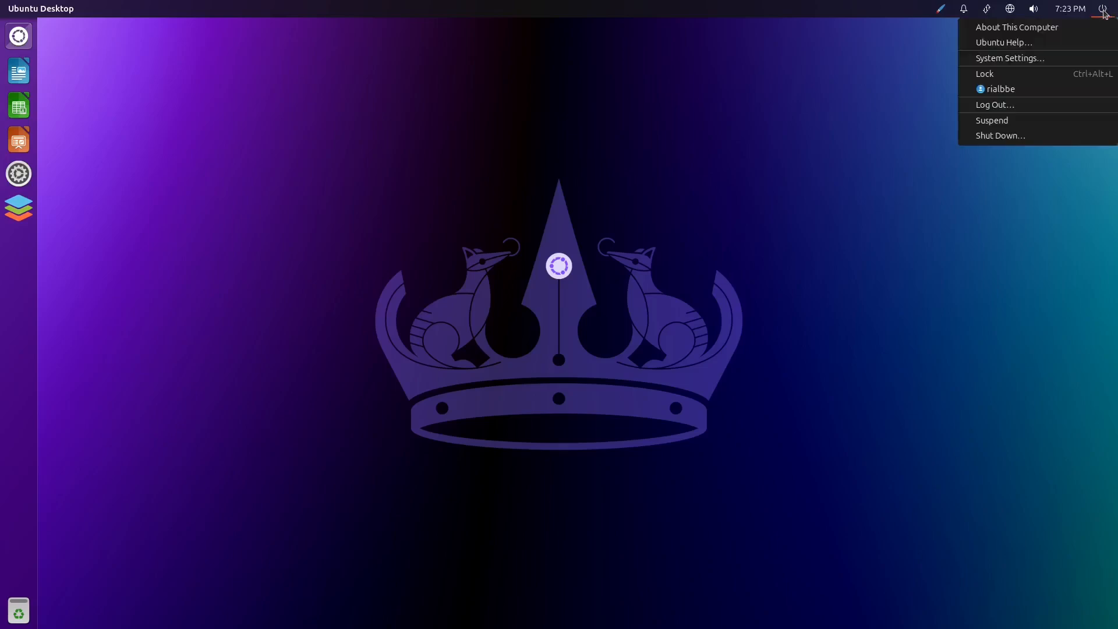
pyautogui.click(1031, 140)
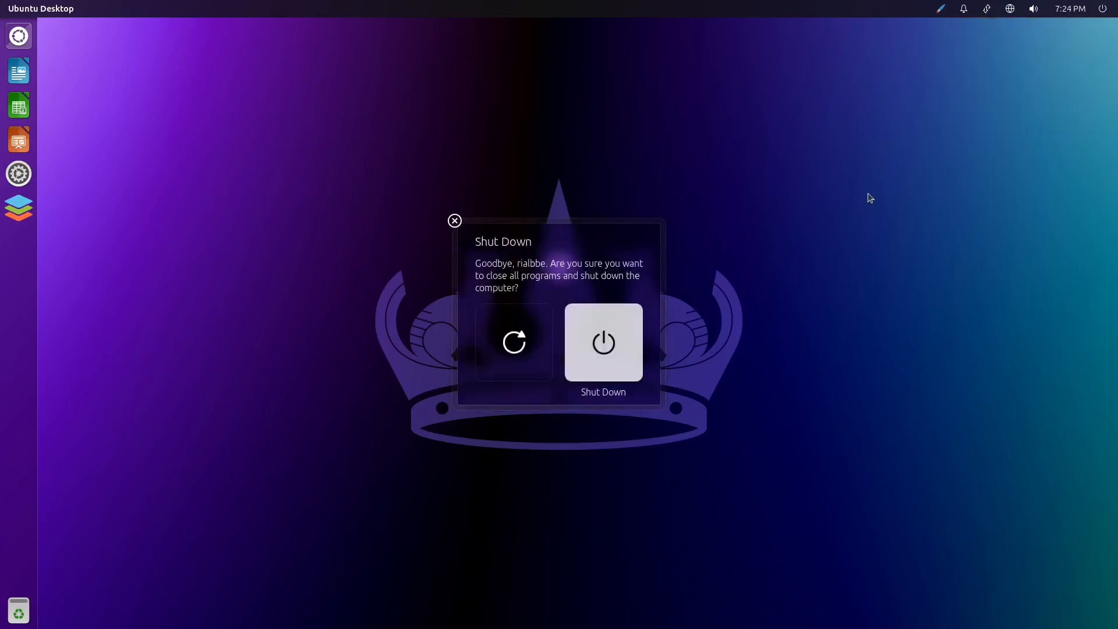
pyautogui.click(596, 352)
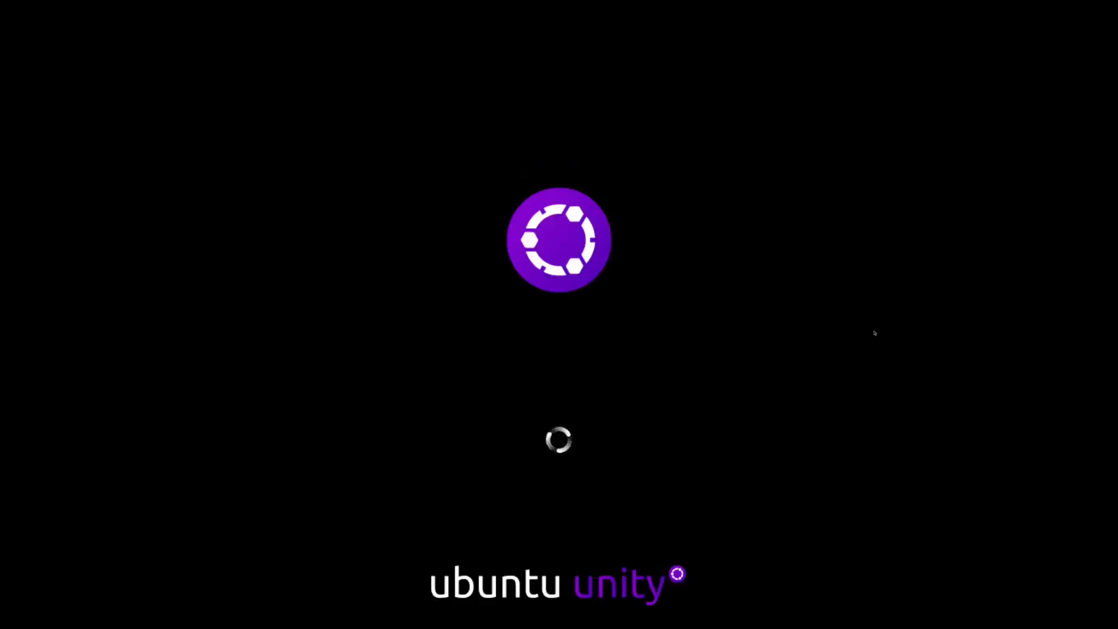